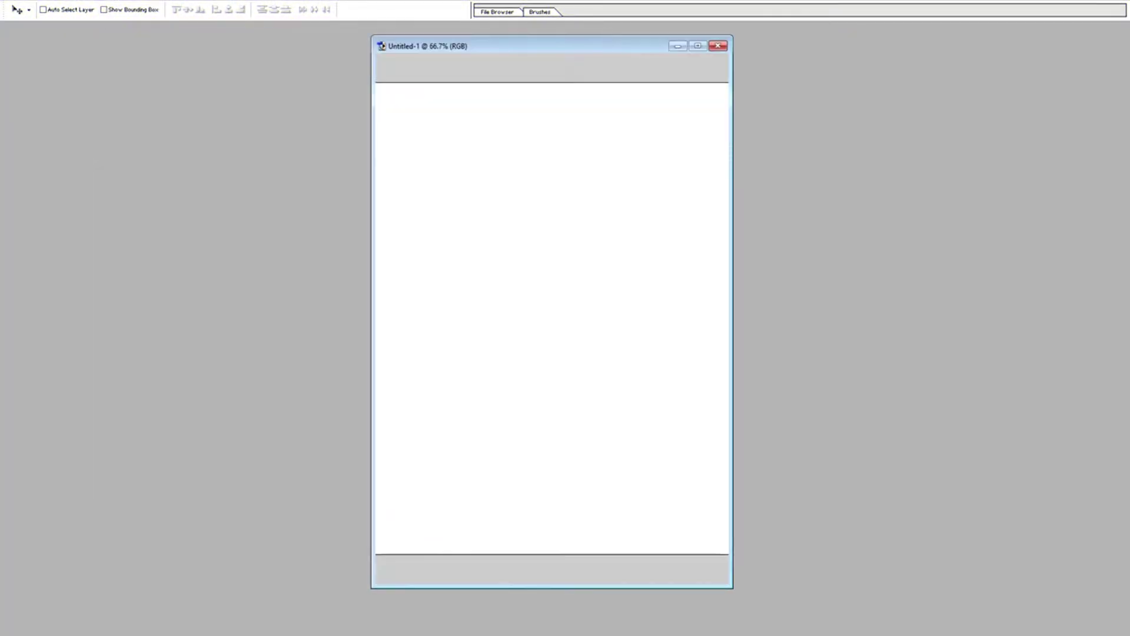
# Fit the blank page to the screen using the Zoom tool options
pyautogui.click(645, 273)
pyautogui.keyDown('alt'); pyautogui.click(764, 358); pyautogui.keyUp('alt')
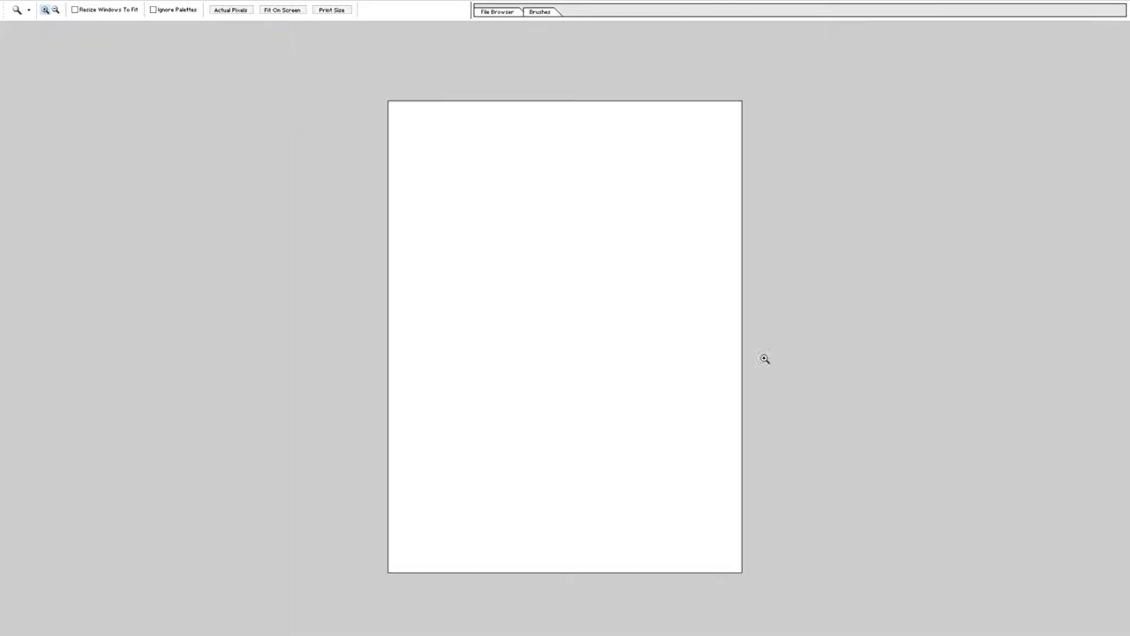
pyautogui.click(678, 328)
pyautogui.click(75, 10)
pyautogui.click(44, 10)
pyautogui.click(527, 245)
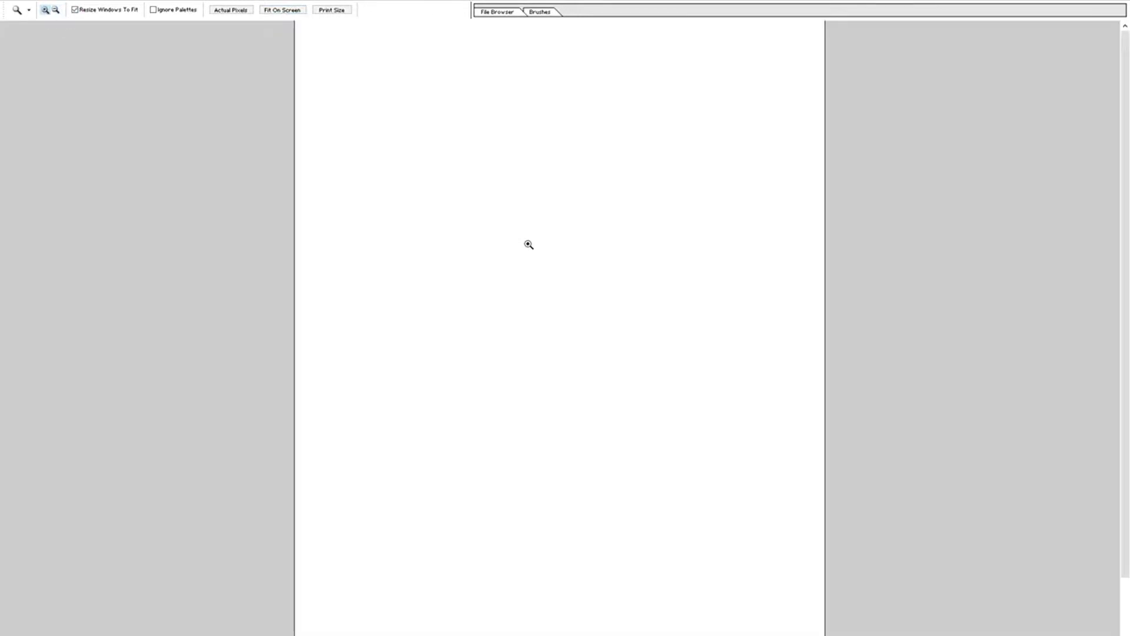
pyautogui.keyDown('alt'); pyautogui.click(671, 256); pyautogui.keyUp('alt')
pyautogui.click(596, 272)
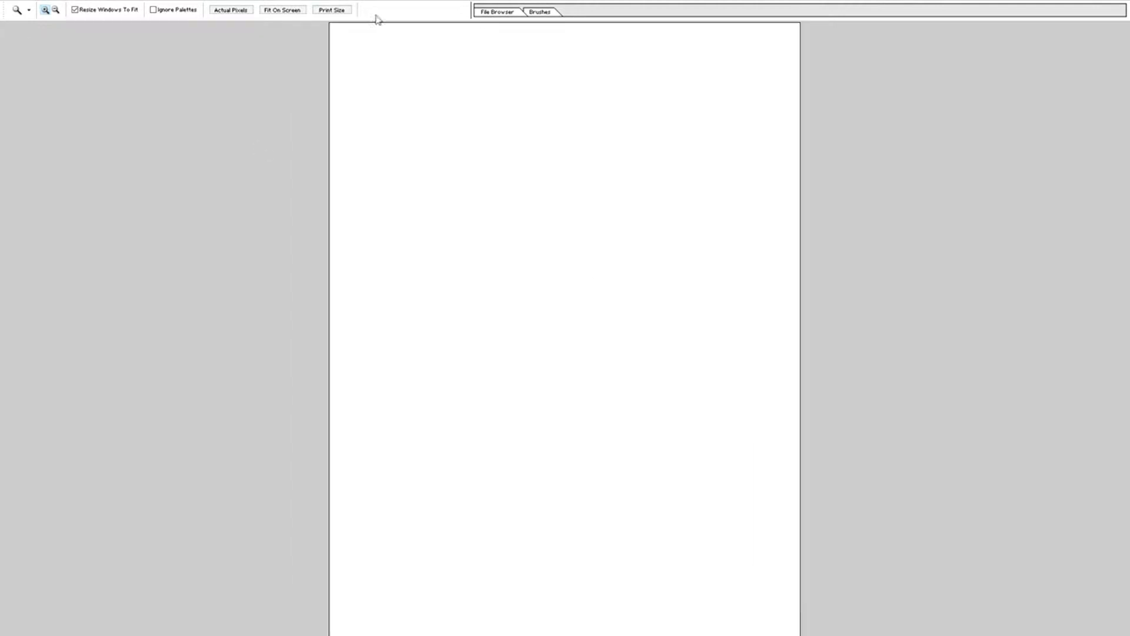
# Add an empty Layer 1 above the Background and show the Layers palette
pyautogui.click(75, 10)
pyautogui.keyDown('alt'); pyautogui.click(522, 297); pyautogui.keyUp('alt')
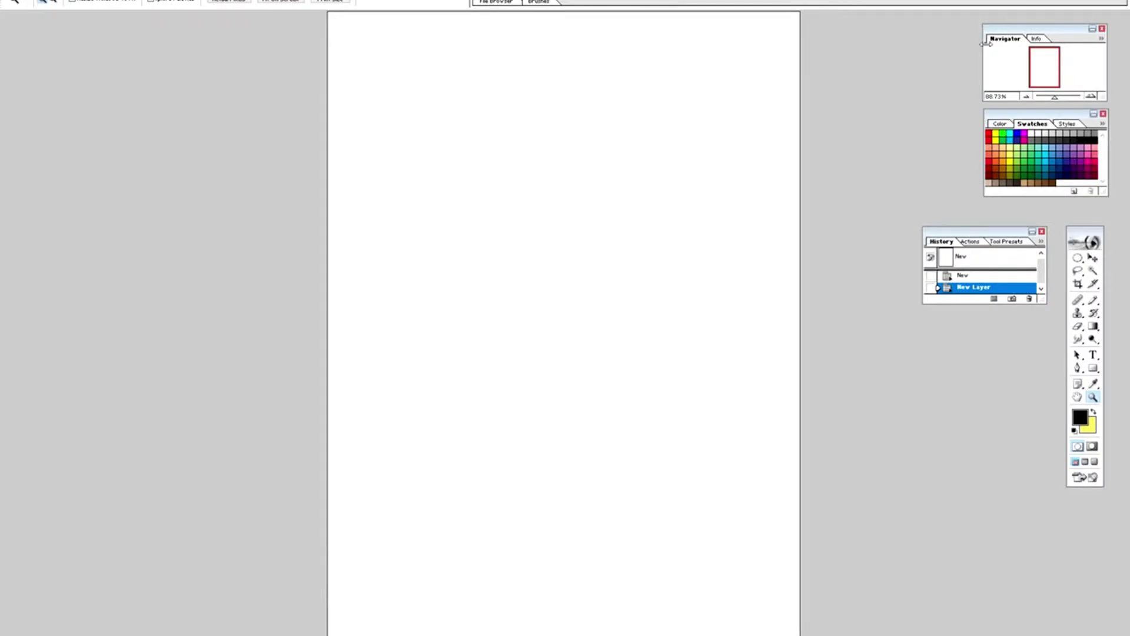
pyautogui.press('F7')
# Draw a circular cranium selection and fill it with off-white
pyautogui.press('m')
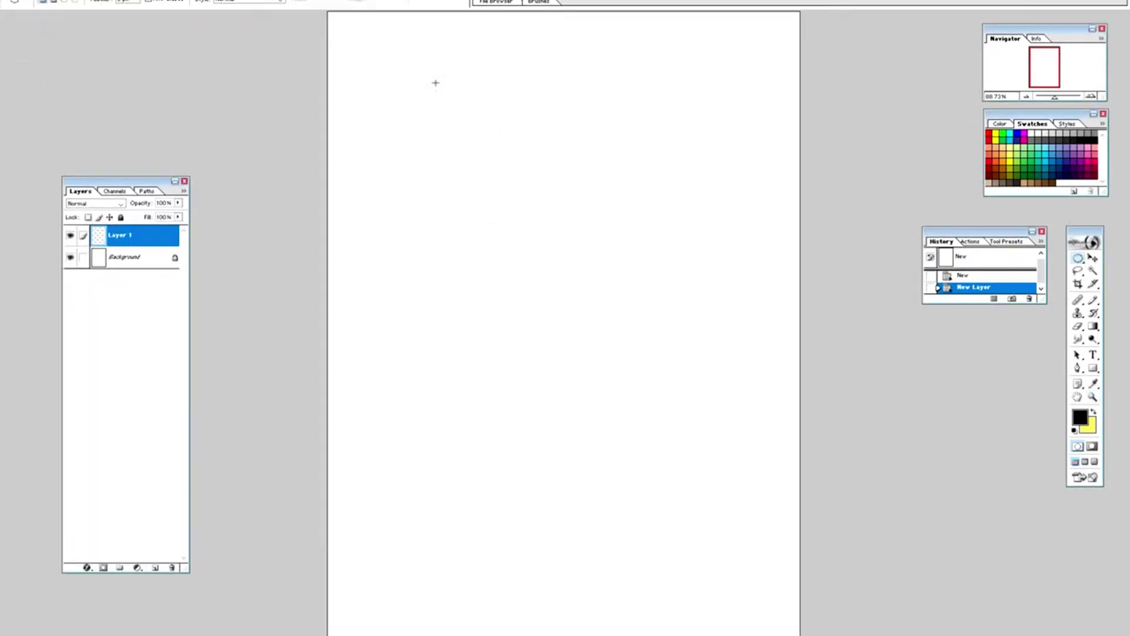
pyautogui.moveTo(435, 83); pyautogui.dragTo(730, 372)
pyautogui.moveTo(646, 323); pyautogui.dragTo(616, 302)
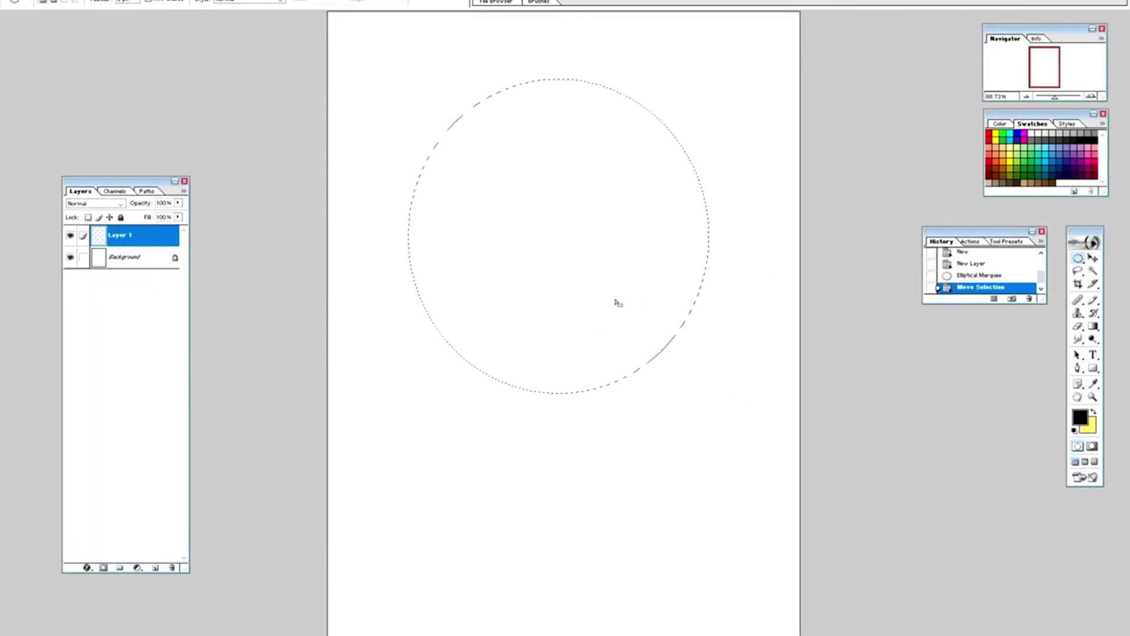
pyautogui.click(1080, 417)
pyautogui.click(847, 58)
pyautogui.click(1099, 48)
pyautogui.press('g')
pyautogui.moveTo(1069, 238); pyautogui.dragTo(887, 281)
pyautogui.moveTo(910, 369); pyautogui.dragTo(959, 379)
pyautogui.click(630, 306)
pyautogui.hotkey('ctrl', 'd')
# Zoom in below the circle and pen the jaw outline's curved left side down to the chin
pyautogui.press('z')
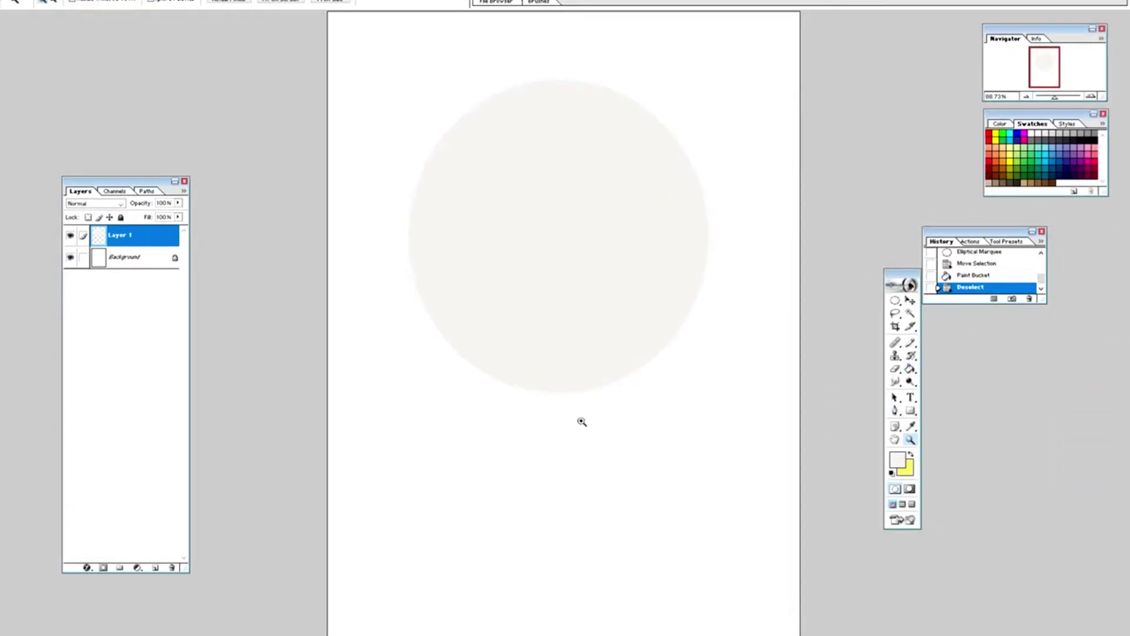
pyautogui.click(581, 421)
pyautogui.click(894, 410)
pyautogui.click(240, 106)
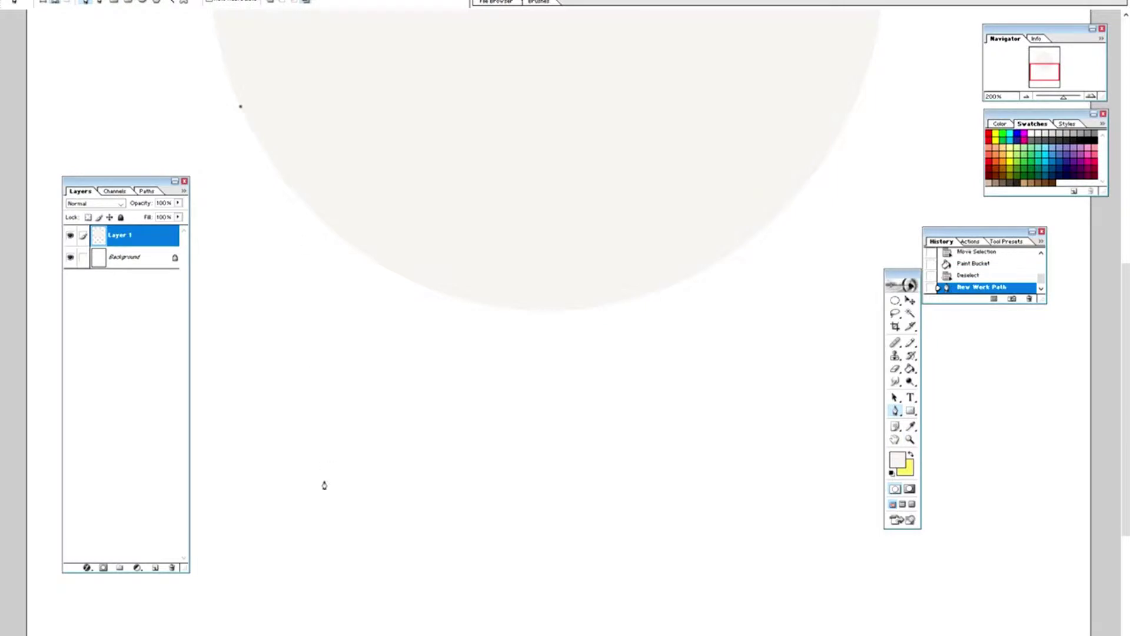
pyautogui.click(318, 502)
pyautogui.moveTo(285, 334); pyautogui.dragTo(318, 338)
pyautogui.scroll(-5, 546, 425)
pyautogui.click(410, 455)
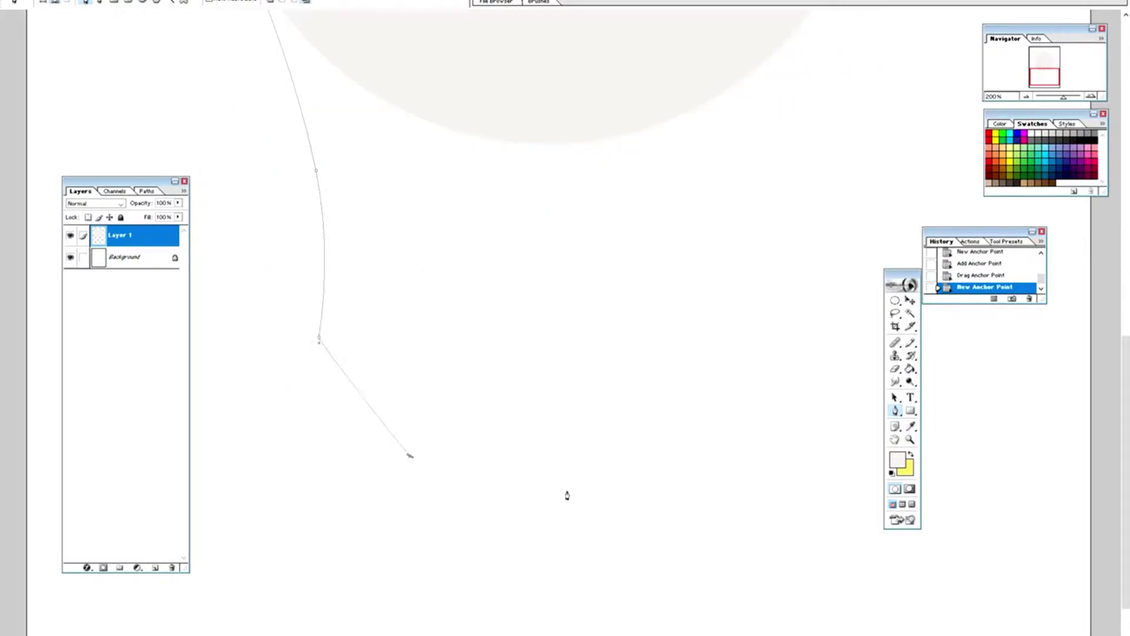
pyautogui.click(566, 495)
pyautogui.moveTo(410, 455); pyautogui.dragTo(418, 436)
pyautogui.moveTo(567, 487); pyautogui.dragTo(550, 455)
pyautogui.moveTo(318, 339); pyautogui.dragTo(331, 336)
pyautogui.moveTo(330, 335); pyautogui.dragTo(345, 377)
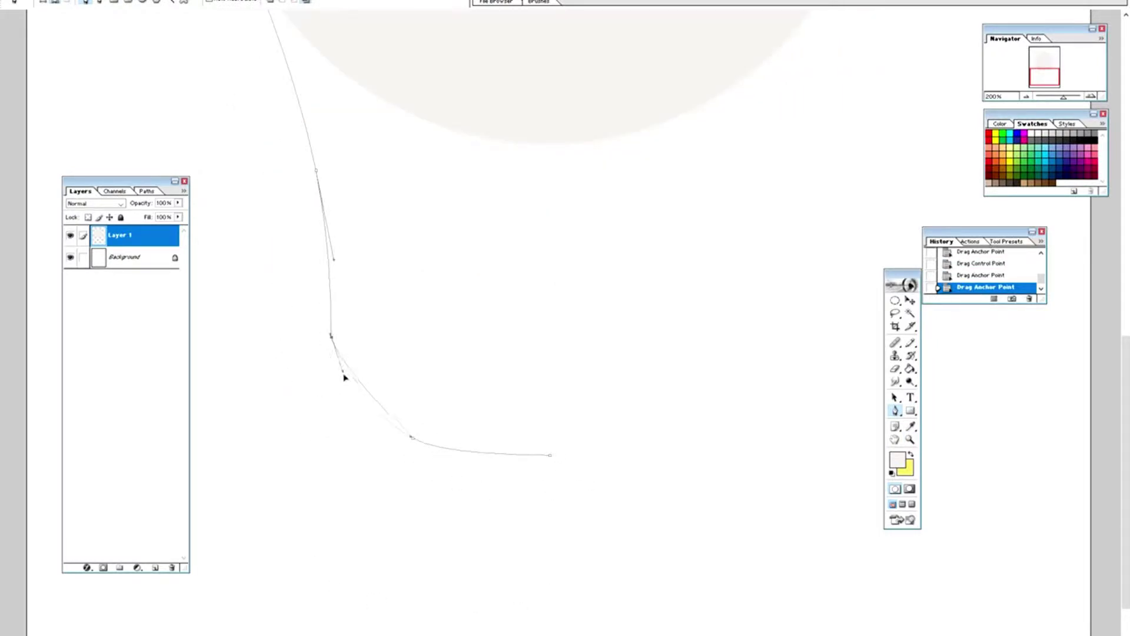
pyautogui.scroll(3, 345, 377)
# Complete the jaw path up its right side and close it
pyautogui.click(780, 427)
pyautogui.click(695, 533)
pyautogui.moveTo(696, 530); pyautogui.dragTo(695, 533)
pyautogui.click(859, 26)
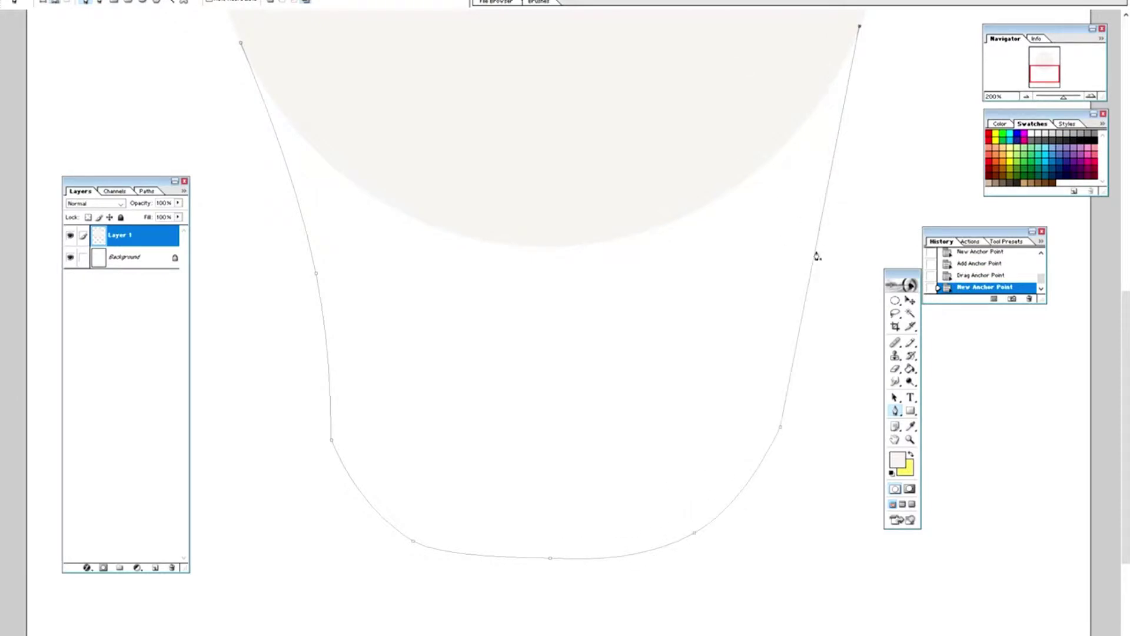
pyautogui.moveTo(780, 426); pyautogui.dragTo(770, 441)
pyautogui.moveTo(331, 439); pyautogui.dragTo(340, 441)
pyautogui.scroll(5, 661, 535)
pyautogui.click(242, 213)
# Turn the jaw path into a selection, fill it off-white, and deselect
pyautogui.rightClick(335, 238)
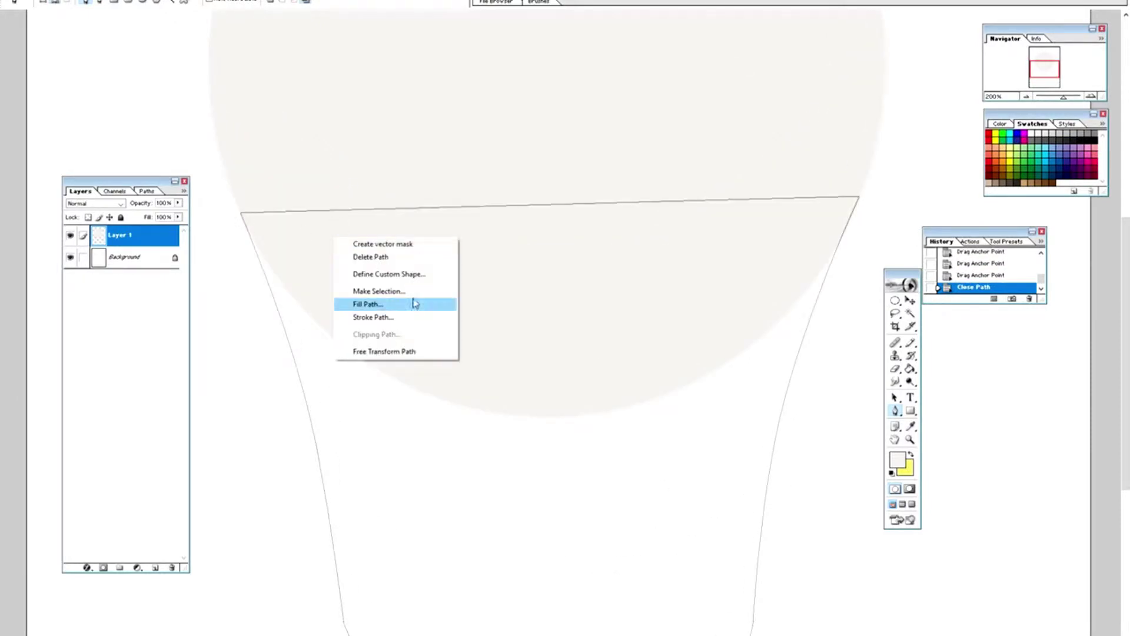
pyautogui.click(694, 437)
pyautogui.click(631, 504)
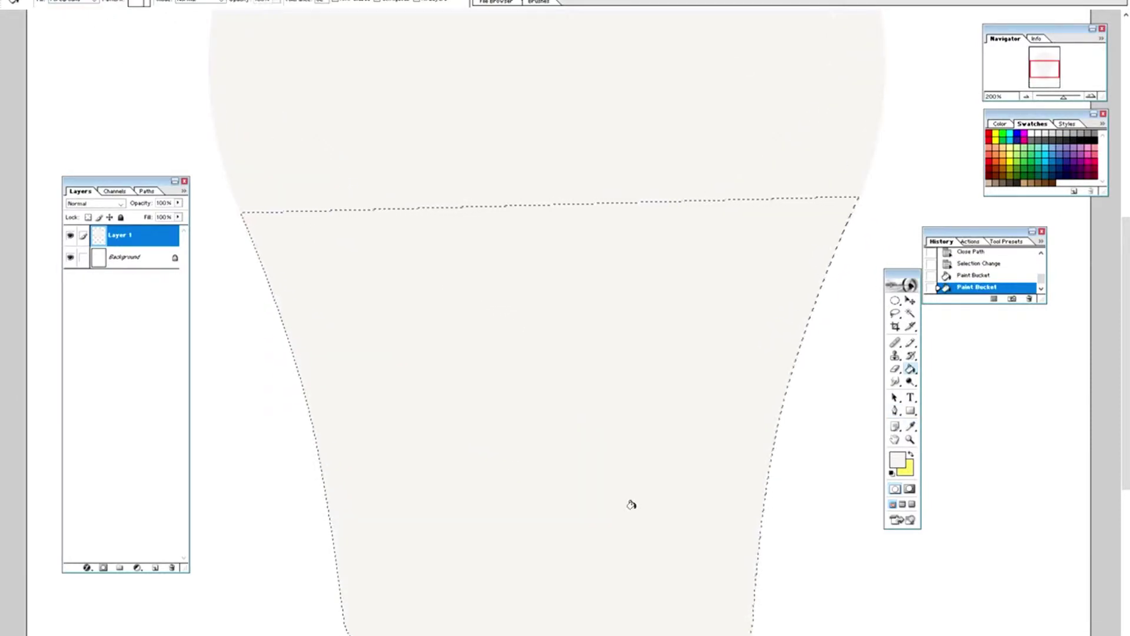
pyautogui.hotkey('ctrl', 'd')
# Zoom out to the whole skull and pen-outline the left cheekbone bulge
pyautogui.press('z')
pyautogui.keyDown('alt'); pyautogui.click(557, 305); pyautogui.keyUp('alt')
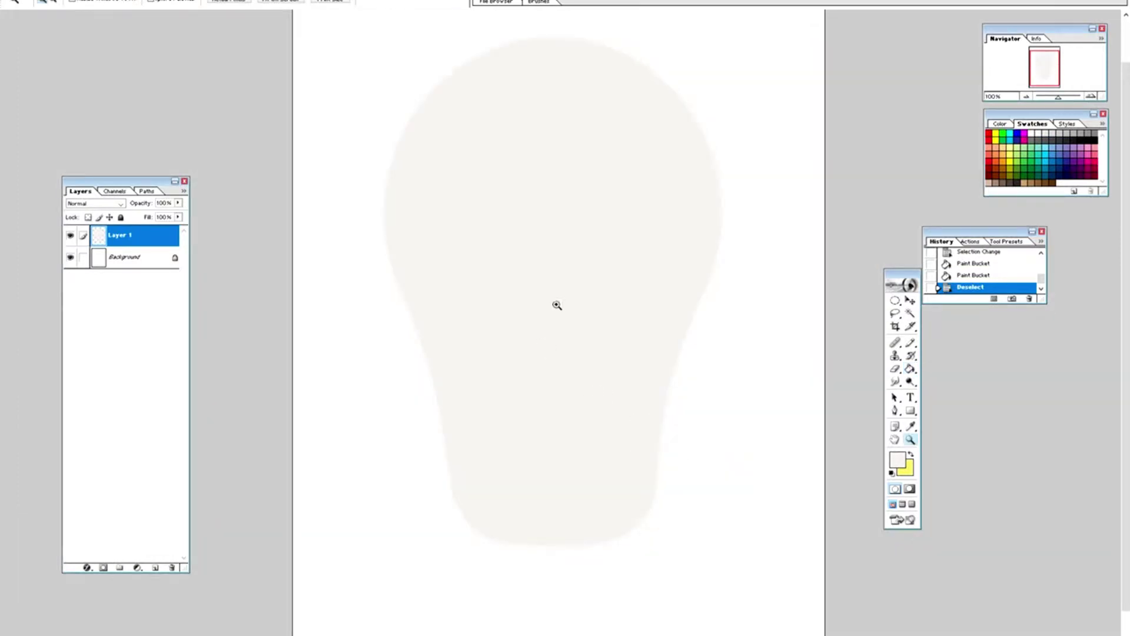
pyautogui.rightClick(650, 390)
pyautogui.click(843, 457)
pyautogui.moveTo(1059, 96); pyautogui.dragTo(1060, 101)
pyautogui.click(895, 410)
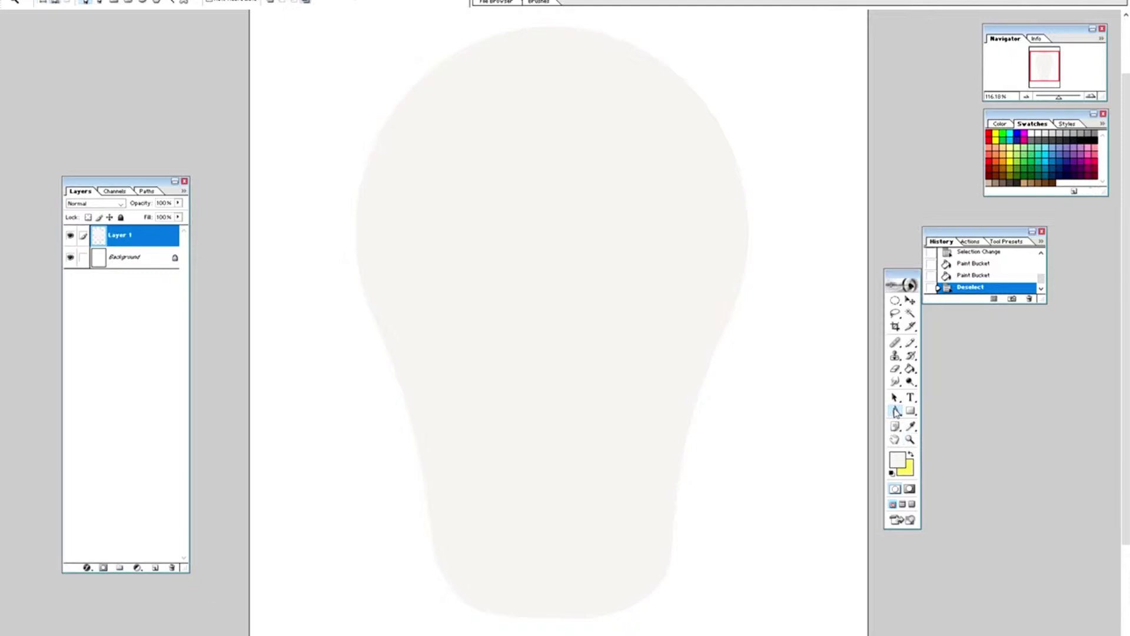
pyautogui.click(358, 201)
pyautogui.click(382, 323)
pyautogui.click(366, 417)
pyautogui.click(441, 430)
pyautogui.click(358, 203)
# Fill the left cheekbone bulge with off-white, keeping its selection active
pyautogui.rightClick(391, 281)
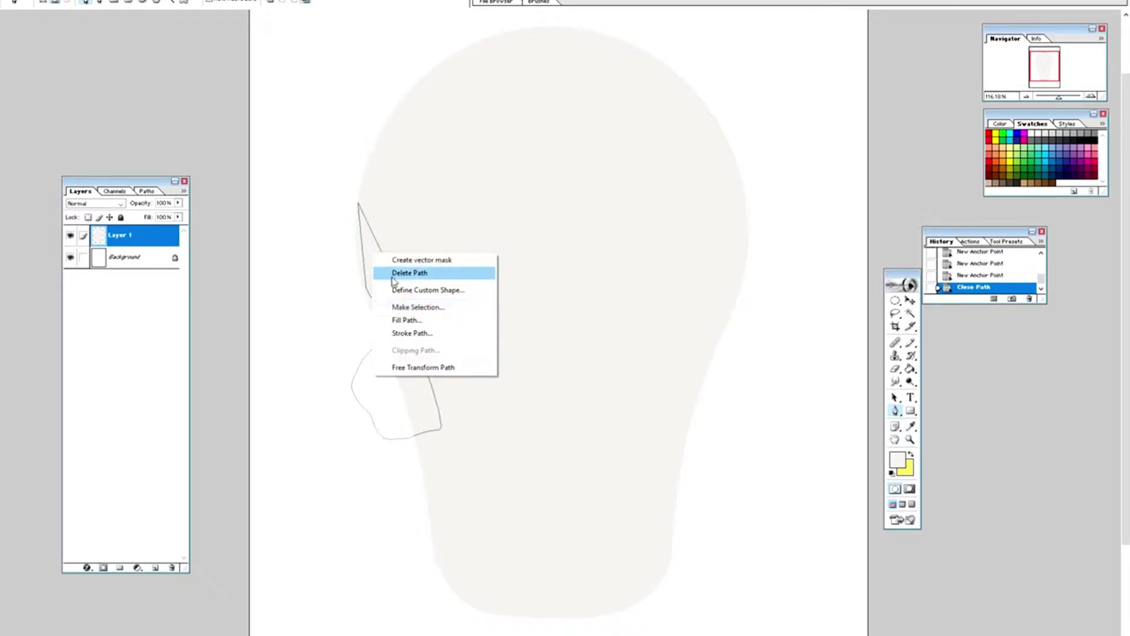
pyautogui.click(418, 306)
pyautogui.press('g')
pyautogui.click(451, 387)
pyautogui.hotkey('ctrl', 'd')
pyautogui.hotkey('ctrl', 'z')
# Mirror the cheek selection onto the skull's right side and fill it off-white
pyautogui.hotkey('alt', 's')
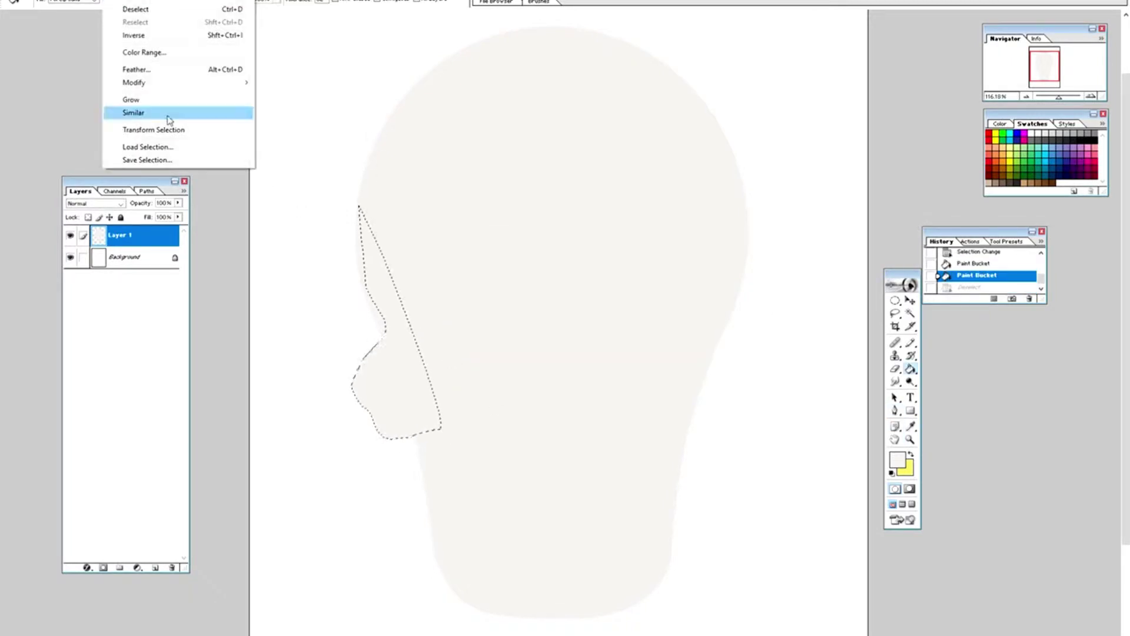
pyautogui.click(153, 129)
pyautogui.moveTo(352, 321); pyautogui.dragTo(517, 321)
pyautogui.moveTo(480, 353); pyautogui.dragTo(701, 358)
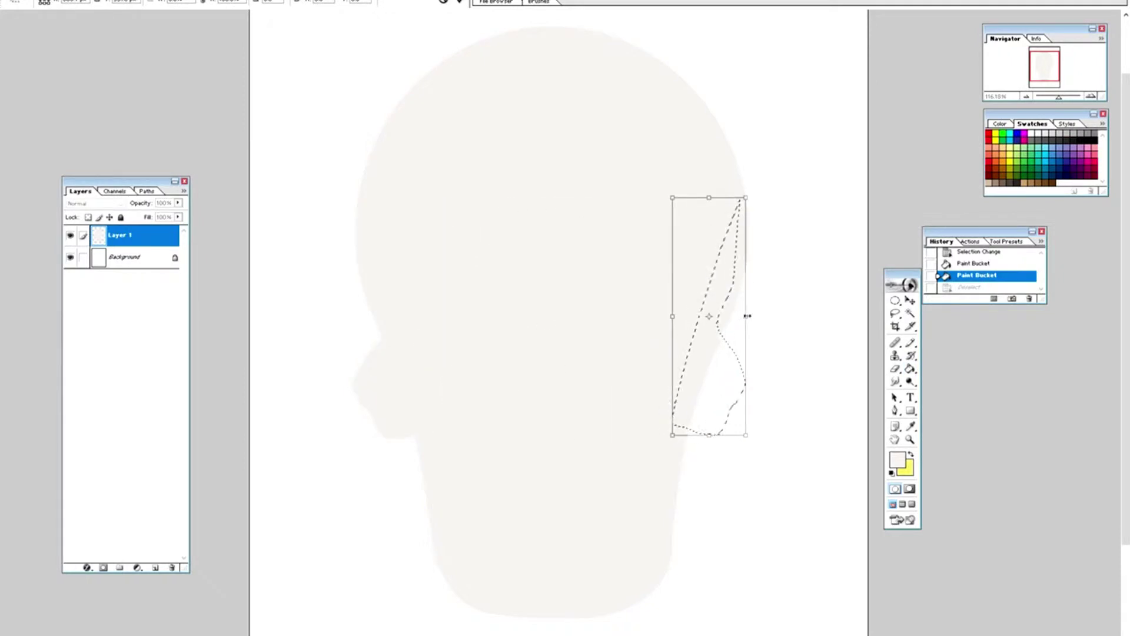
pyautogui.press('Return')
pyautogui.click(740, 306)
pyautogui.hotkey('ctrl', 'd')
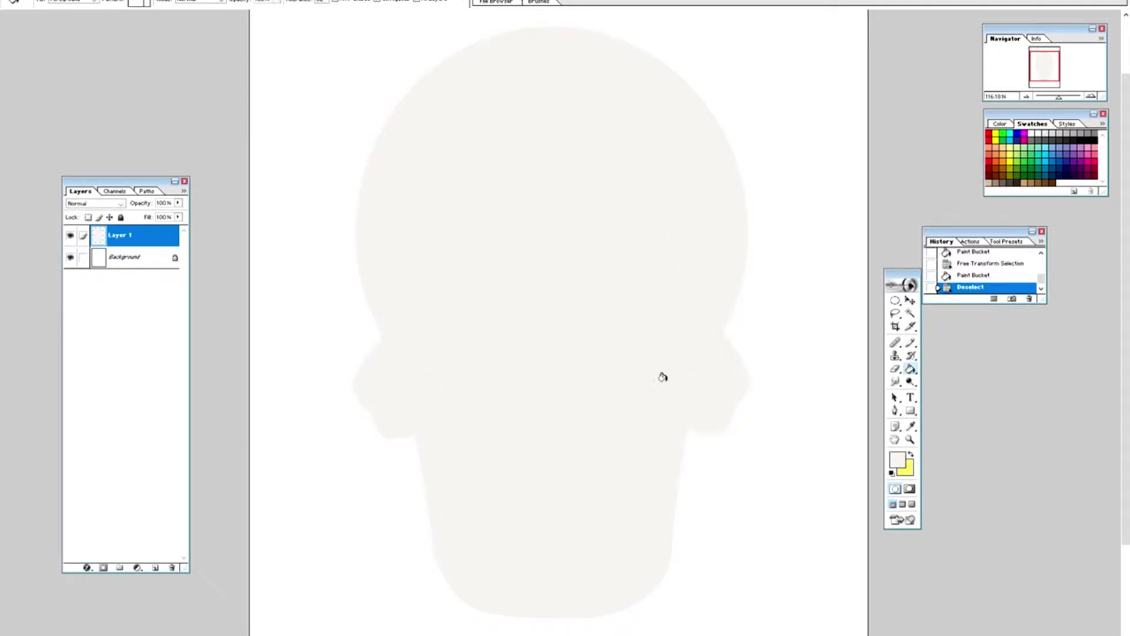
# Nudge the skull slightly right and outline a cut-out path at the left temple
pyautogui.press('v')
pyautogui.moveTo(721, 405); pyautogui.dragTo(733, 401)
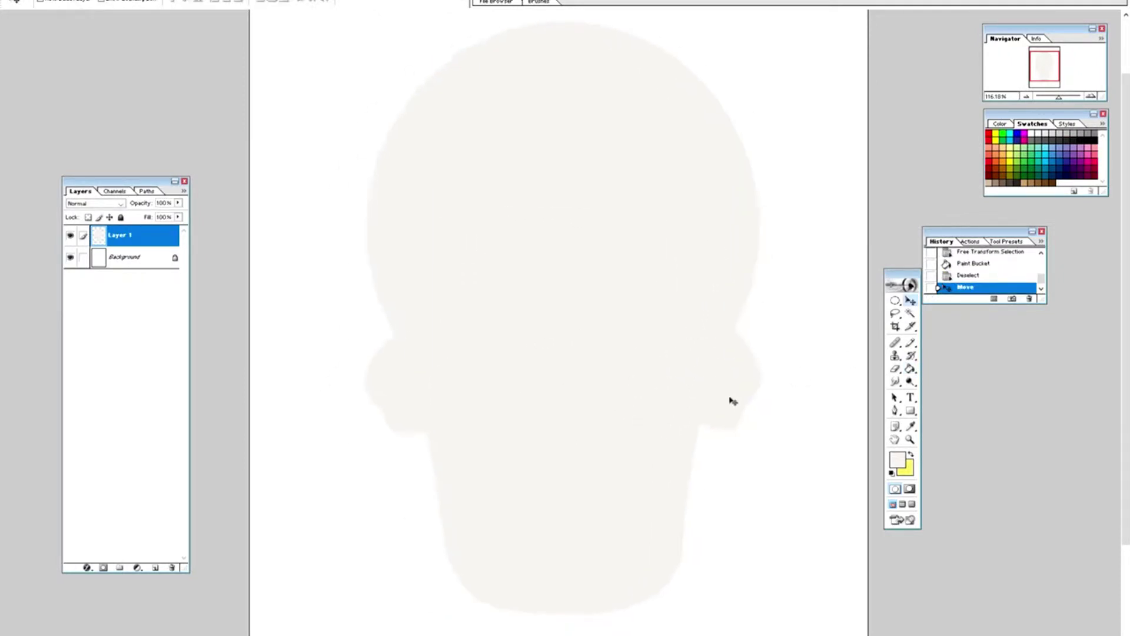
pyautogui.press('p')
pyautogui.click(439, 67)
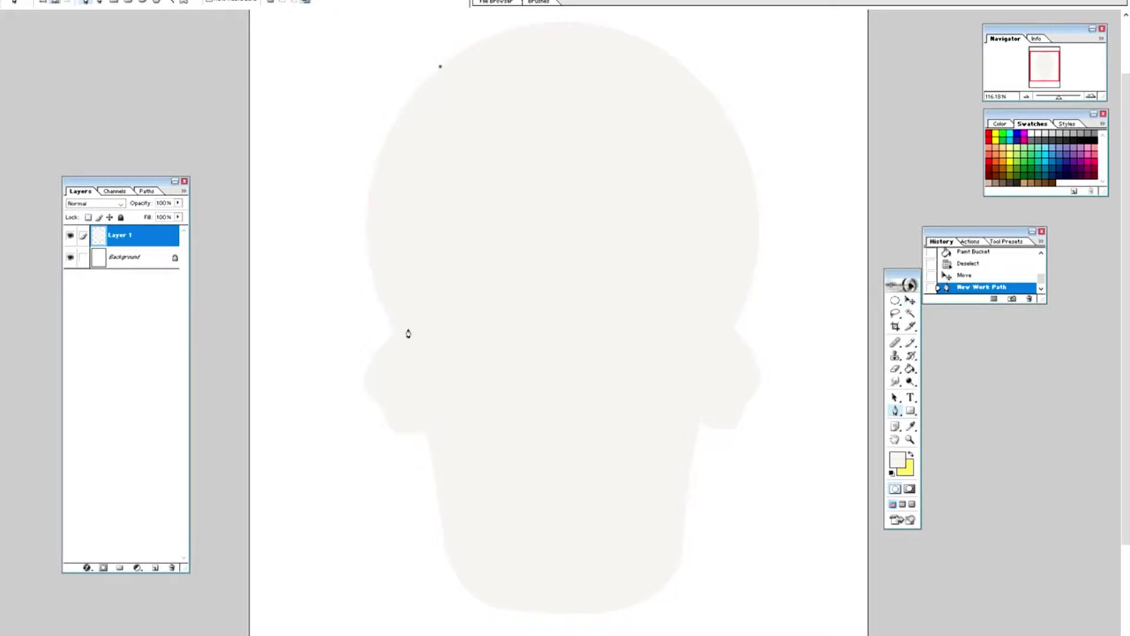
pyautogui.moveTo(408, 333)
pyautogui.mouseDown()
pyautogui.moveTo(375, 237)
pyautogui.moveTo(404, 285)
pyautogui.moveTo(393, 333)
pyautogui.mouseUp()
pyautogui.click(399, 292)
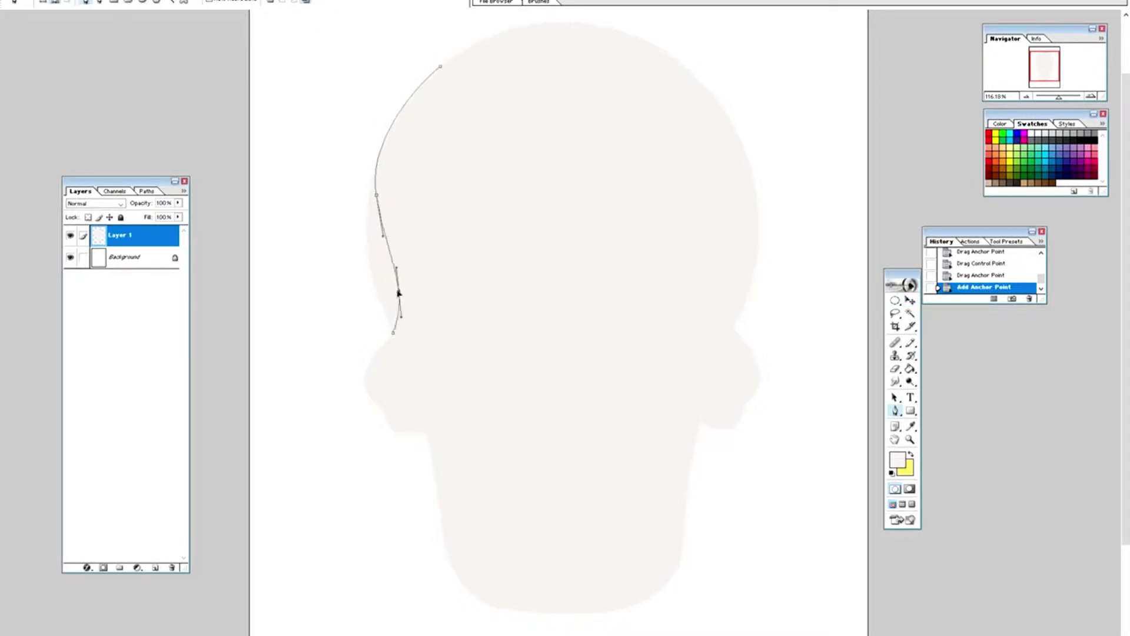
pyautogui.click(344, 338)
pyautogui.click(313, 157)
pyautogui.click(438, 68)
# Clear the left temple area, then mirror the selection and clear the right temple
pyautogui.rightClick(439, 67)
pyautogui.click(621, 260)
pyautogui.press('Delete')
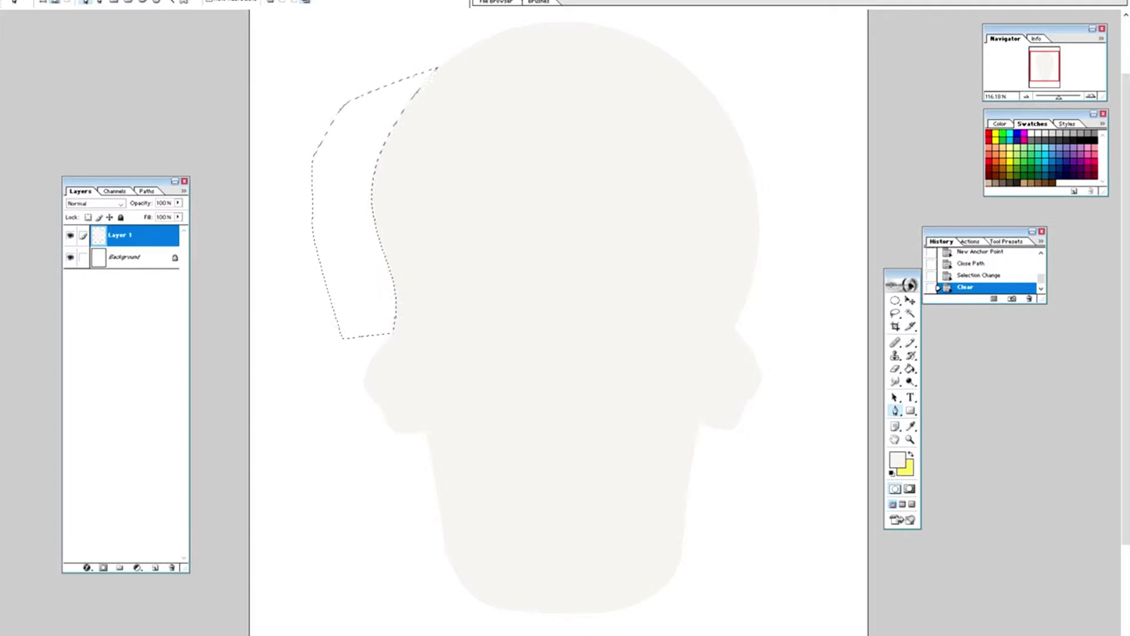
pyautogui.click(70, 1)
pyautogui.click(100, 134)
pyautogui.moveTo(560, 196)
pyautogui.mouseDown()
pyautogui.moveTo(716, 233)
pyautogui.moveTo(776, 276)
pyautogui.mouseUp()
pyautogui.press('Return')
pyautogui.press('w')
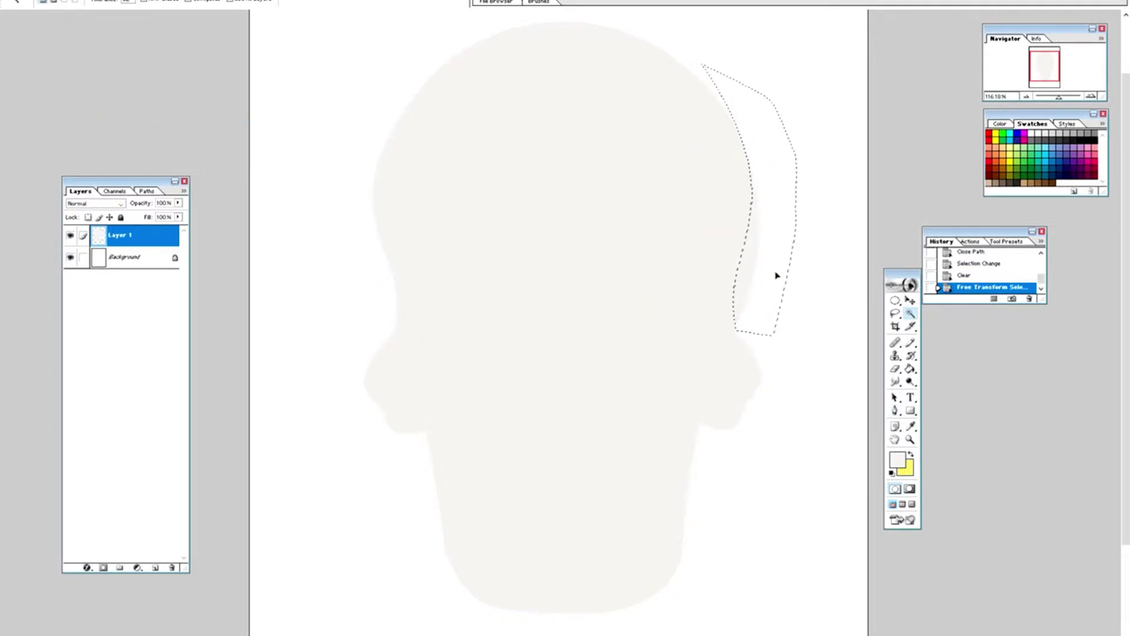
pyautogui.press('Delete')
pyautogui.hotkey('ctrl', 'd')
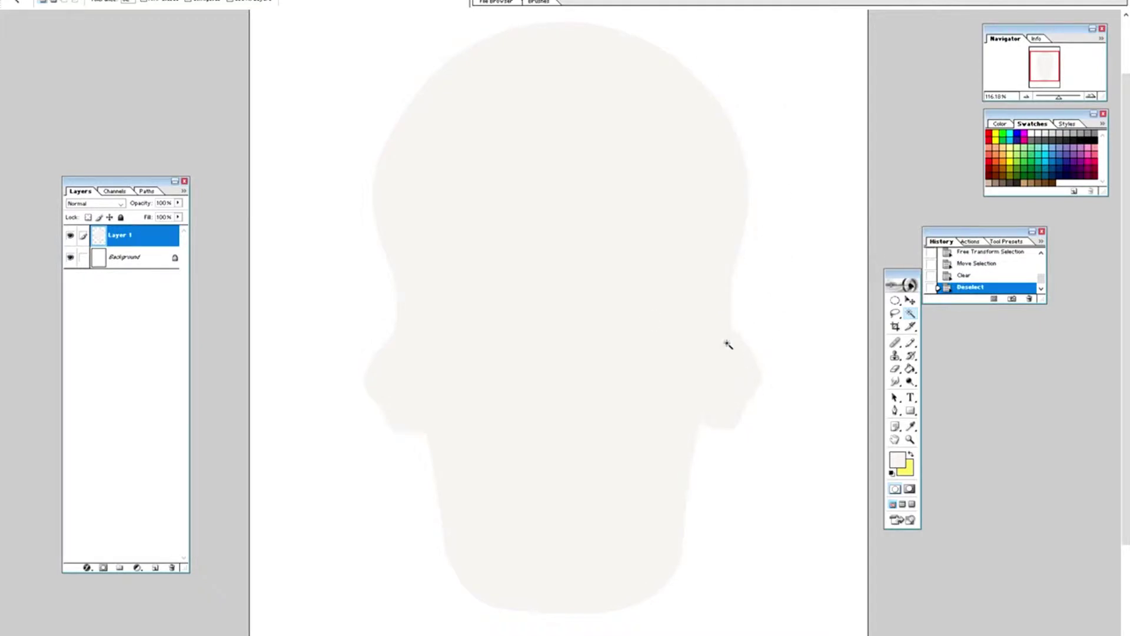
pyautogui.click(896, 368)
# Tidy the skull's stray edges with a 56 px eraser
pyautogui.rightClick(730, 283)
pyautogui.click(751, 306)
pyautogui.rightClick(729, 331)
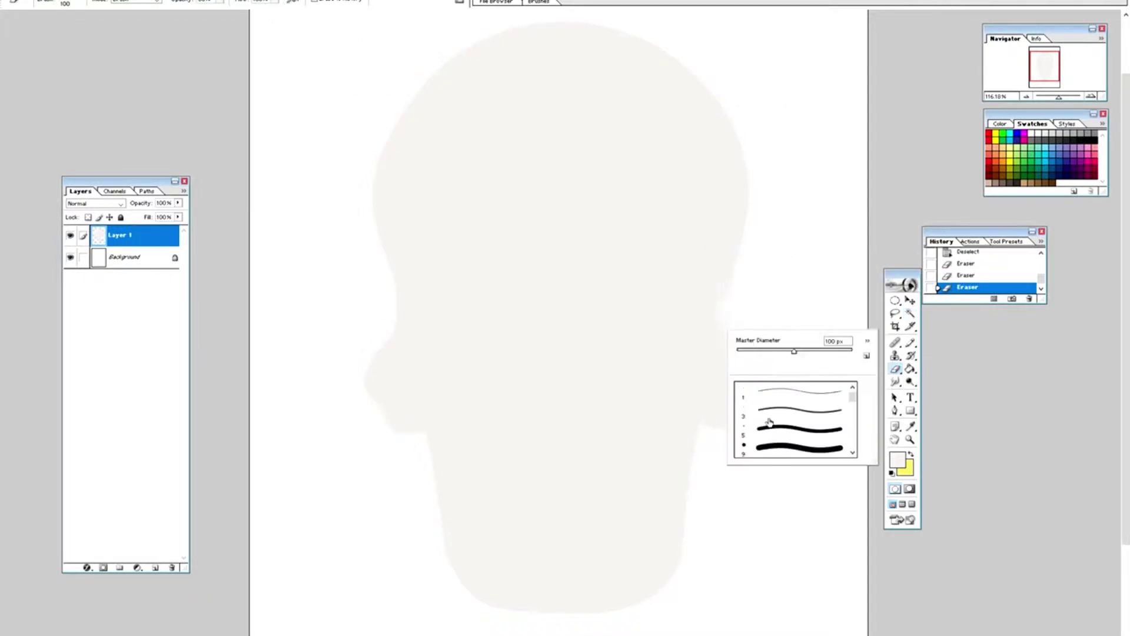
pyautogui.scroll(-2, 769, 421)
pyautogui.moveTo(794, 351); pyautogui.dragTo(798, 351)
pyautogui.press('Return')
pyautogui.hotkey('ctrl', 'alt', 'z')
pyautogui.hotkey('ctrl', 'alt', 'z')
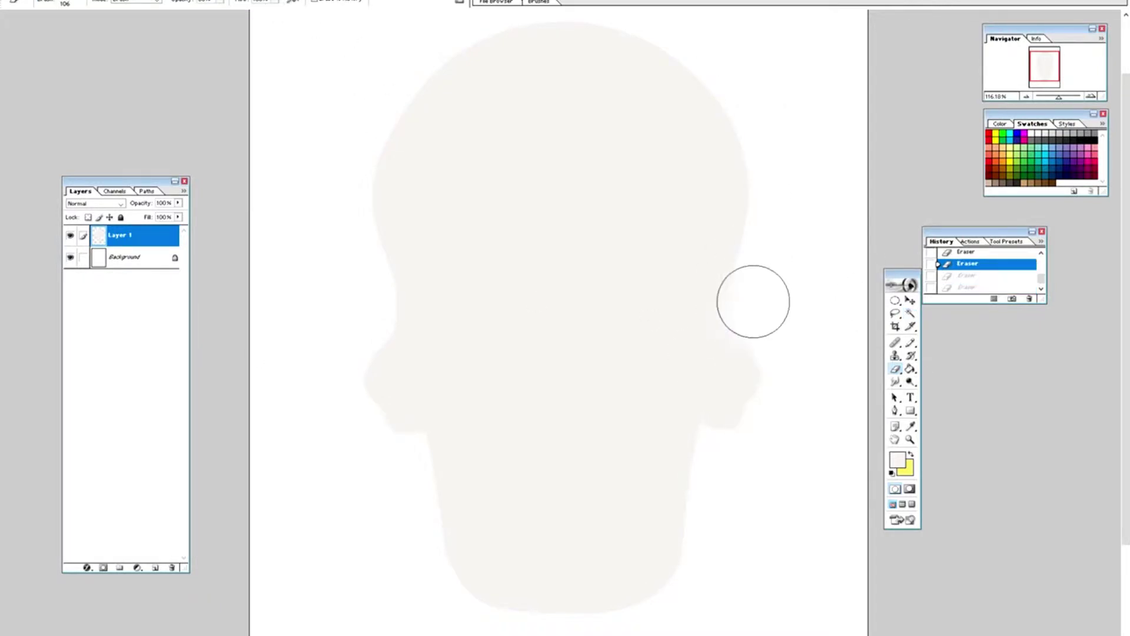
pyautogui.hotkey('ctrl', 'shift', 'z')
pyautogui.hotkey('ctrl', 'shift', 'z')
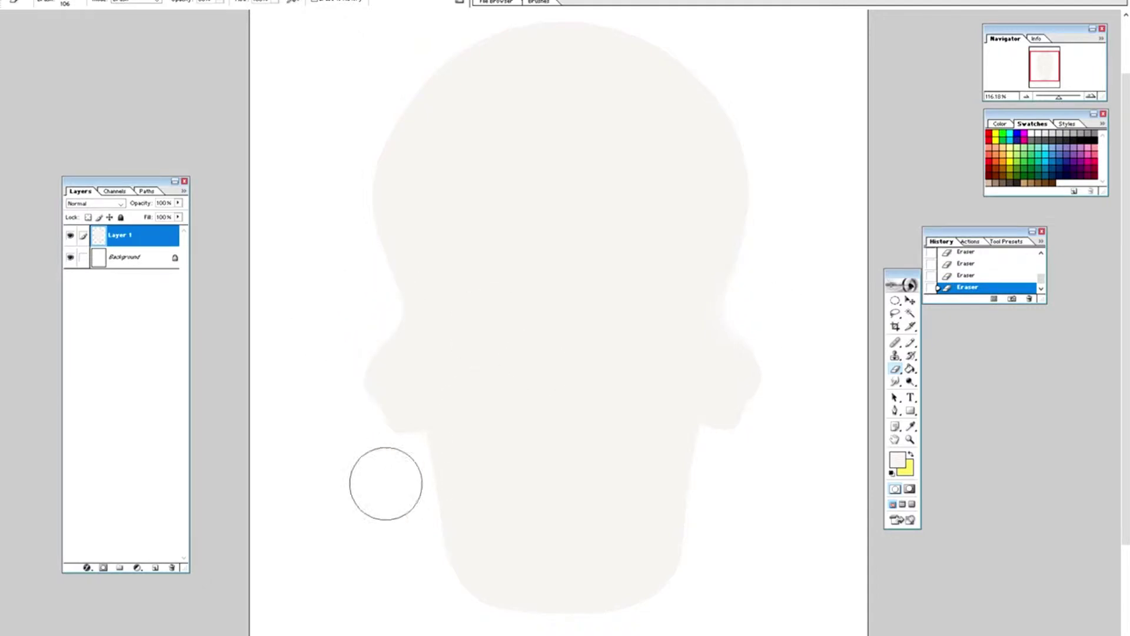
pyautogui.rightClick(385, 483)
pyautogui.write('56')
pyautogui.rightClick(777, 479)
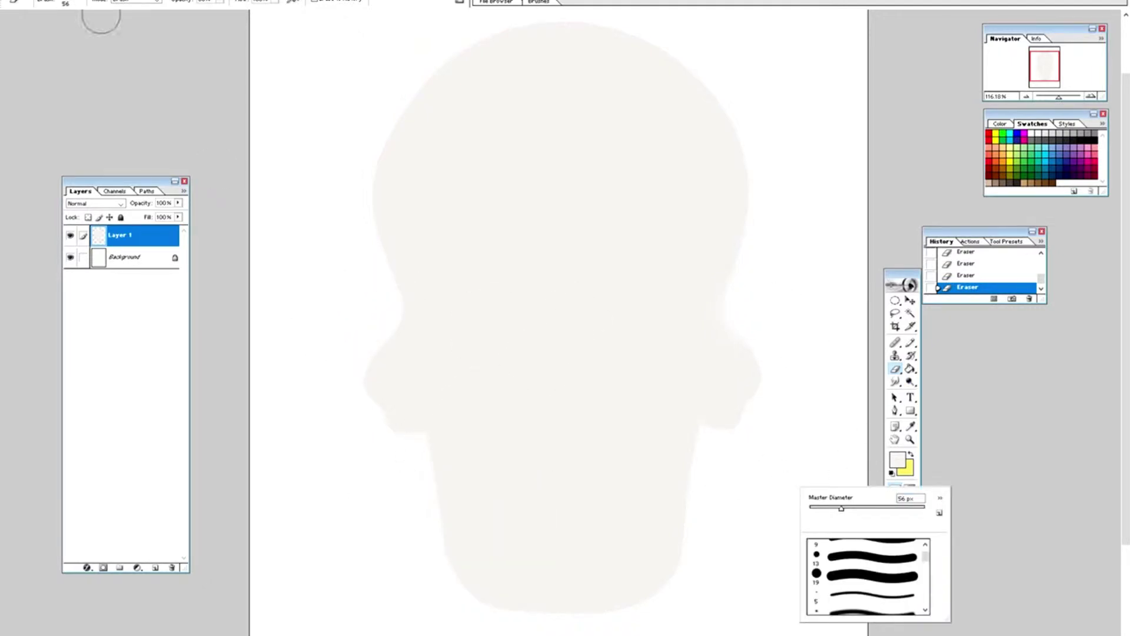
# Add a new empty Layer 2 above the skull layer
pyautogui.click(101, 3)
pyautogui.click(295, 20)
pyautogui.press('Return')
# Pen-trace a curved mouth line across the lower skull from cheek to cheek
pyautogui.press('p')
pyautogui.click(425, 425)
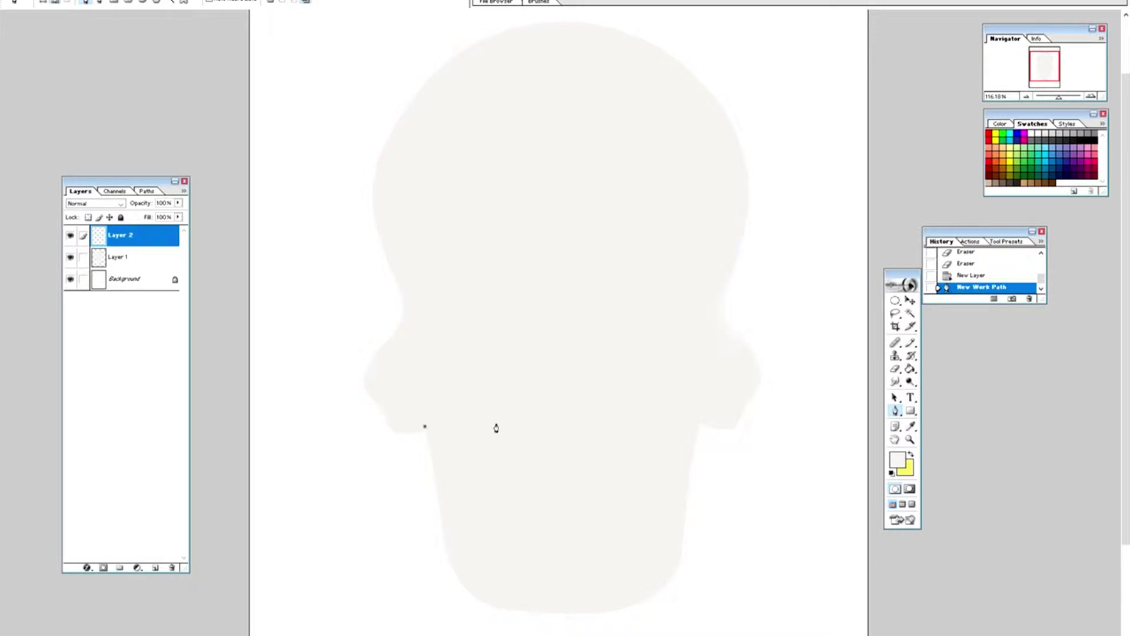
pyautogui.click(496, 428)
pyautogui.click(459, 427)
pyautogui.moveTo(459, 426)
pyautogui.mouseDown()
pyautogui.moveTo(462, 406)
pyautogui.moveTo(479, 520)
pyautogui.moveTo(472, 476)
pyautogui.mouseUp()
pyautogui.click(651, 474)
pyautogui.moveTo(555, 475); pyautogui.dragTo(555, 502)
pyautogui.click(701, 424)
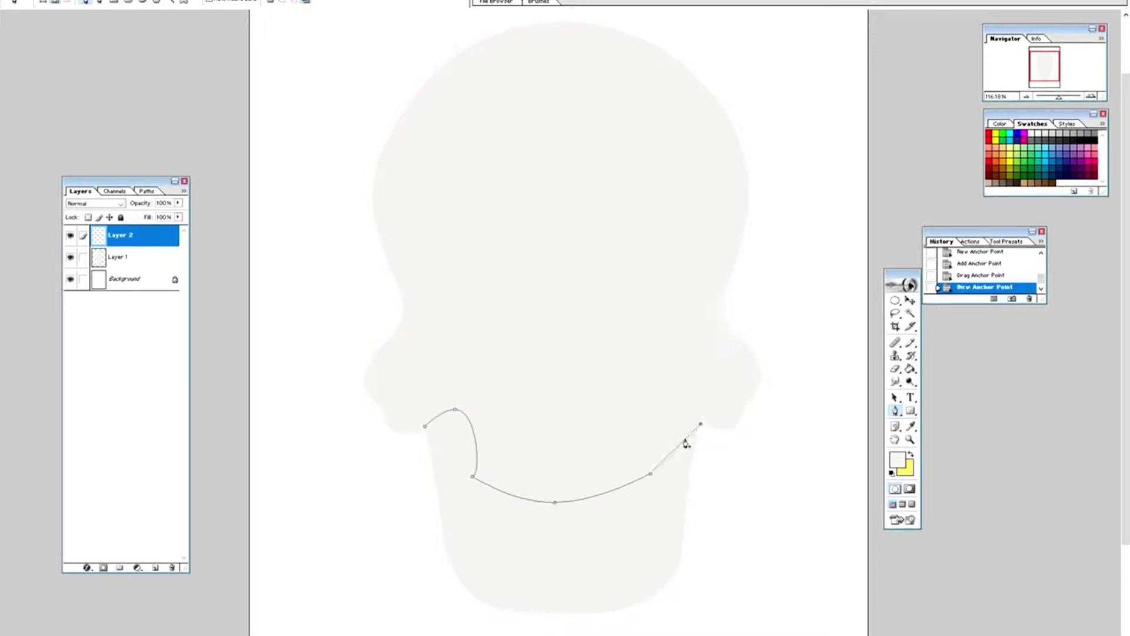
pyautogui.click(676, 448)
pyautogui.moveTo(676, 449); pyautogui.dragTo(654, 411)
pyautogui.moveTo(455, 408)
pyautogui.mouseDown()
pyautogui.moveTo(465, 408)
pyautogui.moveTo(426, 430)
pyautogui.mouseUp()
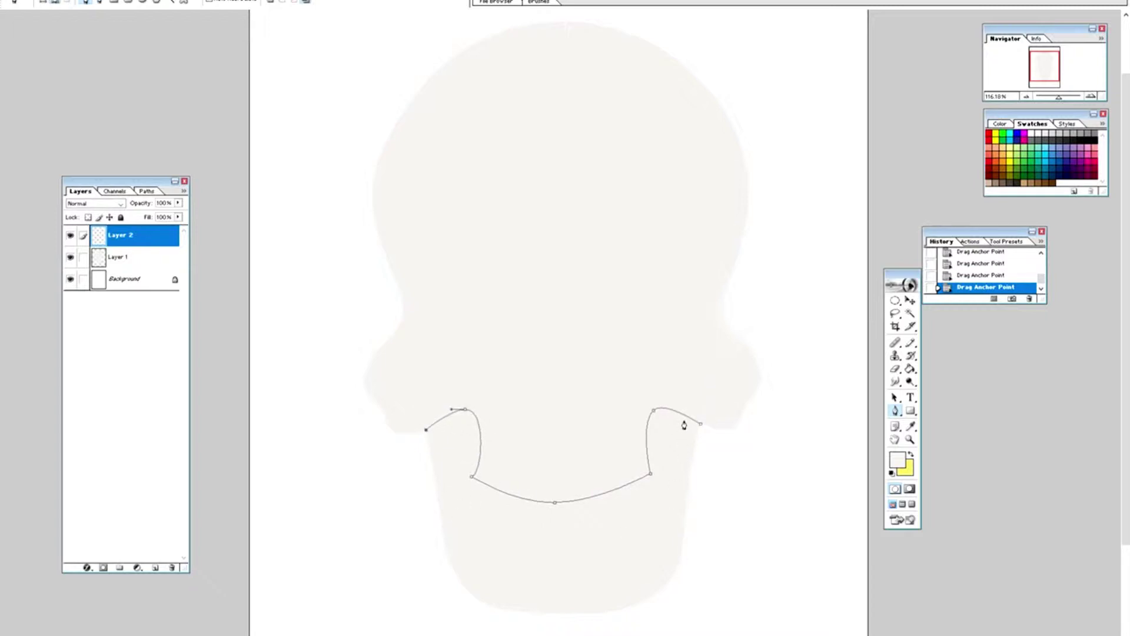
pyautogui.moveTo(701, 424); pyautogui.dragTo(688, 417)
# Extend the path around the two fangs and close the outline
pyautogui.click(660, 552)
pyautogui.click(678, 496)
pyautogui.click(648, 480)
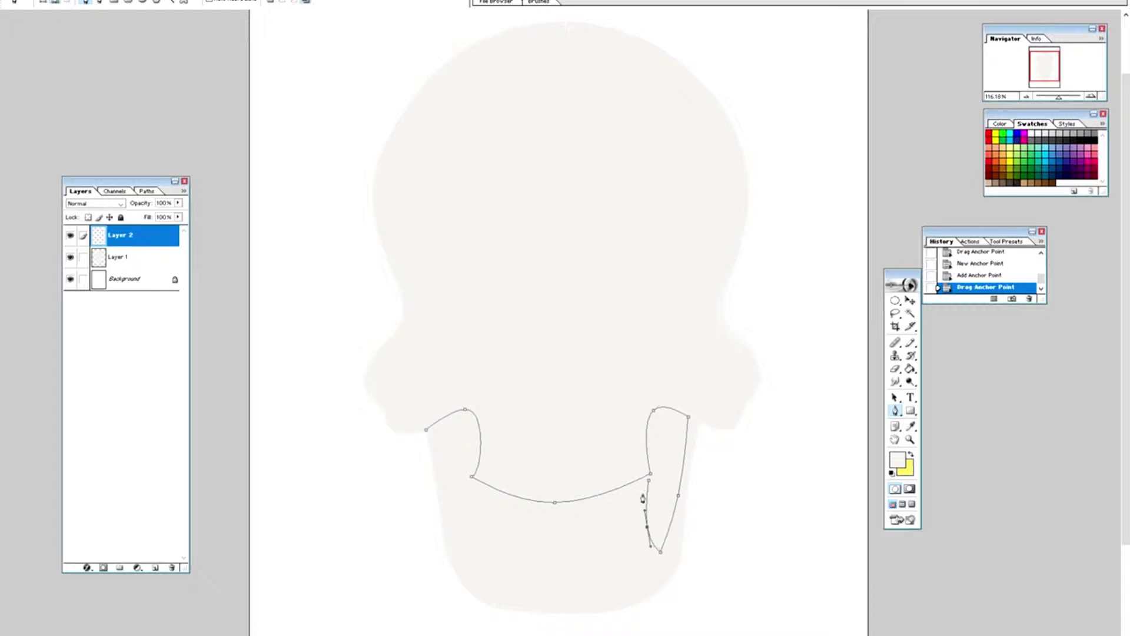
pyautogui.click(473, 481)
pyautogui.moveTo(527, 487); pyautogui.dragTo(549, 506)
pyautogui.click(480, 524)
pyautogui.click(466, 553)
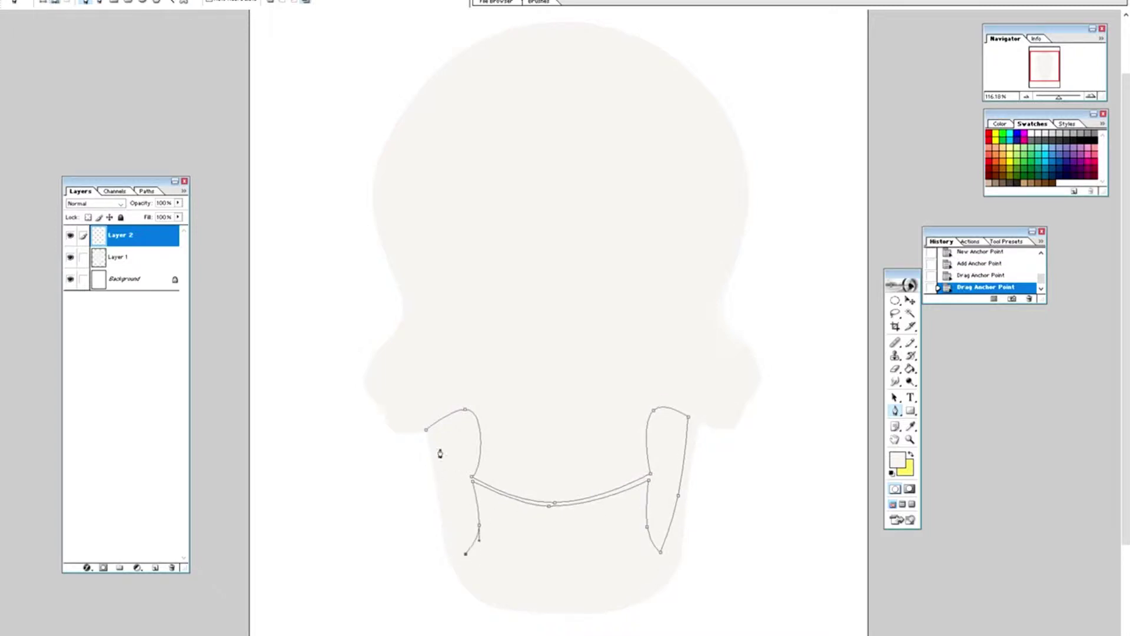
pyautogui.click(432, 434)
pyautogui.click(427, 431)
# Make the path a selection, fill it black with the Paint Bucket, and deselect
pyautogui.rightClick(439, 433)
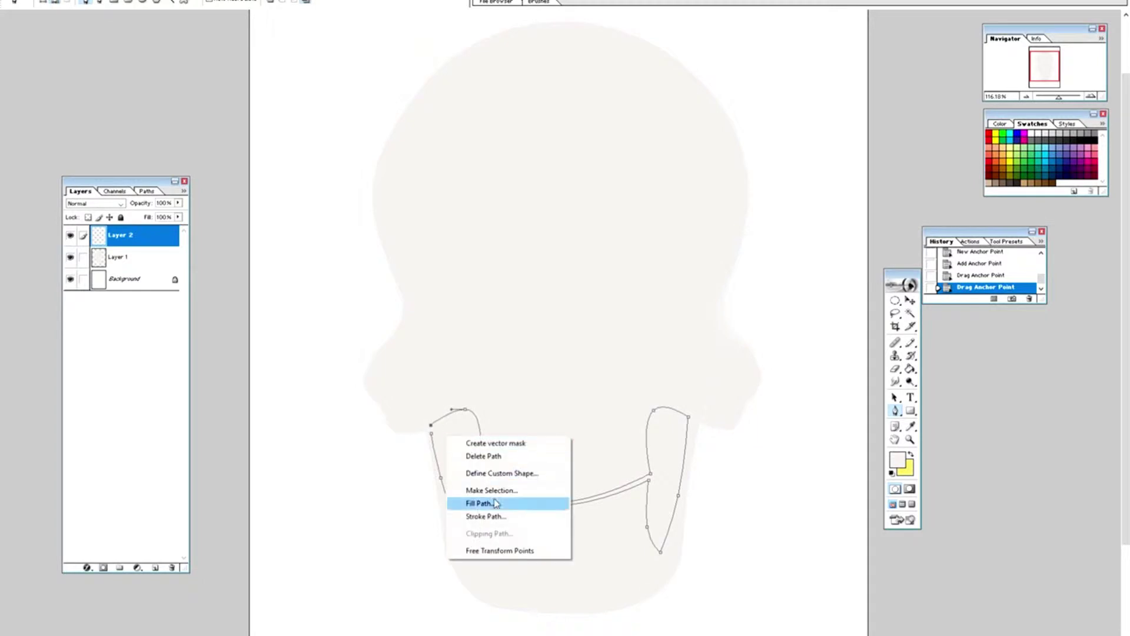
pyautogui.click(471, 487)
pyautogui.click(912, 371)
pyautogui.click(906, 468)
pyautogui.click(1098, 43)
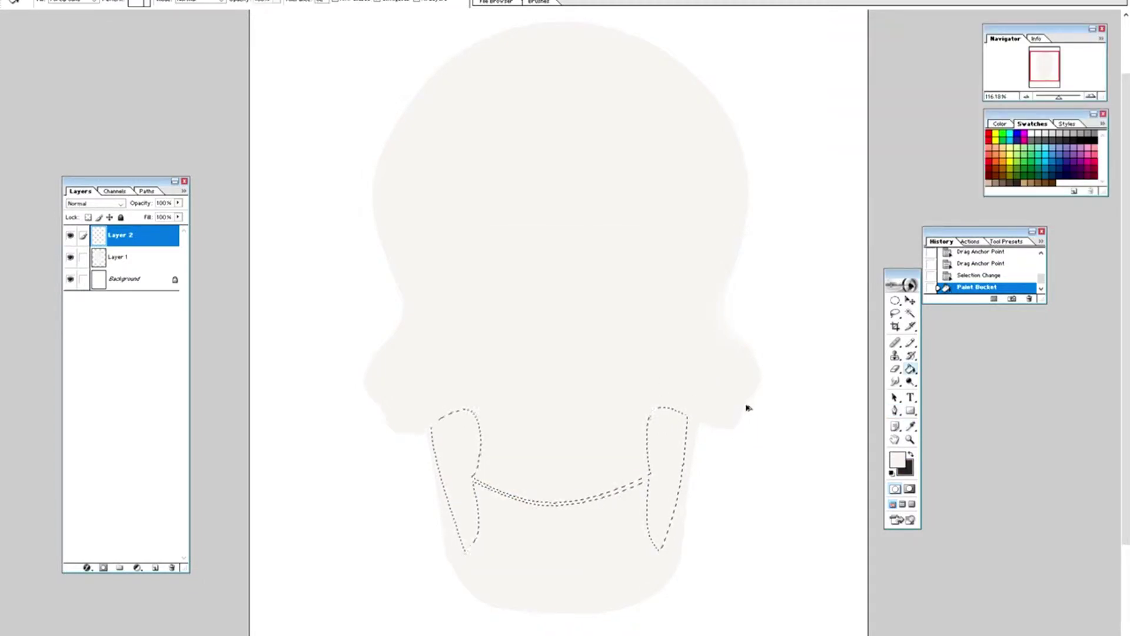
pyautogui.click(675, 396)
pyautogui.press('x')
pyautogui.hotkey('ctrl', 'z')
pyautogui.click(683, 452)
pyautogui.hotkey('ctrl', 'd')
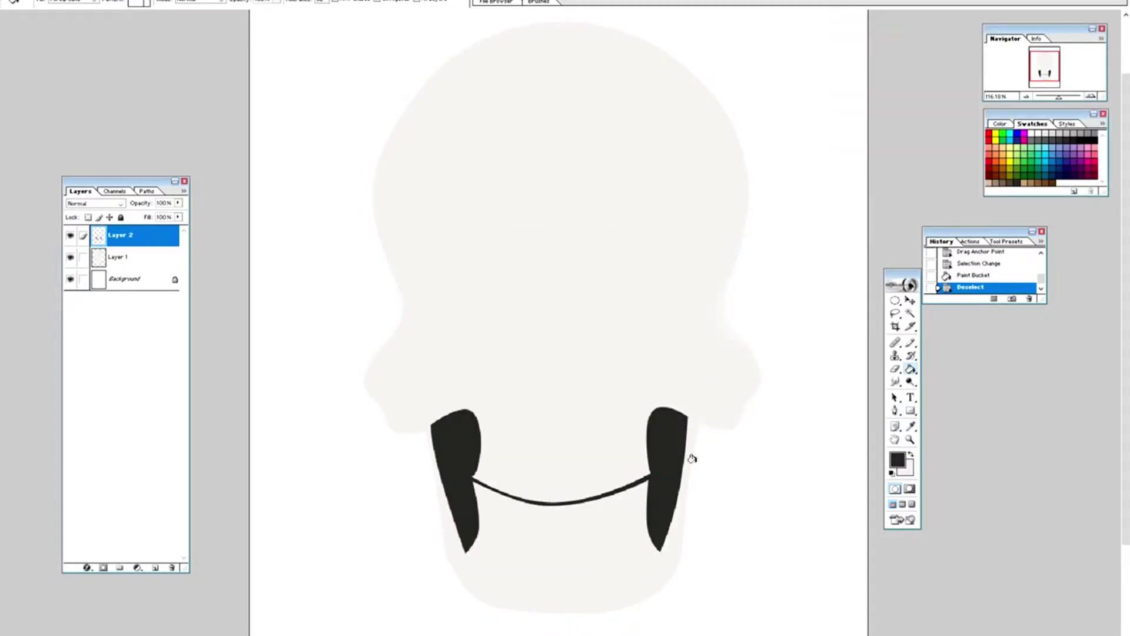
# Save the document as skull.psd and add an empty Layer 3
pyautogui.click(60, 95)
pyautogui.write('s')
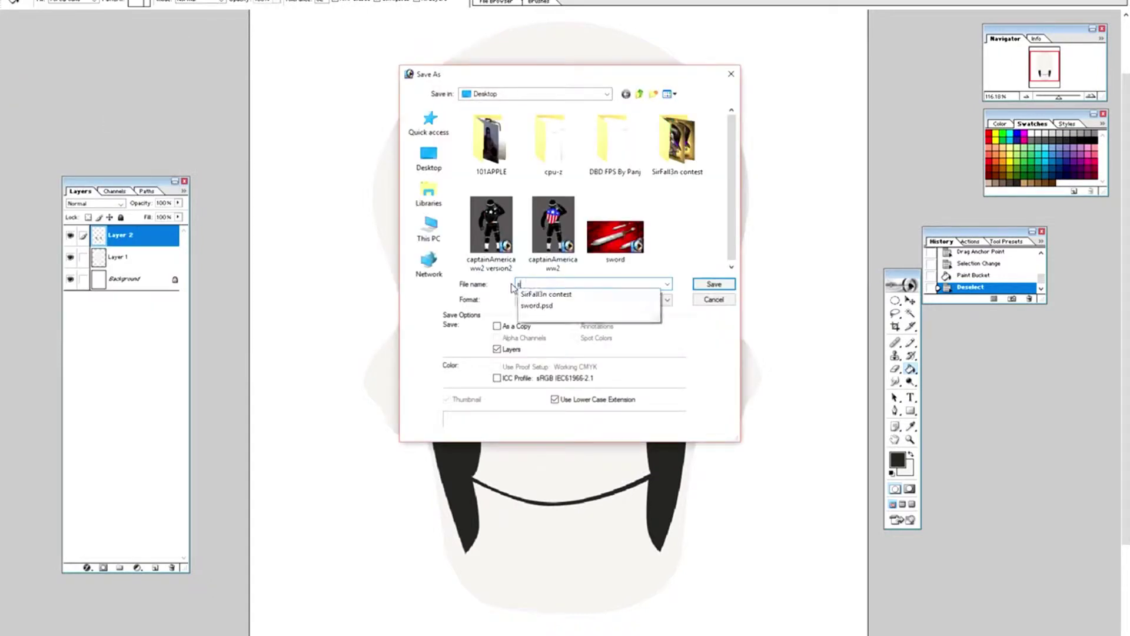
pyautogui.press('Return')
pyautogui.press('p')
pyautogui.hotkey('ctrl', 'shift', 'n')
# Confirm Layer 3 and pen-trace a jagged nose outline above the mouth
pyautogui.press('Return')
pyautogui.click(547, 349)
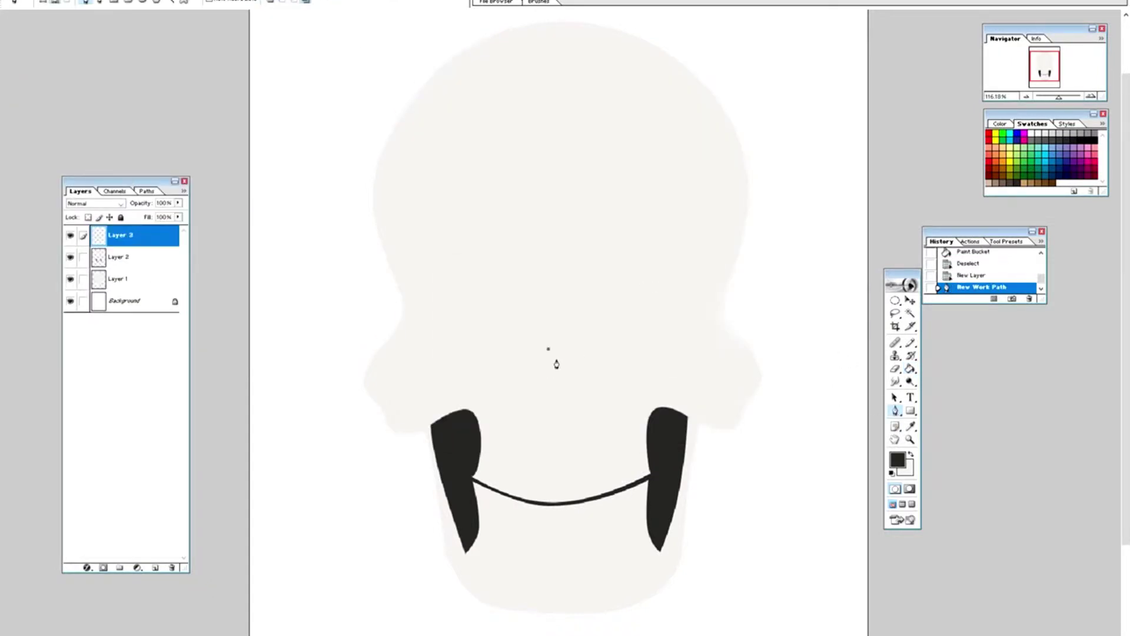
pyautogui.moveTo(557, 361); pyautogui.dragTo(565, 345)
pyautogui.click(566, 337)
pyautogui.click(575, 383)
pyautogui.click(593, 416)
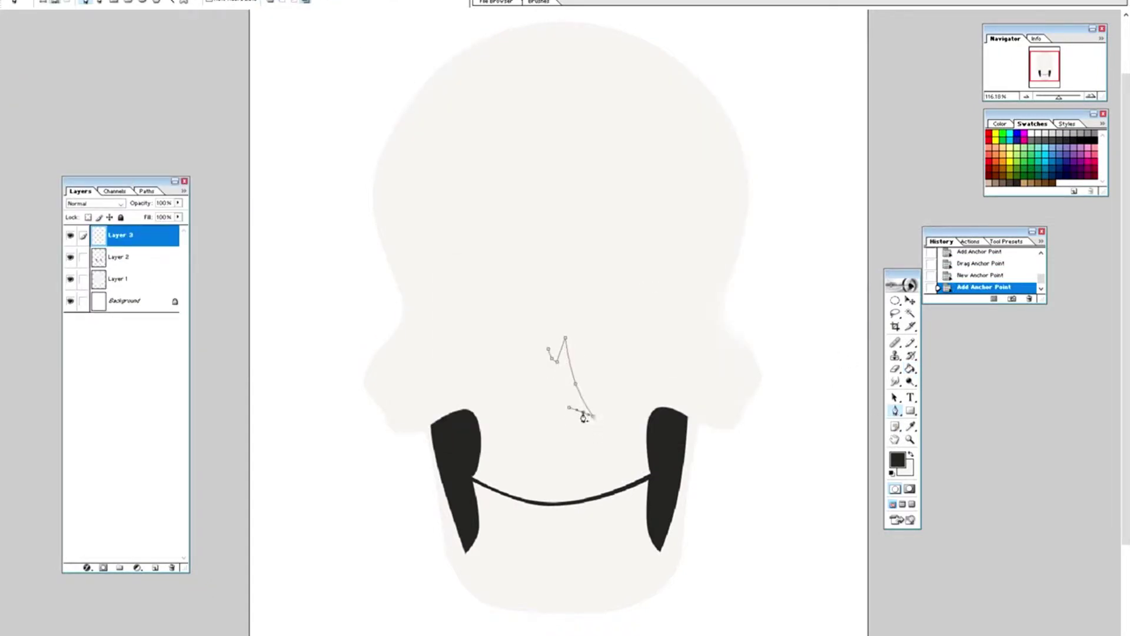
pyautogui.click(563, 434)
pyautogui.click(554, 391)
pyautogui.click(539, 422)
pyautogui.click(548, 349)
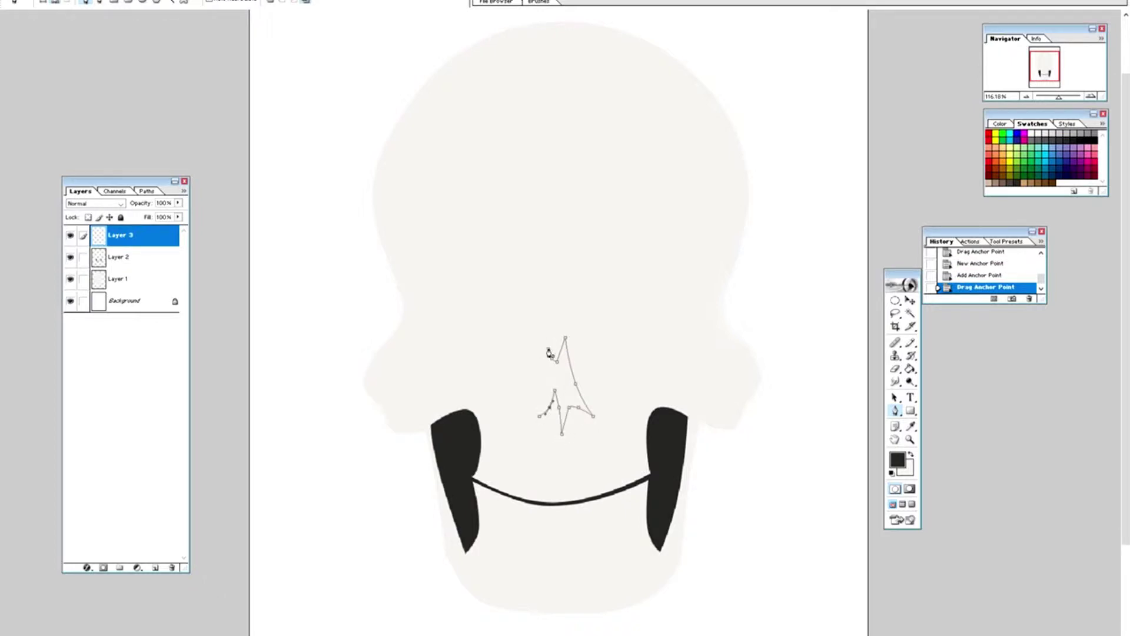
# Fill the nose selection black, move it above the mouth, and tilt it with Free Transform
pyautogui.rightClick(548, 349)
pyautogui.click(577, 389)
pyautogui.click(621, 265)
pyautogui.click(567, 406)
pyautogui.hotkey('ctrl', 'd')
pyautogui.moveTo(565, 406); pyautogui.dragTo(568, 365)
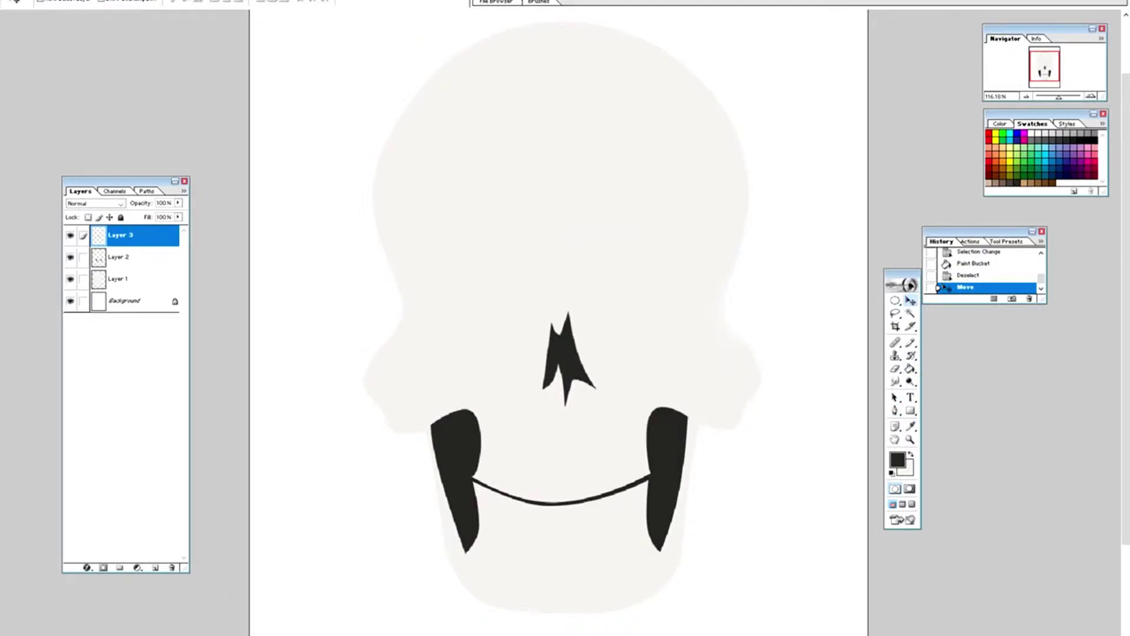
pyautogui.hotkey('ctrl', 't')
pyautogui.press('Return')
# Zoom to 200% and create Layer 4 with an eye socket path started
pyautogui.press('z')
pyautogui.click(585, 366)
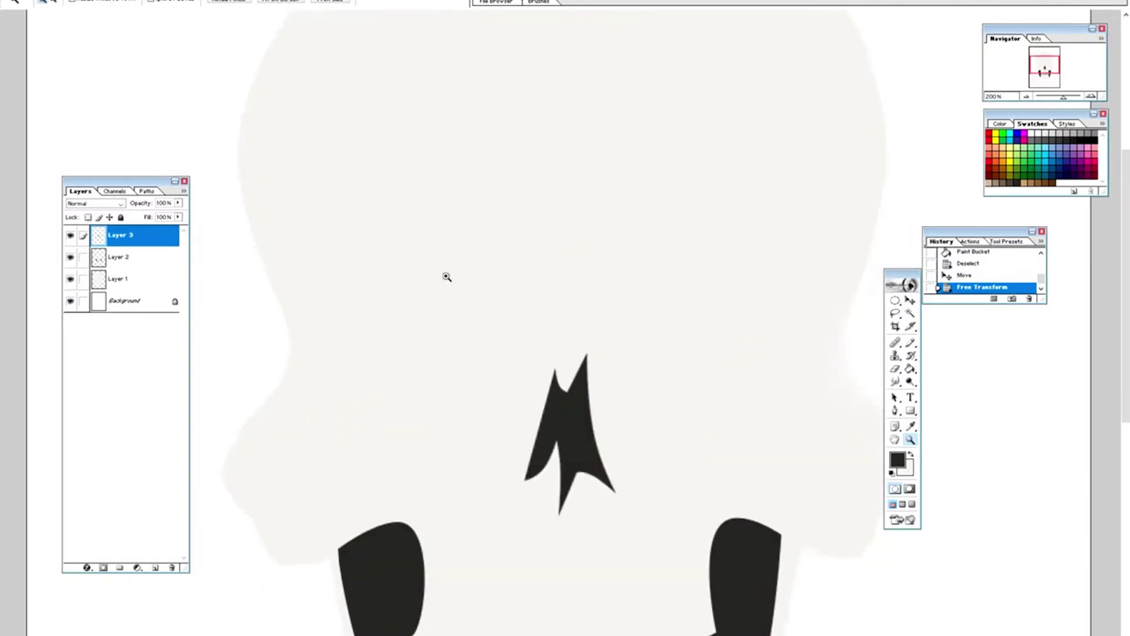
pyautogui.hotkey('ctrl', 'shift', 'n')
pyautogui.press('Return')
pyautogui.press('p')
pyautogui.click(579, 286)
# Pen-trace the closed outline of the right eye socket
pyautogui.click(615, 293)
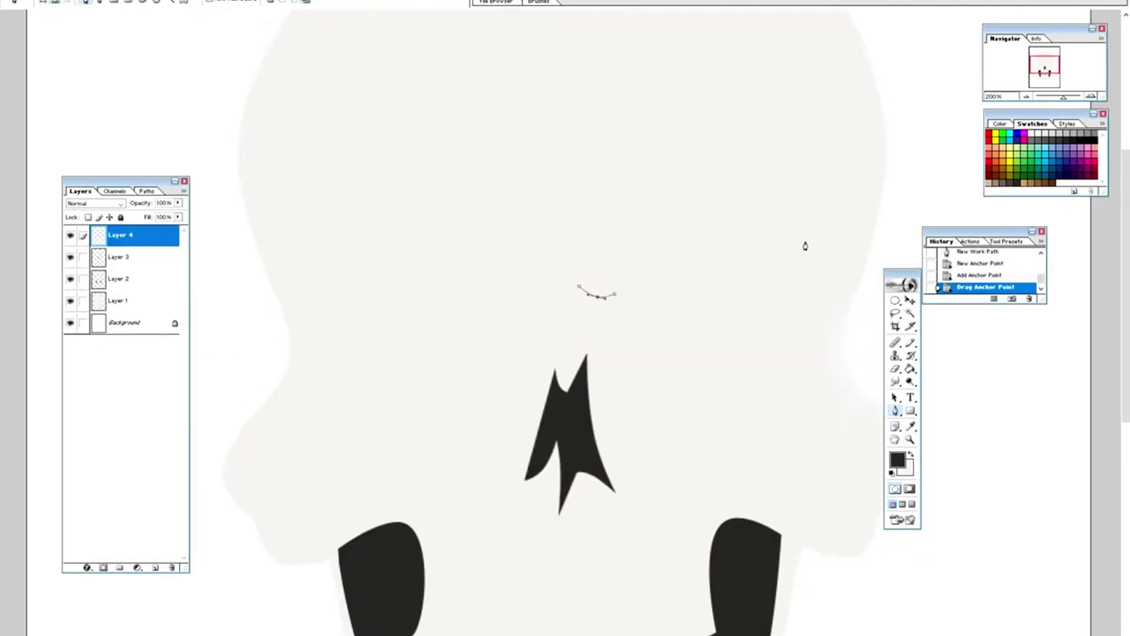
pyautogui.click(808, 240)
pyautogui.click(713, 261)
pyautogui.moveTo(712, 260); pyautogui.dragTo(719, 247)
pyautogui.moveTo(809, 241); pyautogui.dragTo(813, 267)
pyautogui.moveTo(804, 373); pyautogui.dragTo(784, 409)
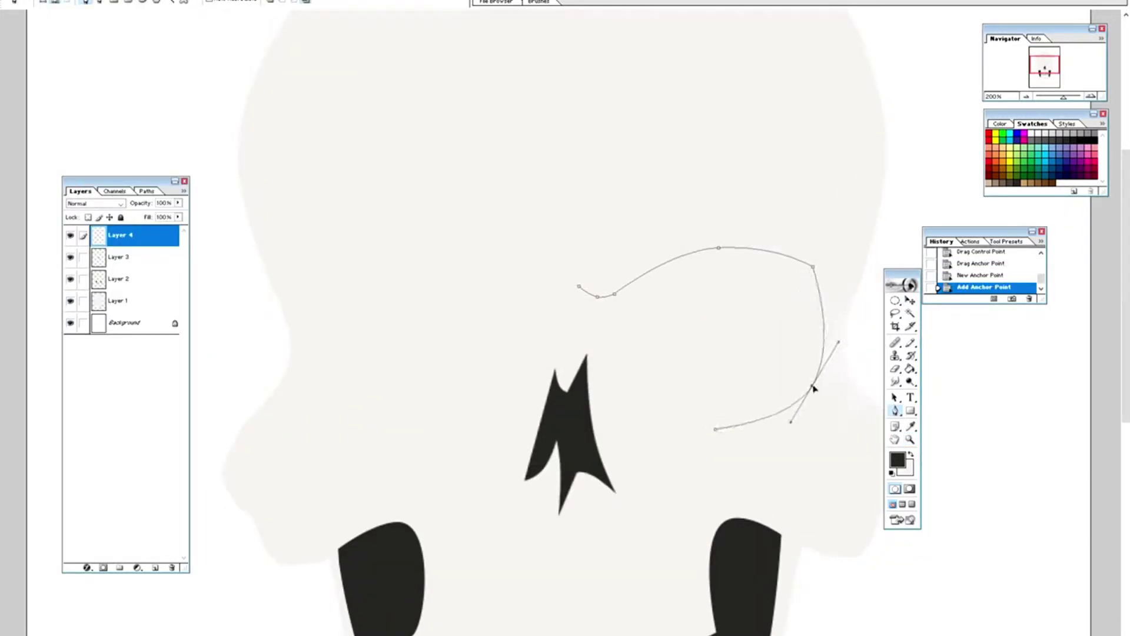
pyautogui.click(695, 405)
pyautogui.moveTo(579, 287); pyautogui.dragTo(583, 297)
# Fill the right eye socket selection black and deselect
pyautogui.hotkey('ctrl', 'Return')
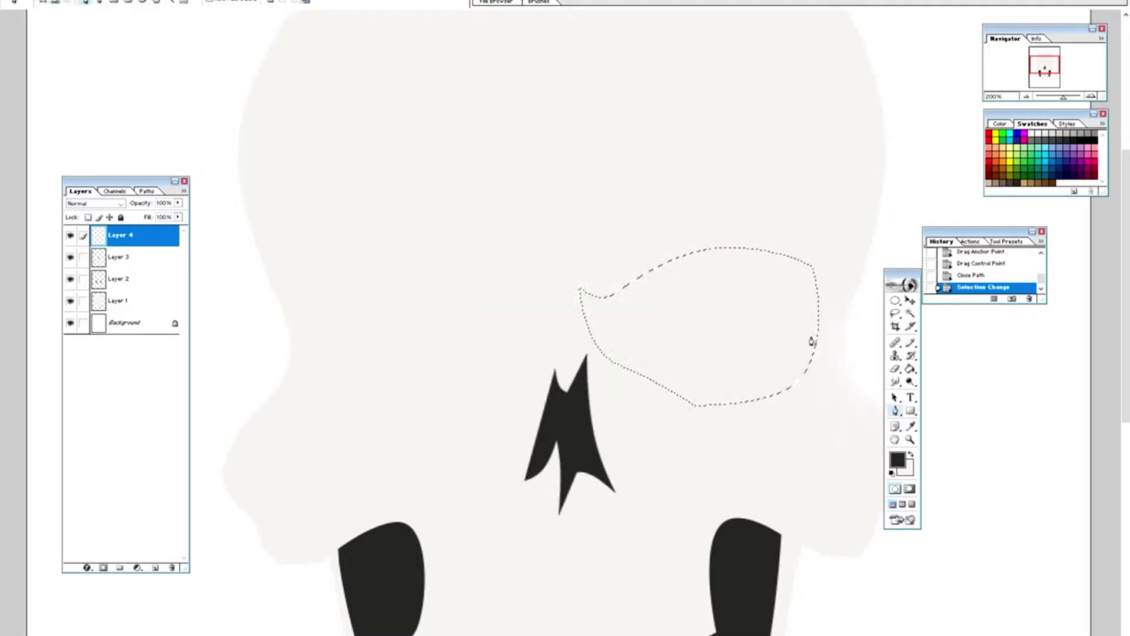
pyautogui.press('g')
pyautogui.click(789, 335)
pyautogui.hotkey('ctrl', 'd')
# Duplicate the eye, flip it horizontally, move it to the left side, and zoom out
pyautogui.hotkey('ctrl', 'j')
pyautogui.click(247, 341)
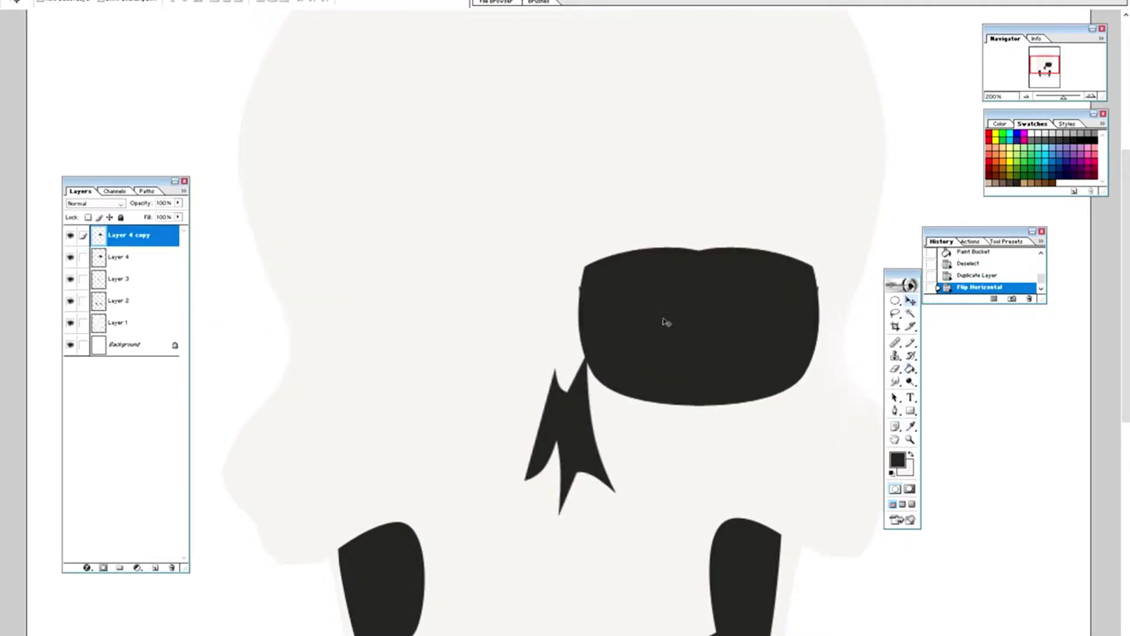
pyautogui.moveTo(665, 320); pyautogui.dragTo(467, 328)
pyautogui.press('z')
pyautogui.keyDown('alt'); pyautogui.click(766, 426); pyautogui.keyUp('alt')
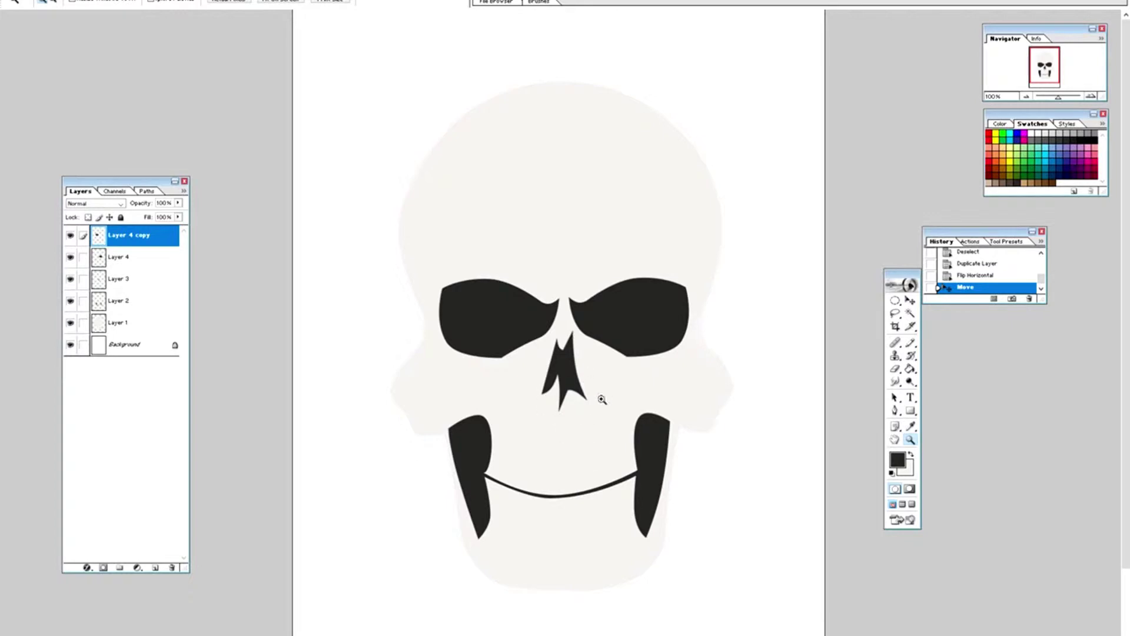
# On Layer 1, pen-trace a thin sliver along the left fang's edge
pyautogui.click(558, 498)
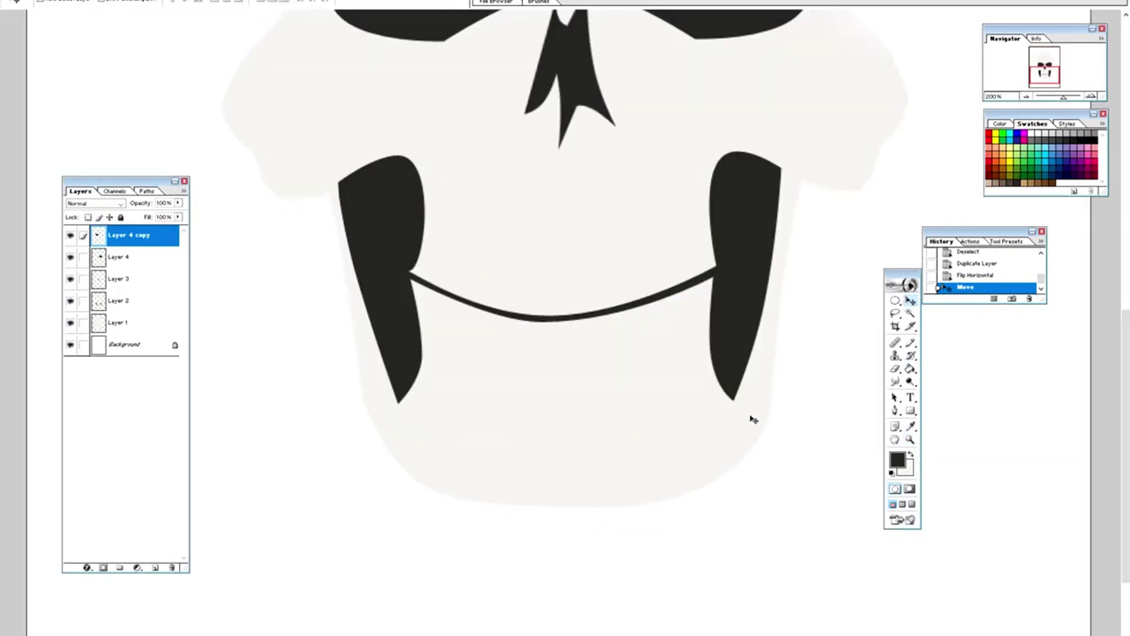
pyautogui.keyDown('ctrl'); pyautogui.click(752, 454); pyautogui.keyUp('ctrl')
pyautogui.press('p')
pyautogui.click(327, 190)
pyautogui.click(340, 351)
pyautogui.click(339, 291)
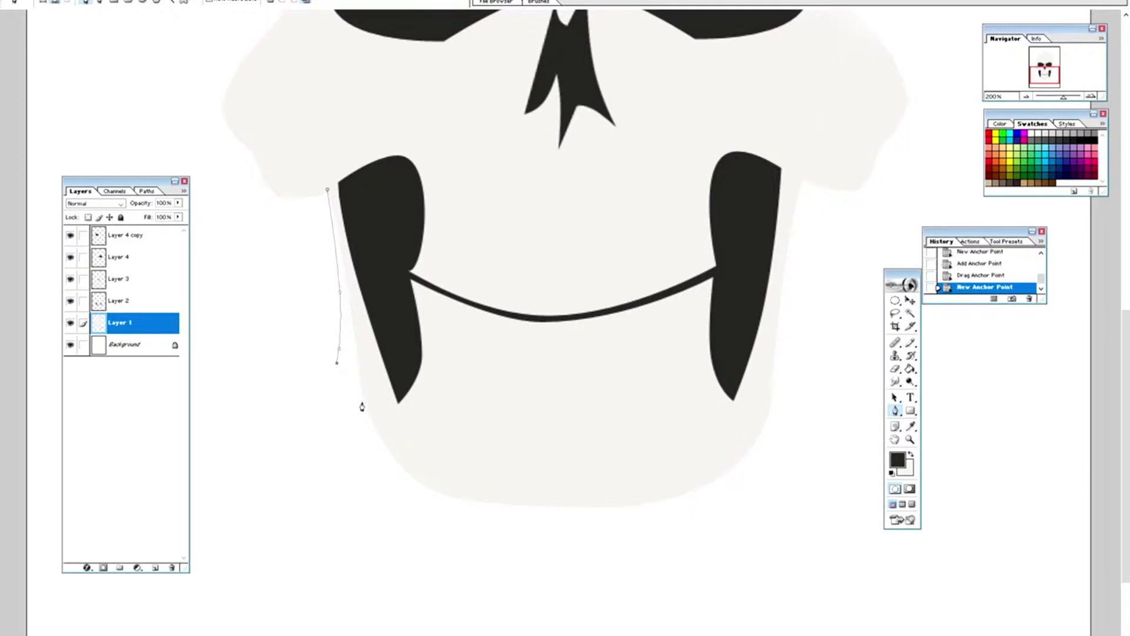
pyautogui.click(373, 419)
pyautogui.moveTo(341, 371); pyautogui.dragTo(338, 373)
pyautogui.click(327, 189)
# Turn the sliver into a selection, then end the frozen Photoshop in Task Manager
pyautogui.rightClick(349, 330)
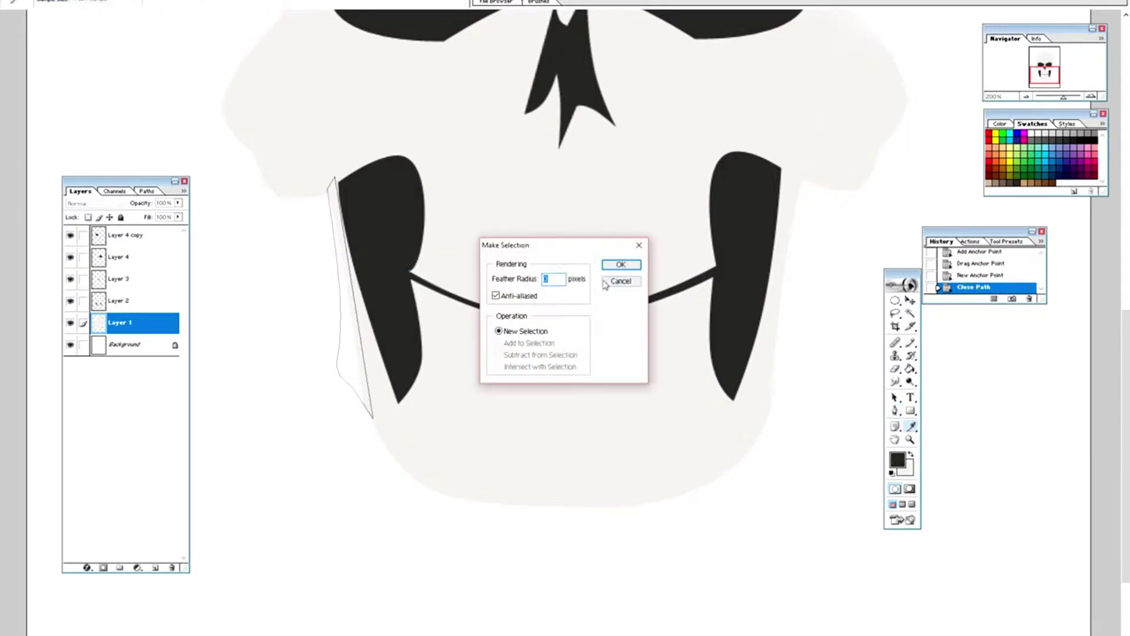
pyautogui.press('Return')
pyautogui.press('g')
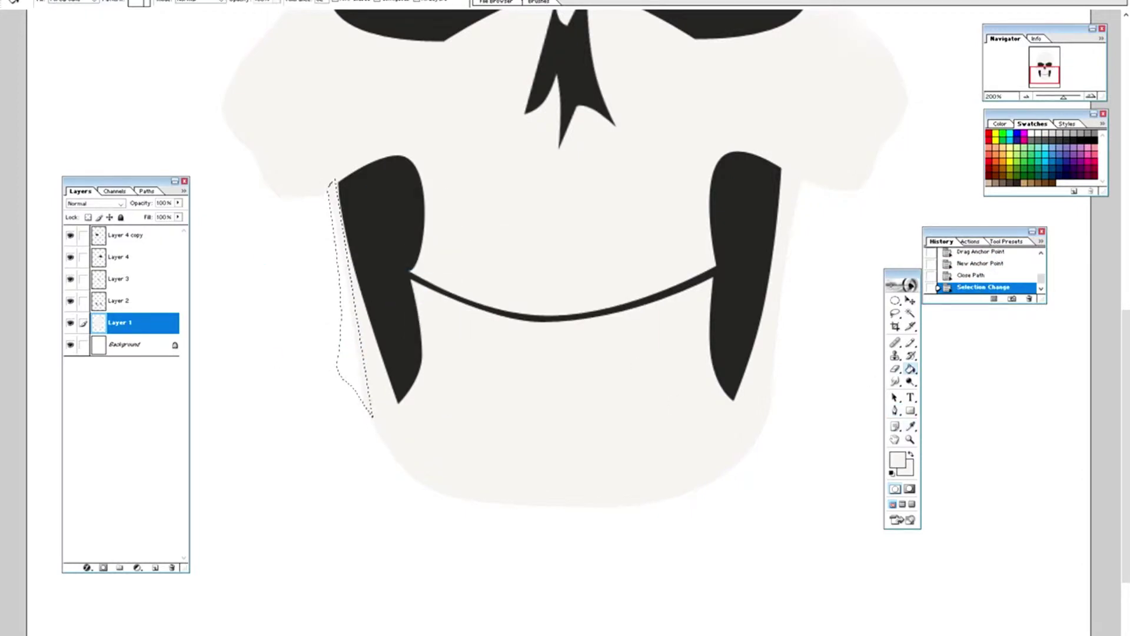
pyautogui.hotkey('ctrl', 'shift', 'Escape')
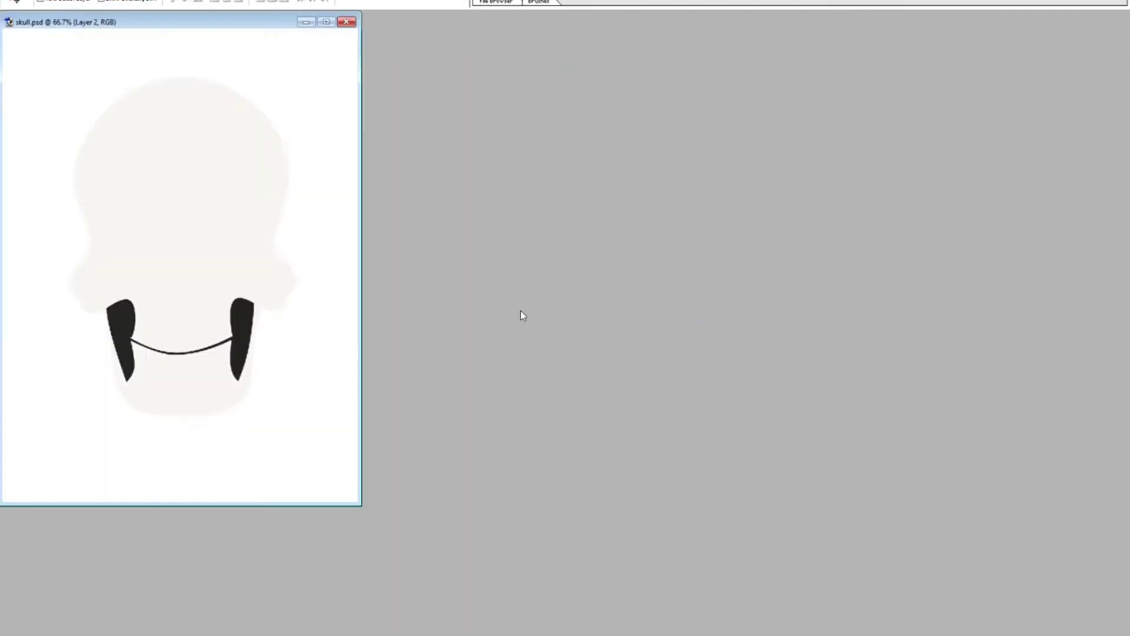
# Zoom in on the mouth and select a sliver along the left jaw edge
pyautogui.press('f')
pyautogui.hotkey('ctrl', 'alt', '0')
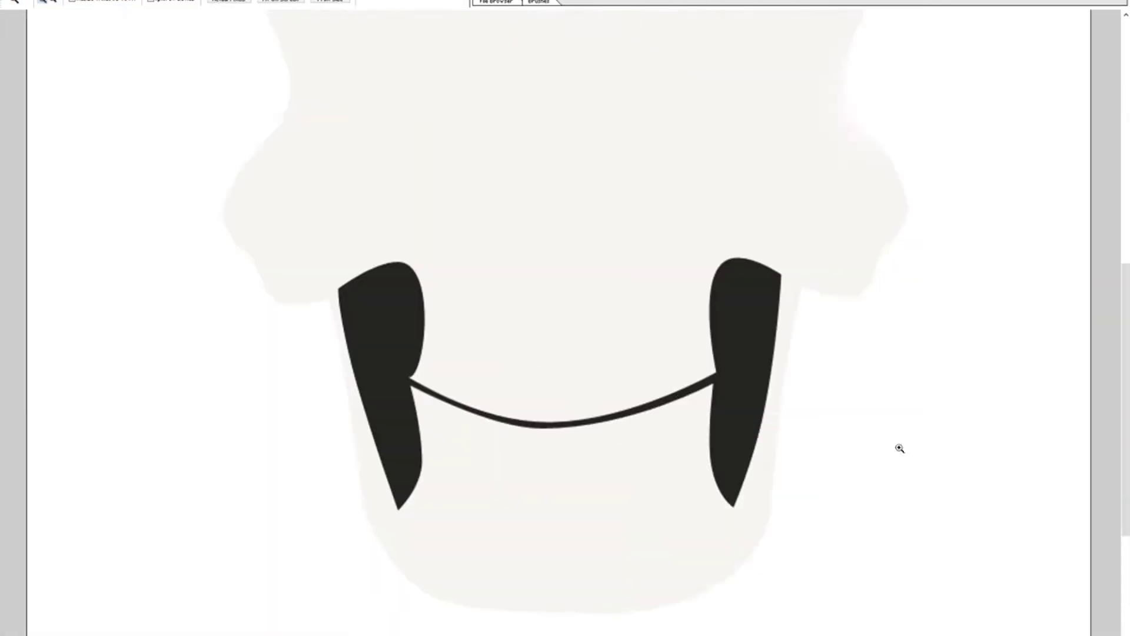
pyautogui.press('v')
pyautogui.press('p')
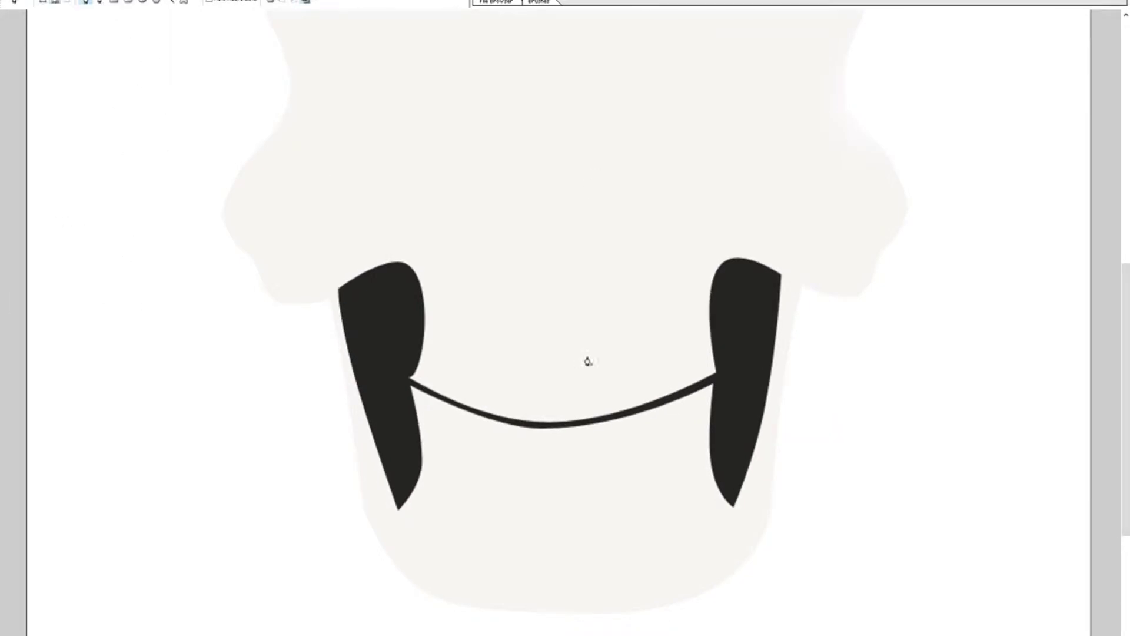
pyautogui.moveTo(327, 461); pyautogui.dragTo(373, 526)
pyautogui.click(331, 301)
pyautogui.rightClick(331, 301)
pyautogui.click(365, 347)
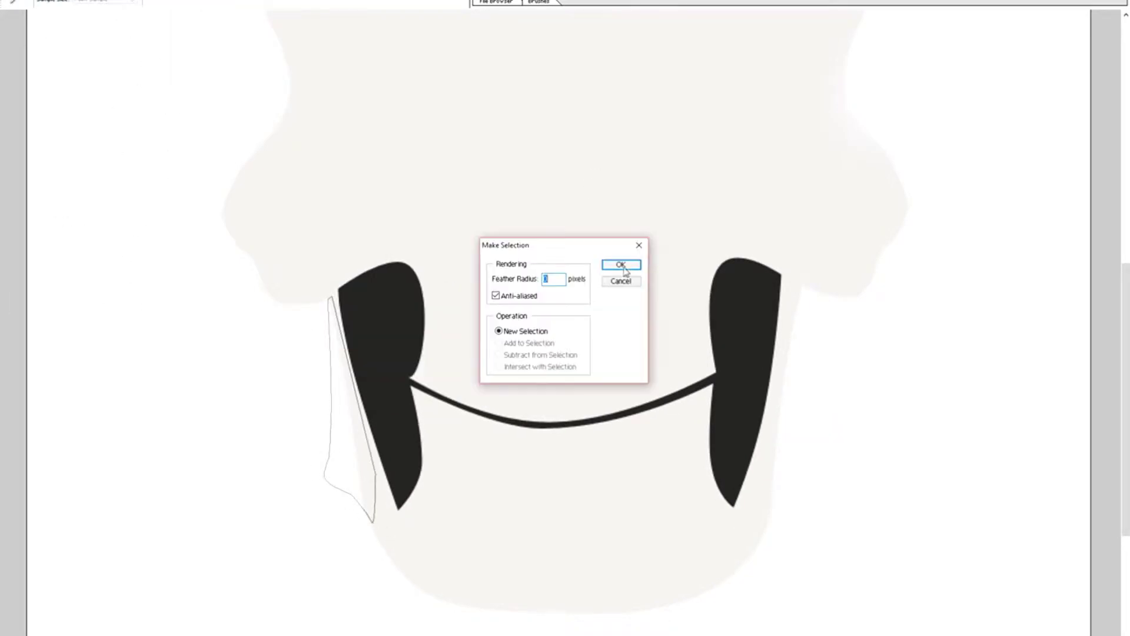
pyautogui.press('Return')
# Brush grey shading along the left fang's edge inside the selection, then deselect
pyautogui.press('g')
pyautogui.press('b')
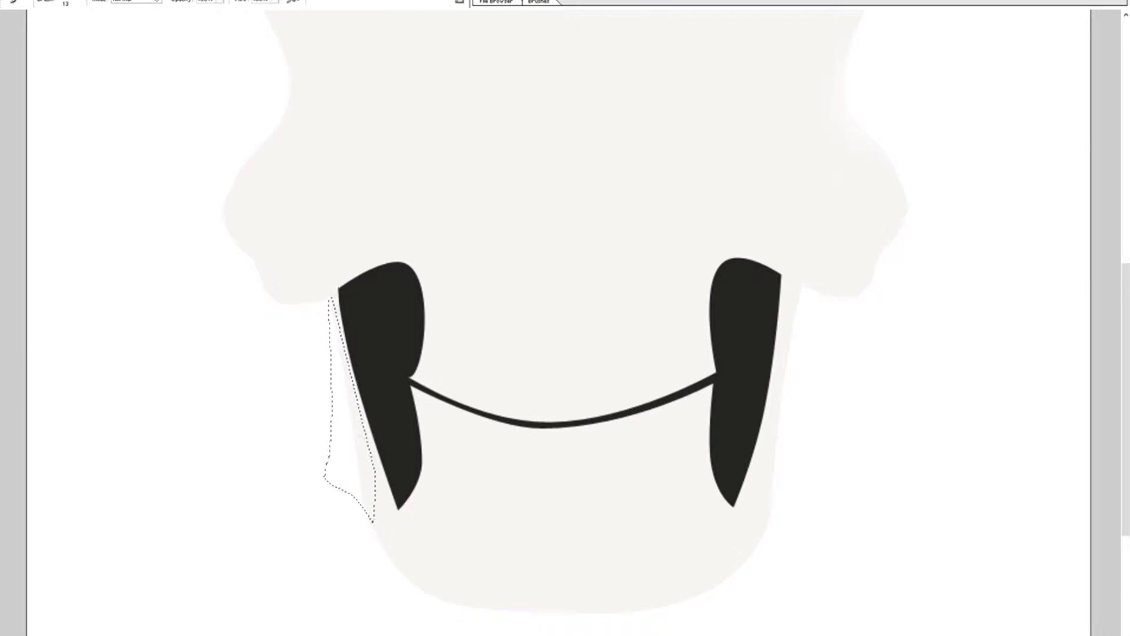
pyautogui.moveTo(339, 312); pyautogui.dragTo(368, 454)
pyautogui.rightClick(362, 445)
pyautogui.press('Return')
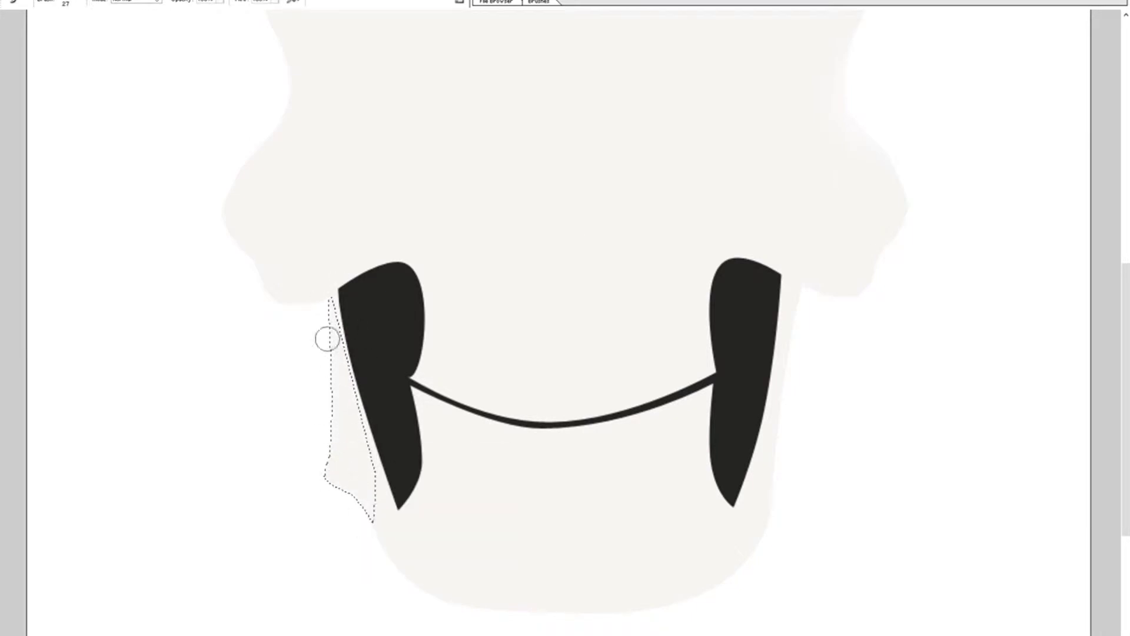
pyautogui.hotkey('ctrl', 'd')
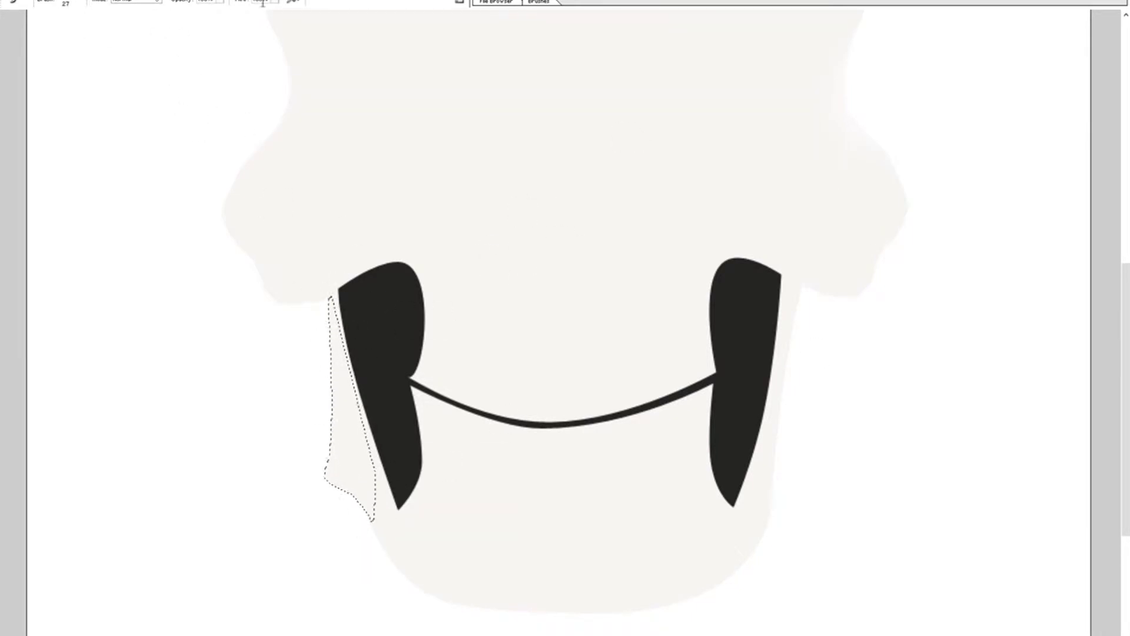
# Place a copy of the shading beside the right fang, fit the canvas, and set an eraser size
pyautogui.hotkey('ctrl', 't')
pyautogui.moveTo(366, 420); pyautogui.dragTo(792, 405)
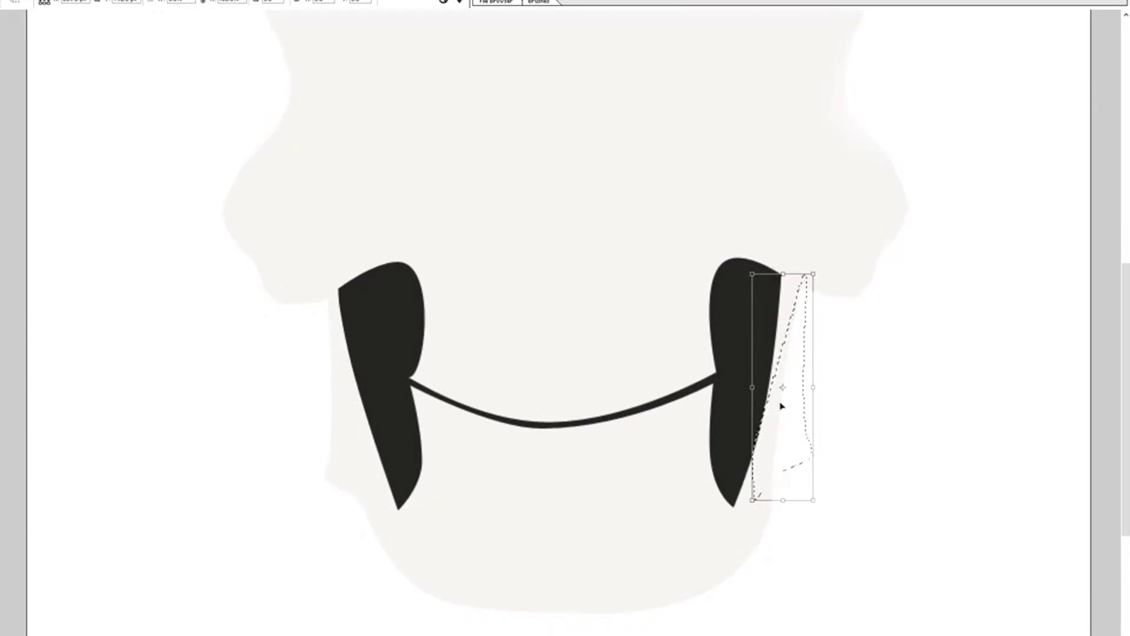
pyautogui.press('Return')
pyautogui.press('g')
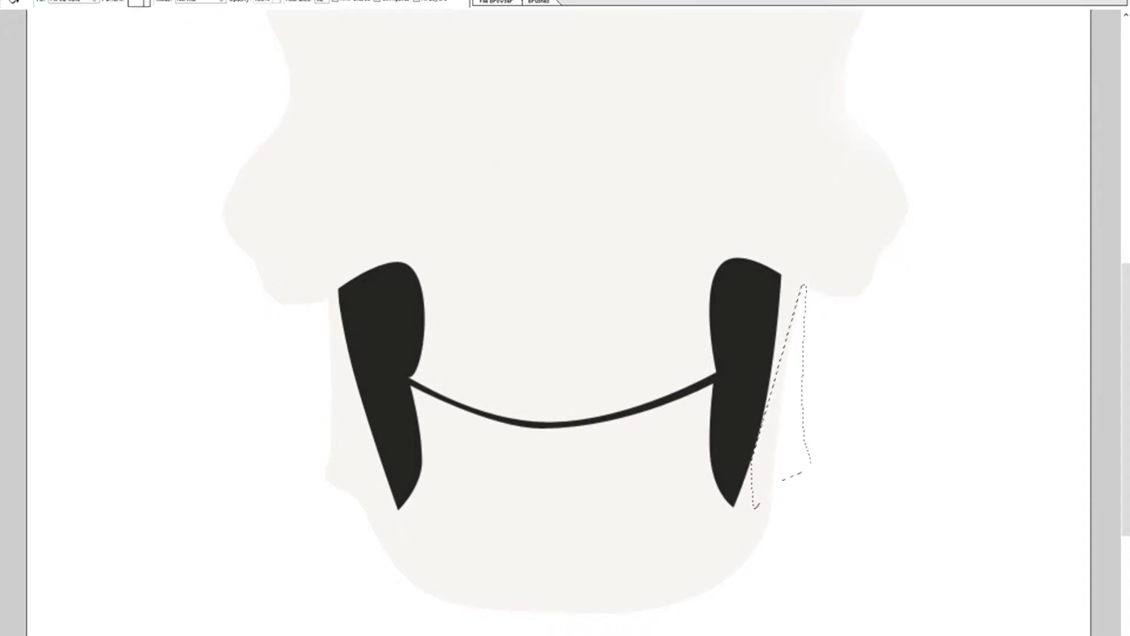
pyautogui.press('b')
pyautogui.hotkey('ctrl', 'd')
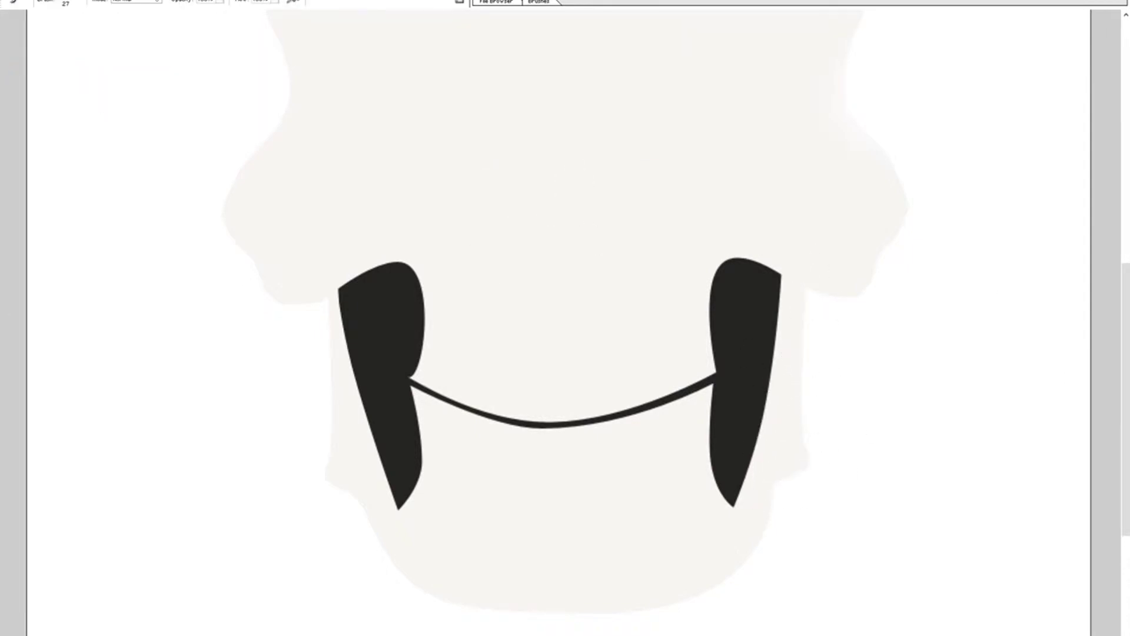
pyautogui.hotkey('ctrl', '0')
pyautogui.press('e')
pyautogui.rightClick(704, 453)
pyautogui.press('Escape')
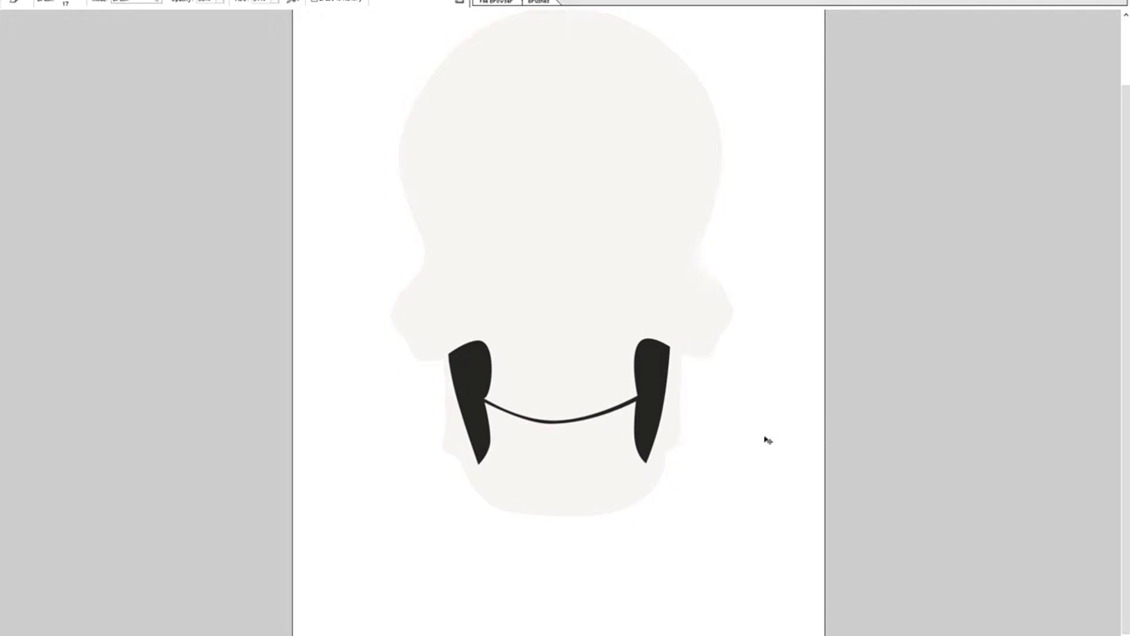
# Draw a jagged nose hole on a new layer, fill it black and nudge it into place
pyautogui.hotkey('ctrl', 'shift', 'n')
pyautogui.press('Return')
pyautogui.press('p')
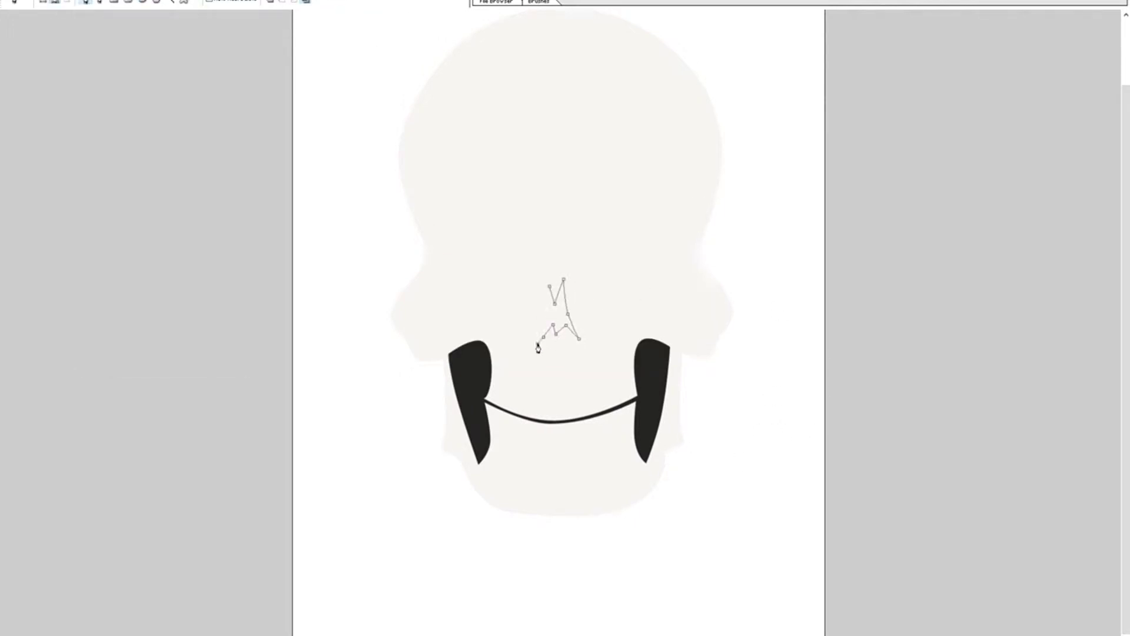
pyautogui.hotkey('ctrl', 'Return')
pyautogui.hotkey('alt', 'BackSpace')
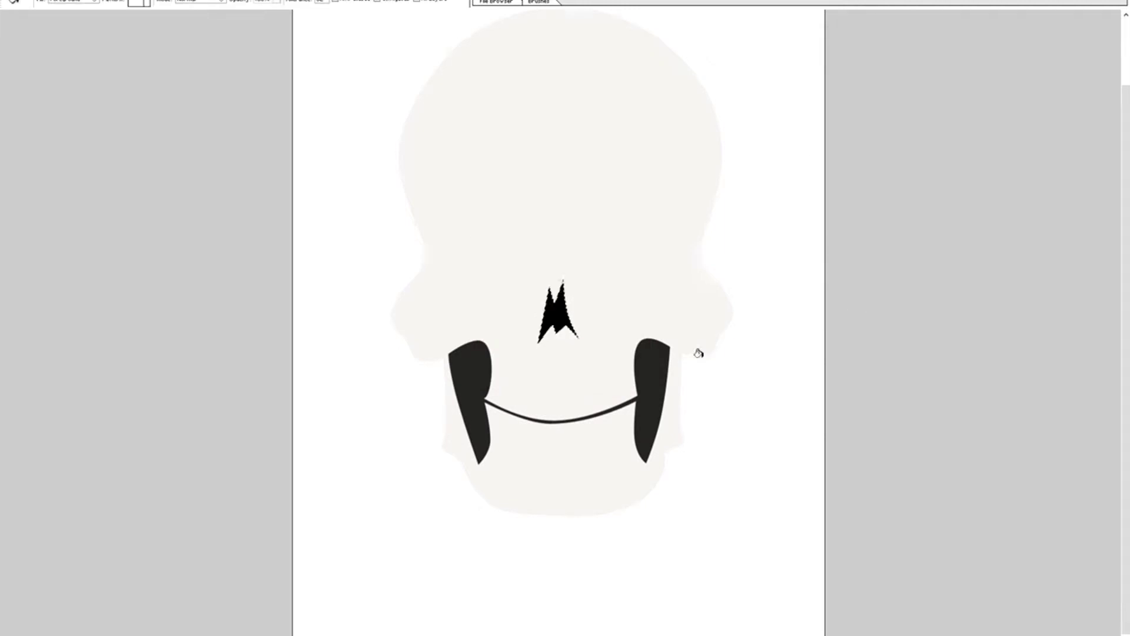
pyautogui.press('v')
pyautogui.moveTo(547, 320); pyautogui.dragTo(554, 312)
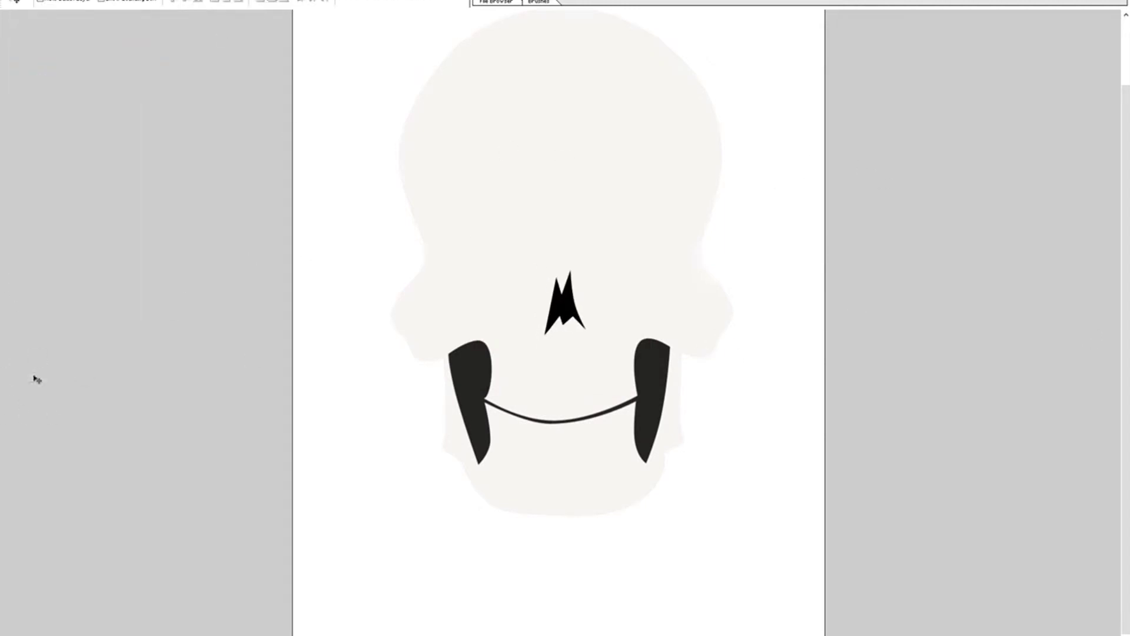
# Outline an angular eye socket with the Pen tool and turn it into a selection
pyautogui.press('p')
pyautogui.click(629, 225)
pyautogui.click(683, 219)
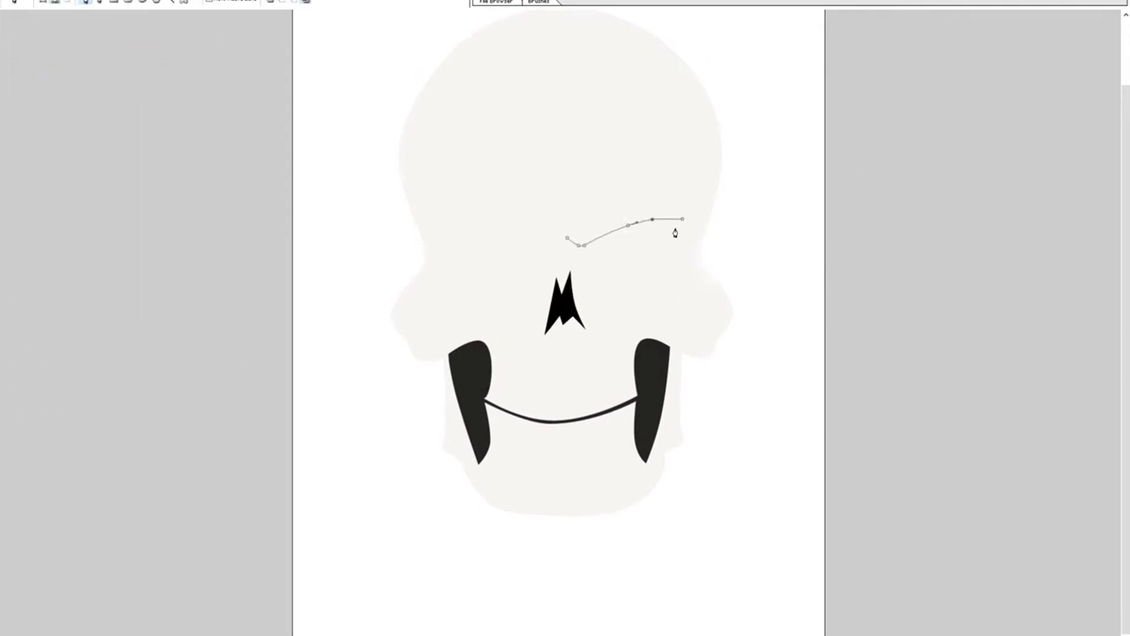
pyautogui.click(682, 275)
pyautogui.click(648, 305)
pyautogui.moveTo(600, 286); pyautogui.dragTo(620, 298)
pyautogui.rightClick(612, 282)
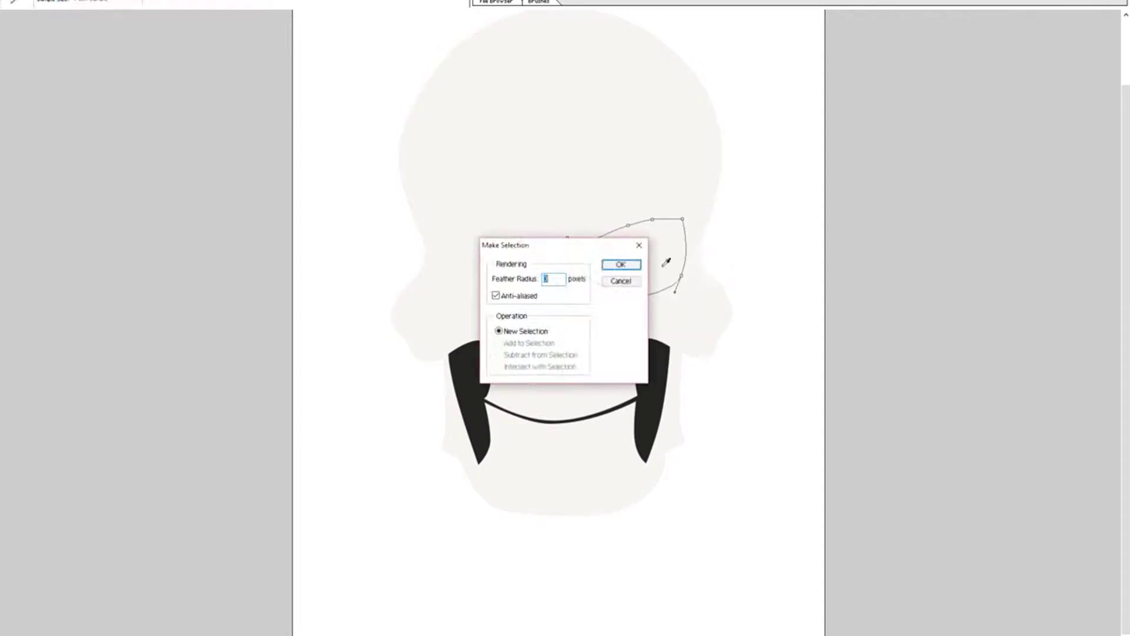
pyautogui.click(623, 262)
pyautogui.press('g')
pyautogui.click(606, 245)
# Fill the eye socket black, then duplicate it, flip it horizontally and move it across
pyautogui.rightClick(598, 251)
pyautogui.click(602, 259)
pyautogui.press('Return')
pyautogui.click(236, 356)
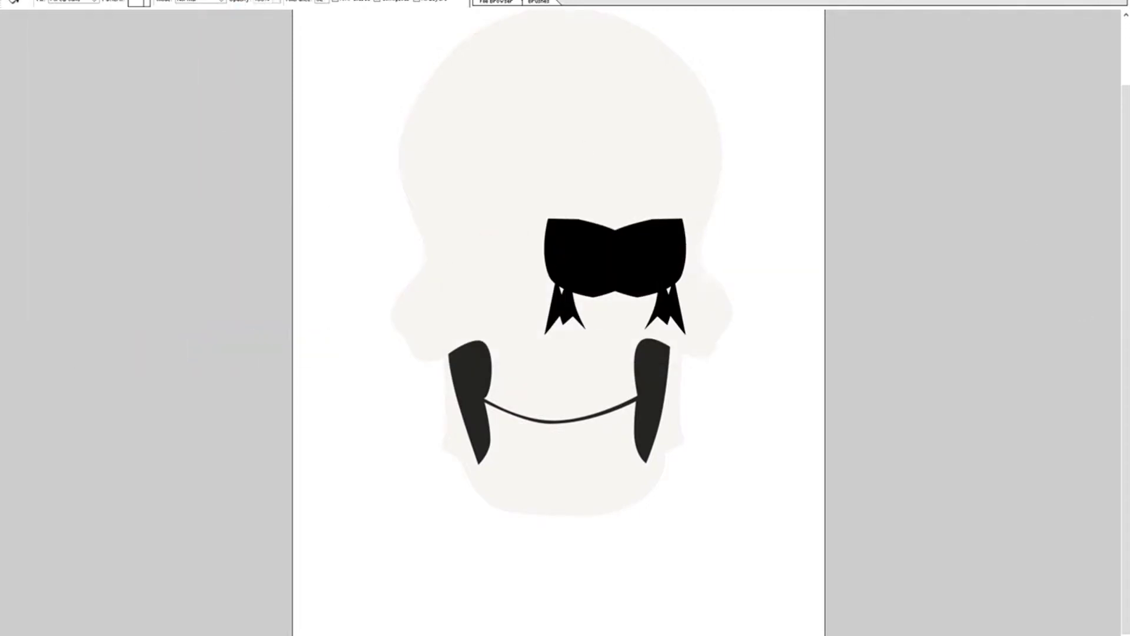
pyautogui.moveTo(593, 257)
pyautogui.mouseDown()
pyautogui.moveTo(415, 151)
pyautogui.moveTo(488, 117)
pyautogui.mouseUp()
pyautogui.press('m')
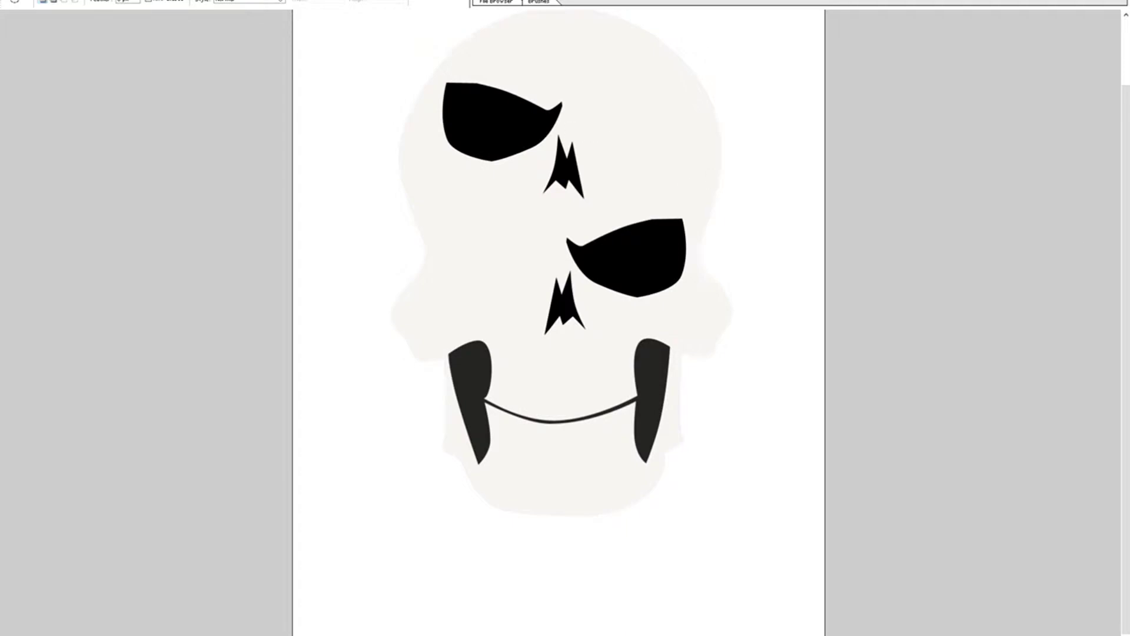
# Outline the upper nose area as a selection and move the eye down into the left socket
pyautogui.press('p')
pyautogui.click(556, 131)
pyautogui.click(611, 188)
pyautogui.click(525, 207)
pyautogui.rightClick(609, 251)
pyautogui.click(614, 259)
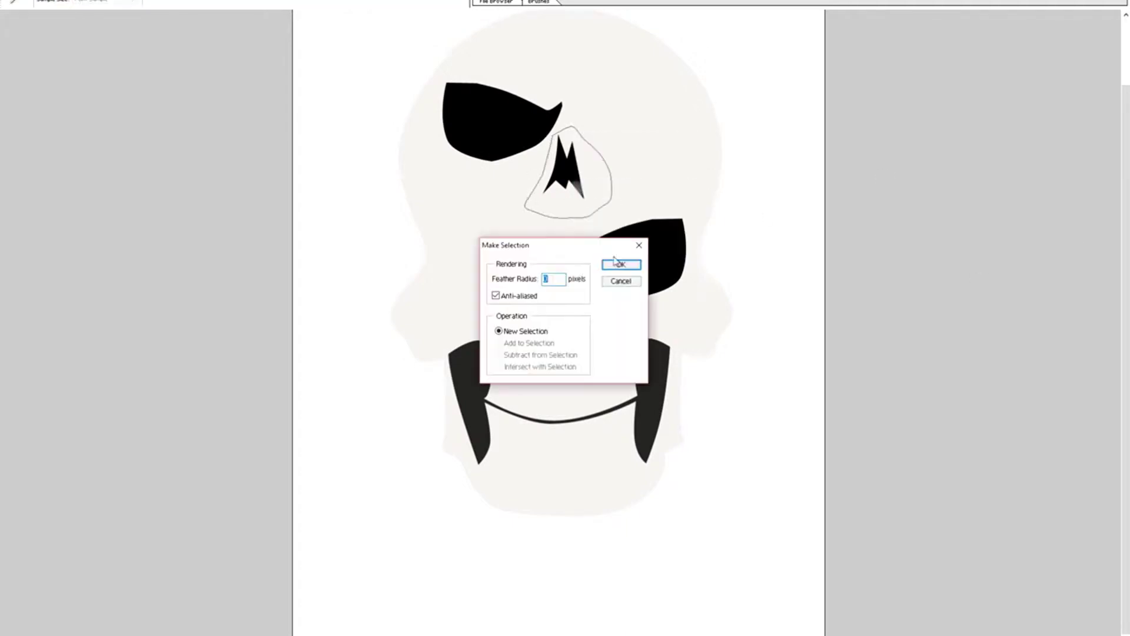
pyautogui.press('v')
pyautogui.moveTo(518, 140); pyautogui.dragTo(517, 276)
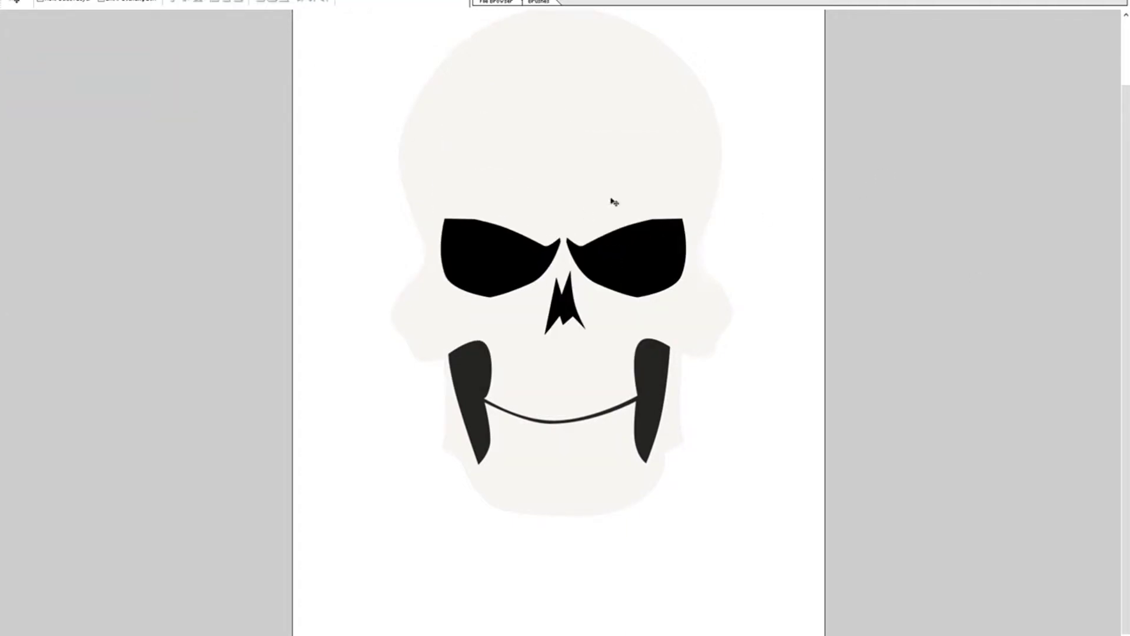
pyautogui.scroll(5, 567, 427)
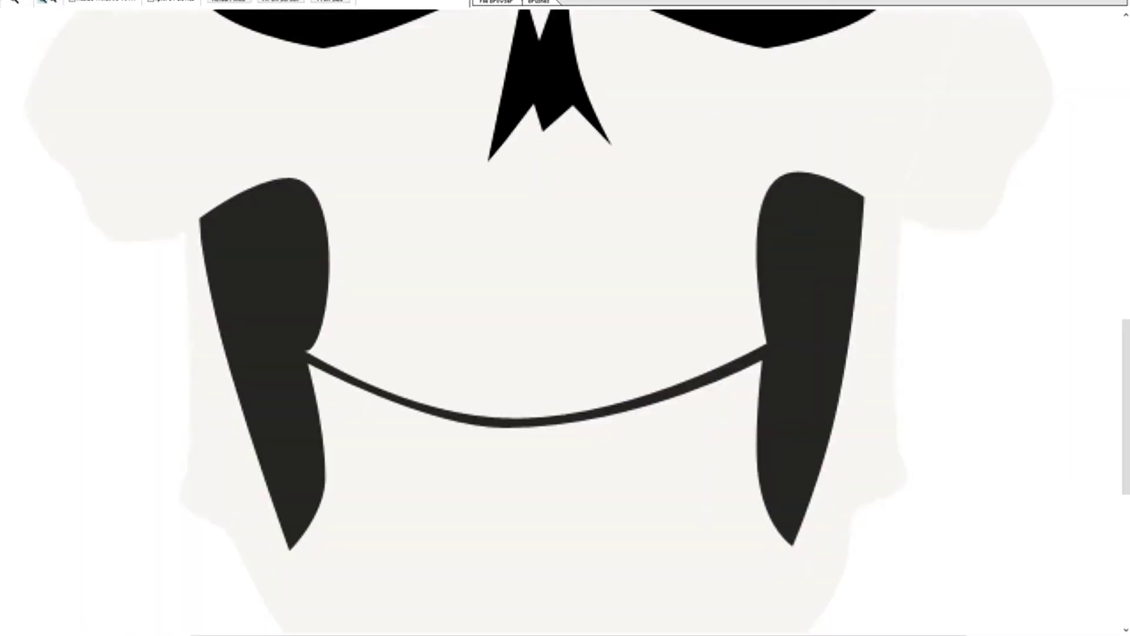
pyautogui.hotkey('ctrl', 'shift', 'n')
pyautogui.press('Return')
pyautogui.press('g')
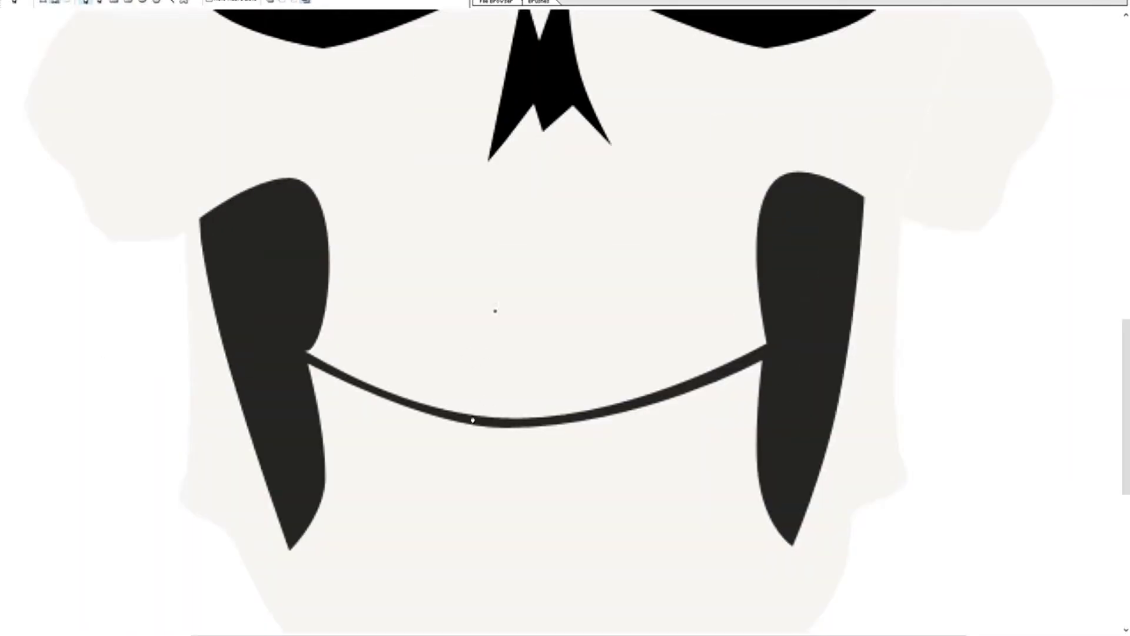
pyautogui.click(498, 425)
pyautogui.rightClick(501, 315)
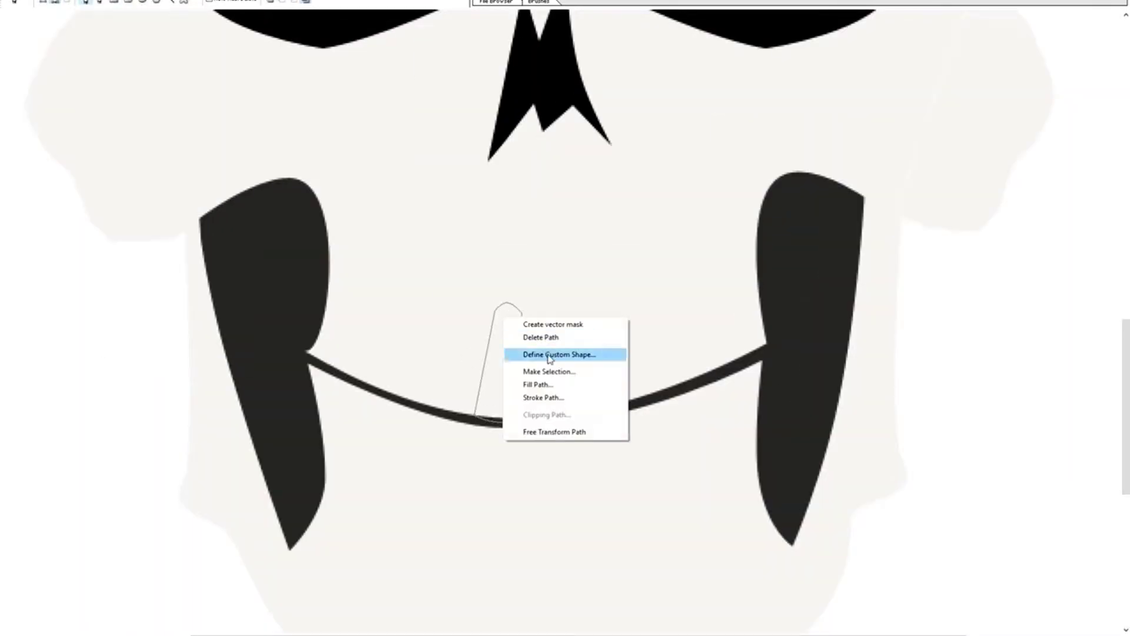
pyautogui.click(530, 371)
pyautogui.press('Return')
pyautogui.press('g')
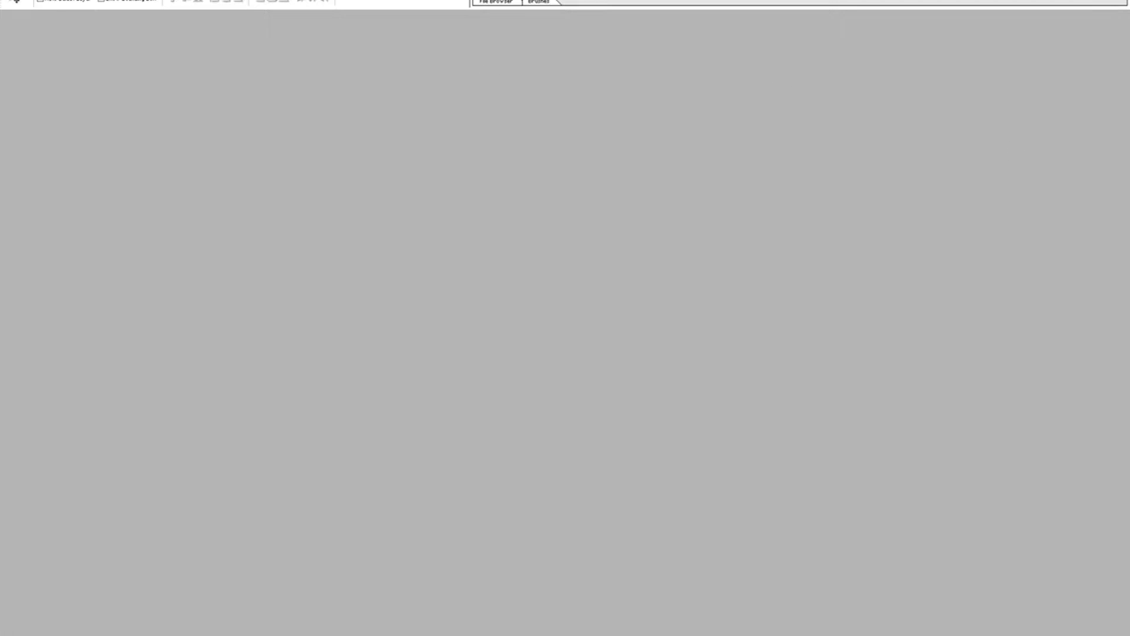
pyautogui.doubleClick(242, 75)
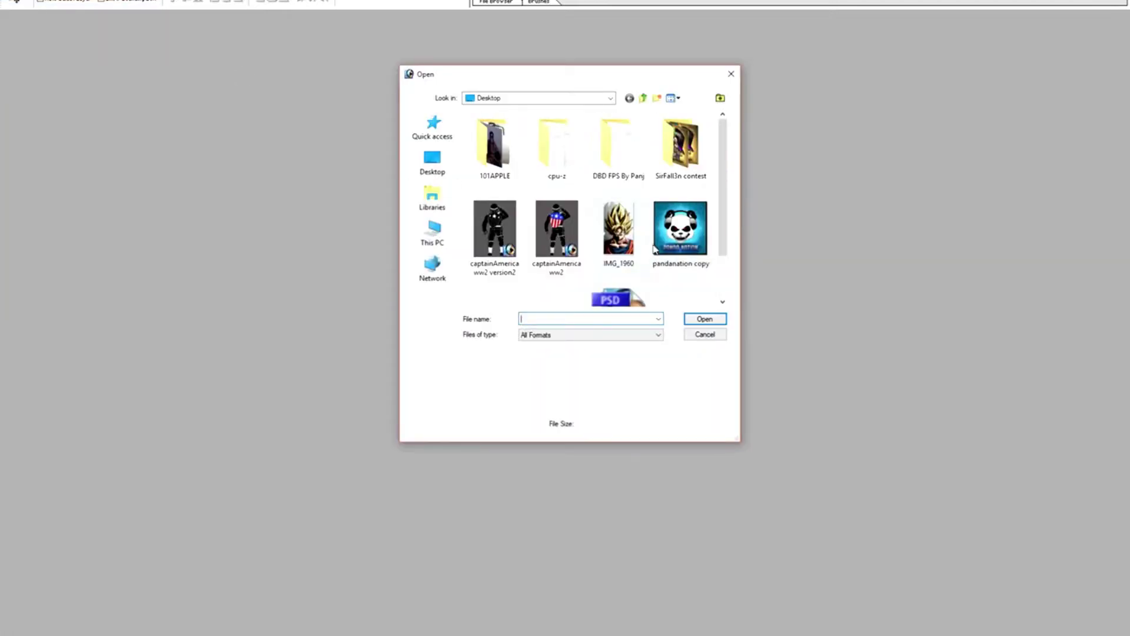
pyautogui.scroll(-2, 675, 239)
pyautogui.doubleClick(619, 259)
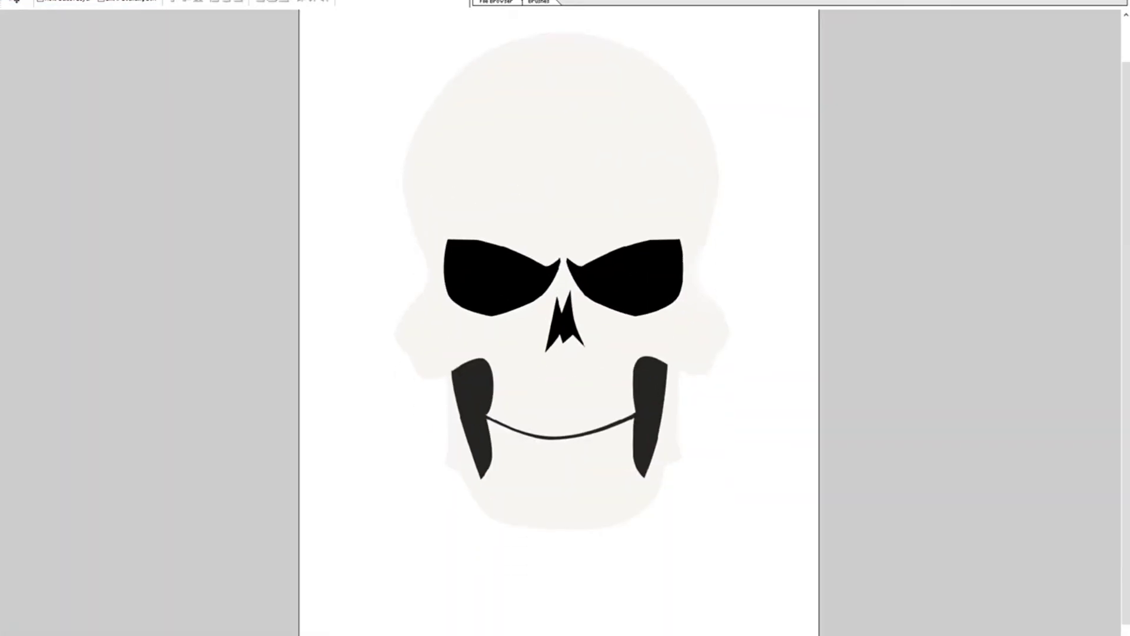
pyautogui.press('z')
pyautogui.click(588, 381)
# Zoom back out to the full skull and dismiss the new layer options
pyautogui.rightClick(677, 411)
pyautogui.click(689, 461)
pyautogui.rightClick(651, 461)
pyautogui.click(699, 525)
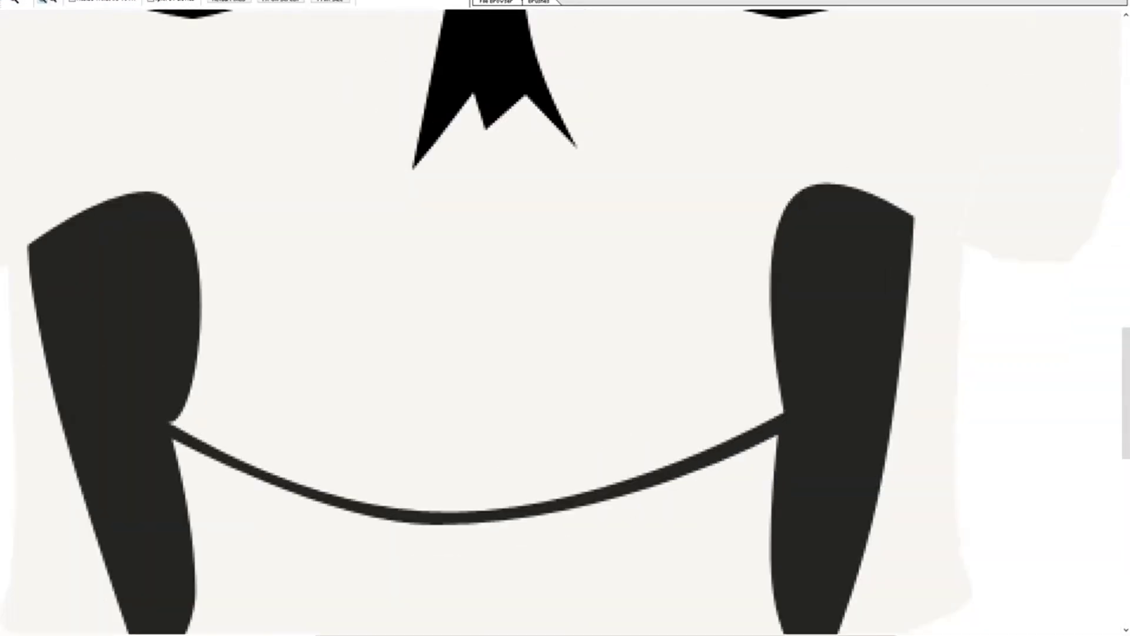
pyautogui.click(100, 0)
pyautogui.press('Escape')
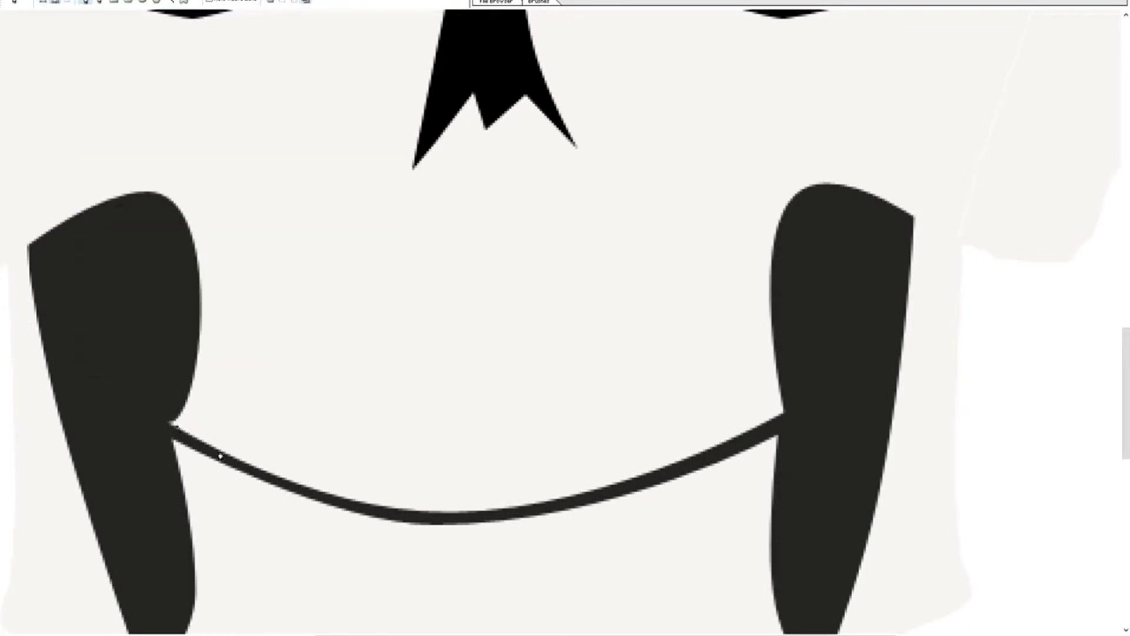
# Trace a scalloped upper-teeth outline along the mouth and turn it into a selection
pyautogui.moveTo(303, 491); pyautogui.dragTo(373, 394)
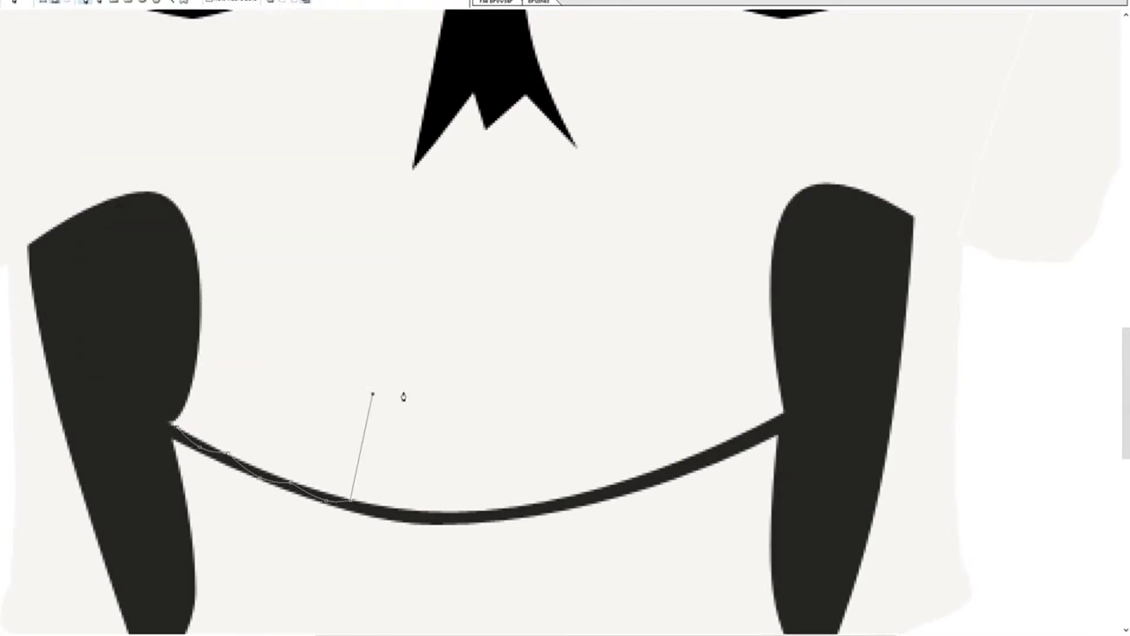
pyautogui.moveTo(418, 517); pyautogui.dragTo(688, 465)
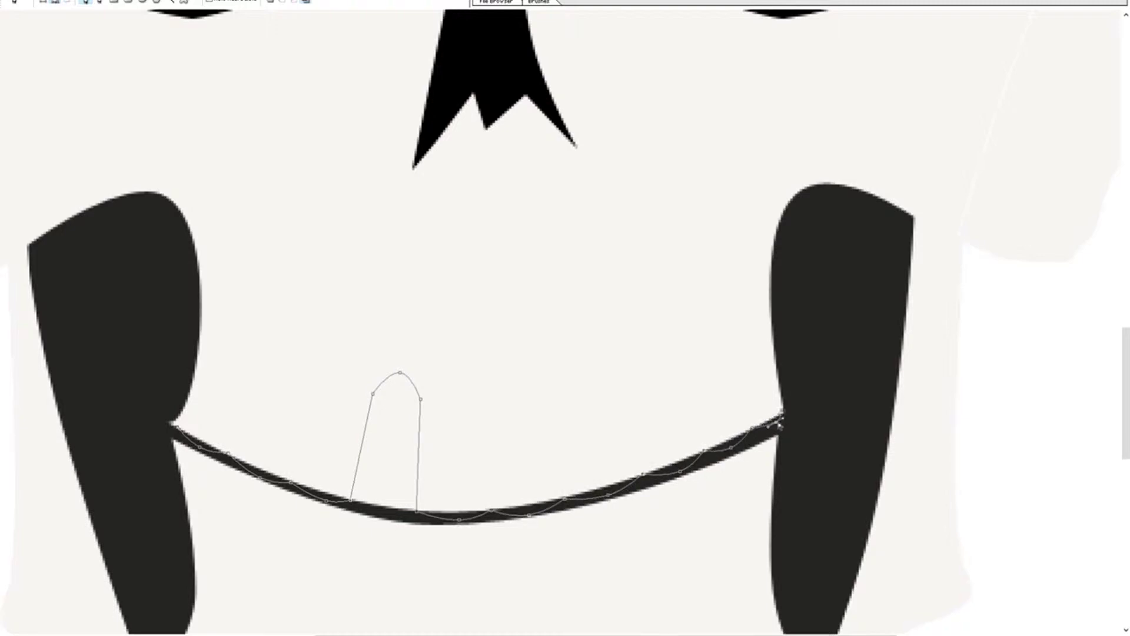
pyautogui.moveTo(751, 341)
pyautogui.mouseDown()
pyautogui.moveTo(496, 394)
pyautogui.moveTo(459, 360)
pyautogui.mouseUp()
pyautogui.rightClick(425, 399)
pyautogui.click(473, 406)
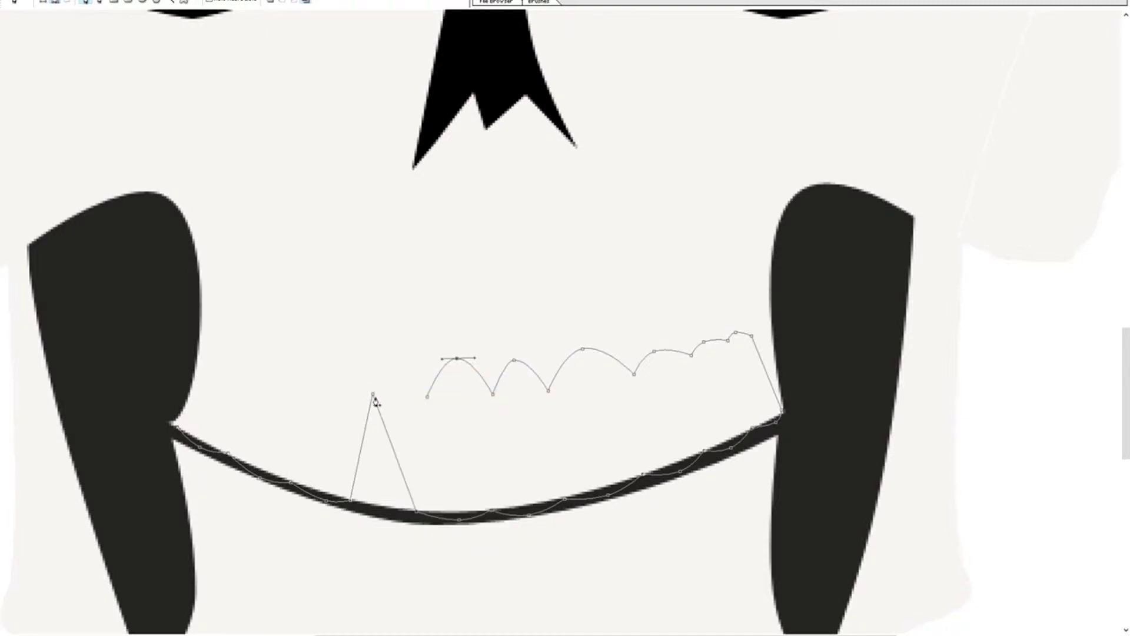
pyautogui.moveTo(392, 398); pyautogui.dragTo(246, 366)
pyautogui.rightClick(212, 384)
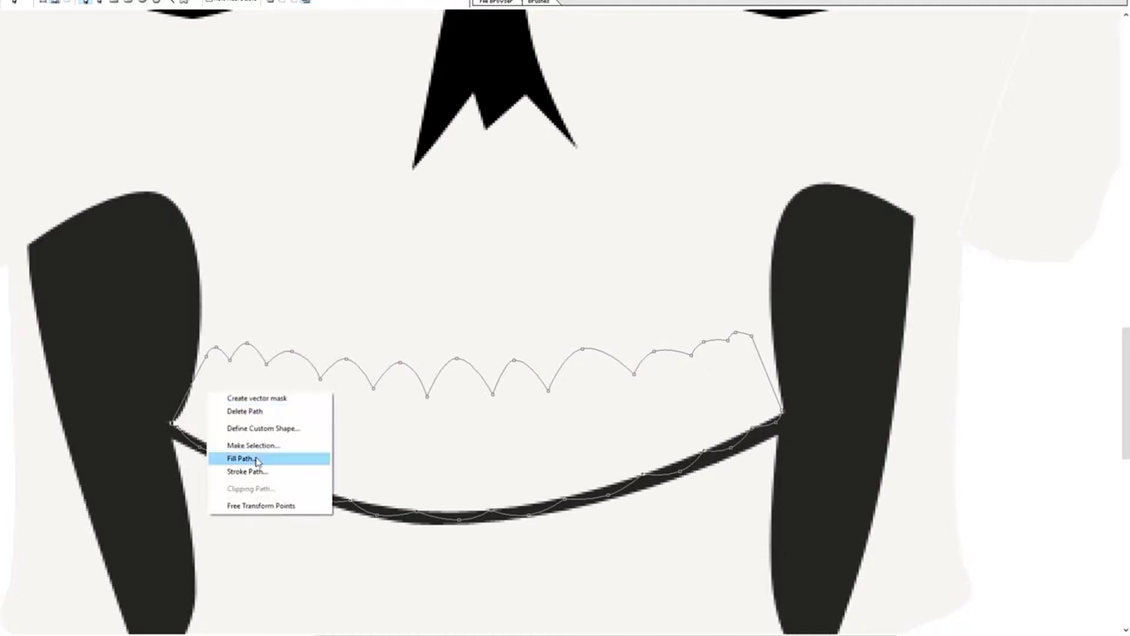
pyautogui.click(259, 459)
# Fill the teeth selection with white, deselect it and save the file
pyautogui.click(1086, 48)
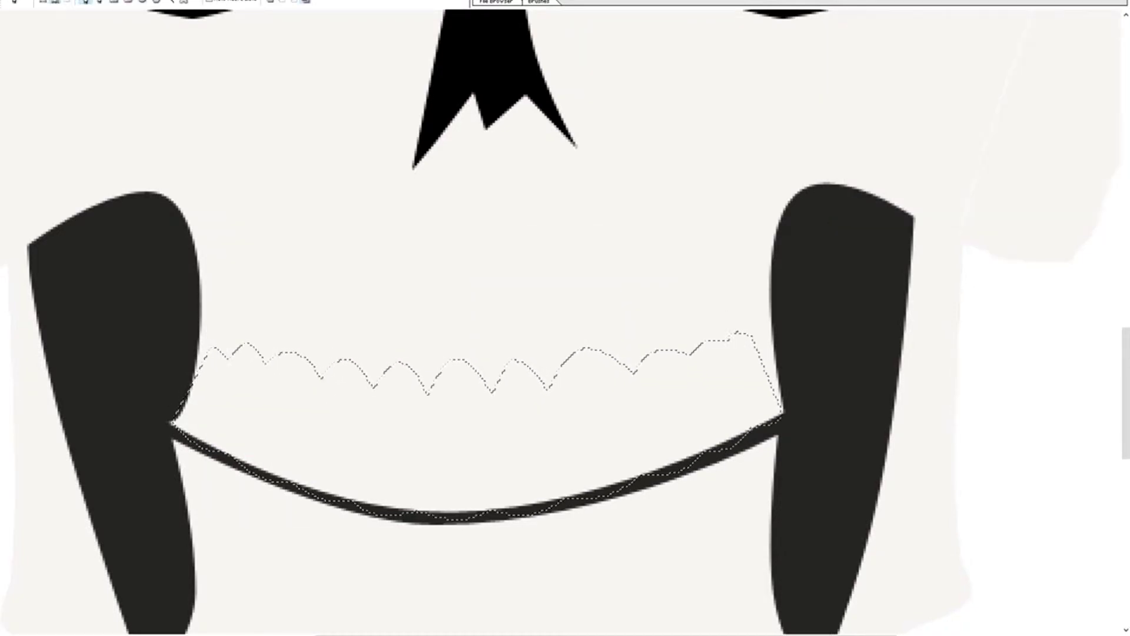
pyautogui.press('g')
pyautogui.click(630, 390)
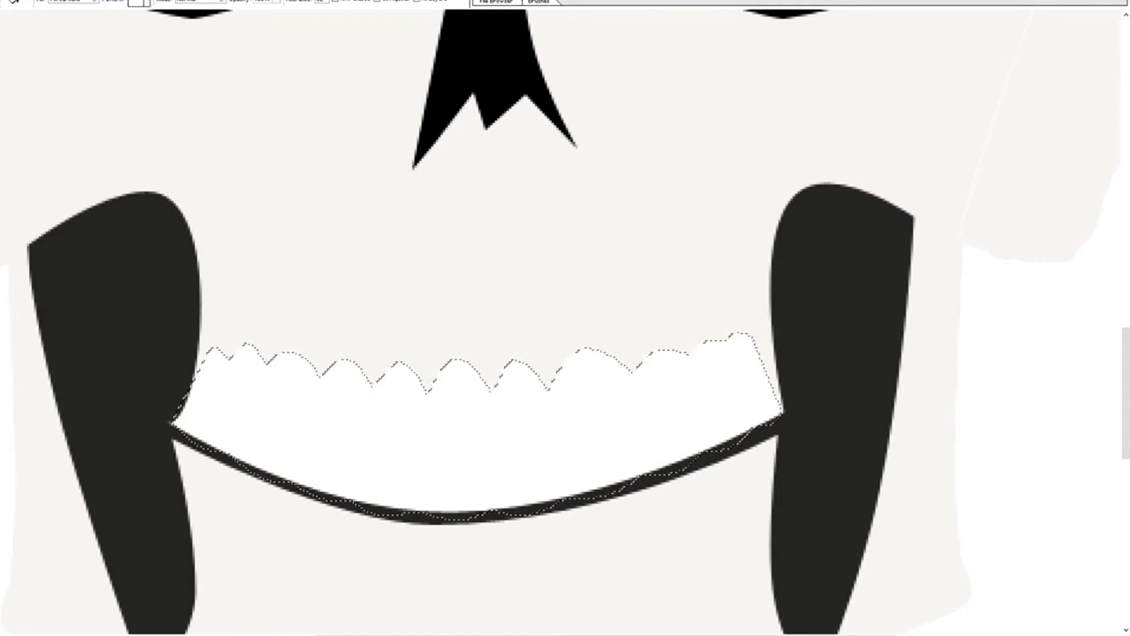
pyautogui.hotkey('ctrl', 'd')
pyautogui.click(21, 1)
pyautogui.click(54, 78)
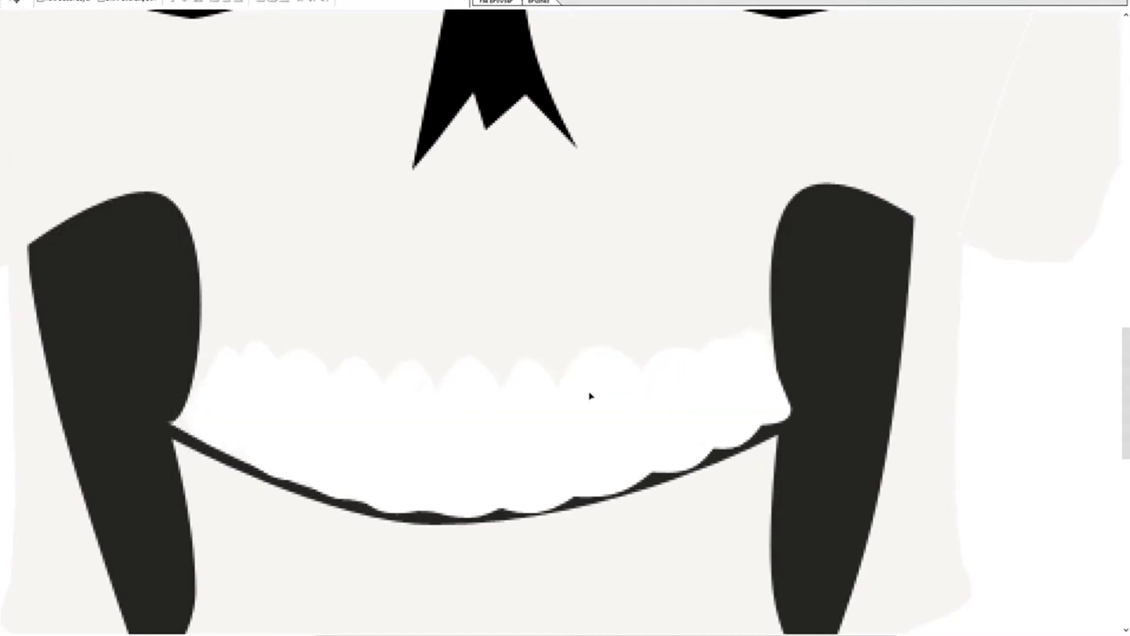
pyautogui.click(101, 1)
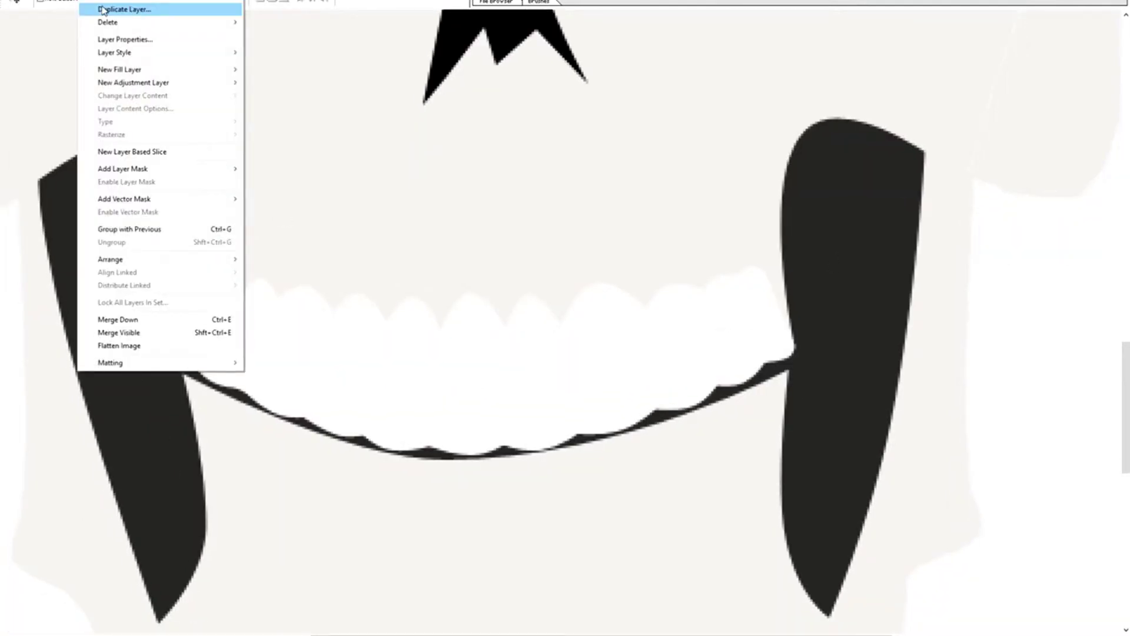
# Duplicate the upper teeth, flip and distort the copy, then discard that attempt
pyautogui.click(102, 9)
pyautogui.press('Return')
pyautogui.click(44, 1)
pyautogui.click(285, 362)
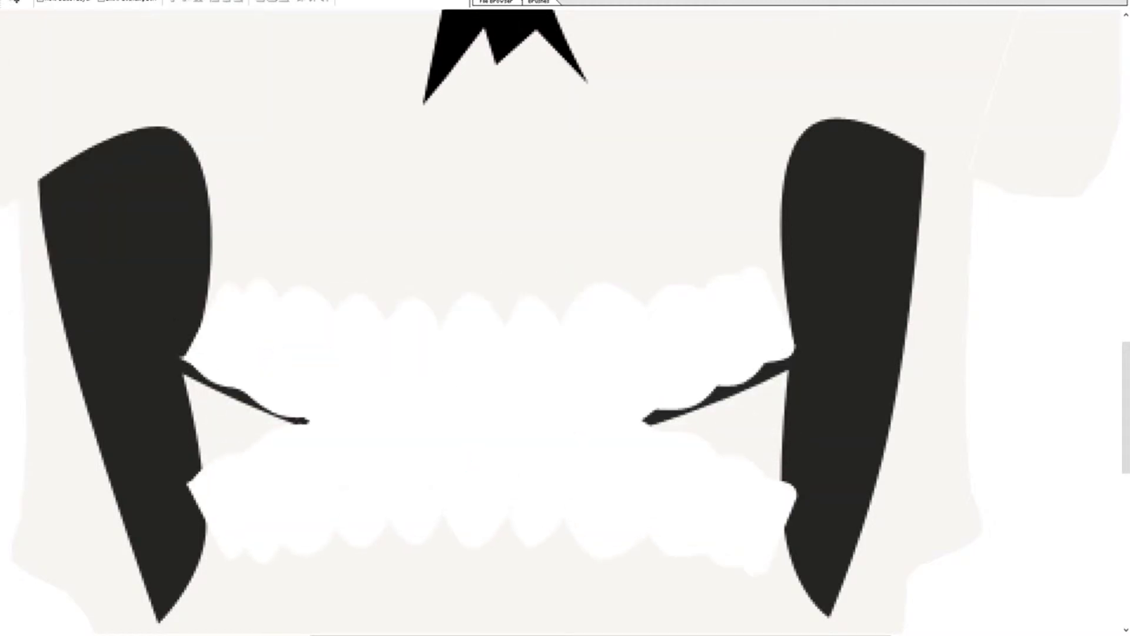
pyautogui.hotkey('ctrl', 't')
pyautogui.moveTo(795, 384); pyautogui.dragTo(799, 496)
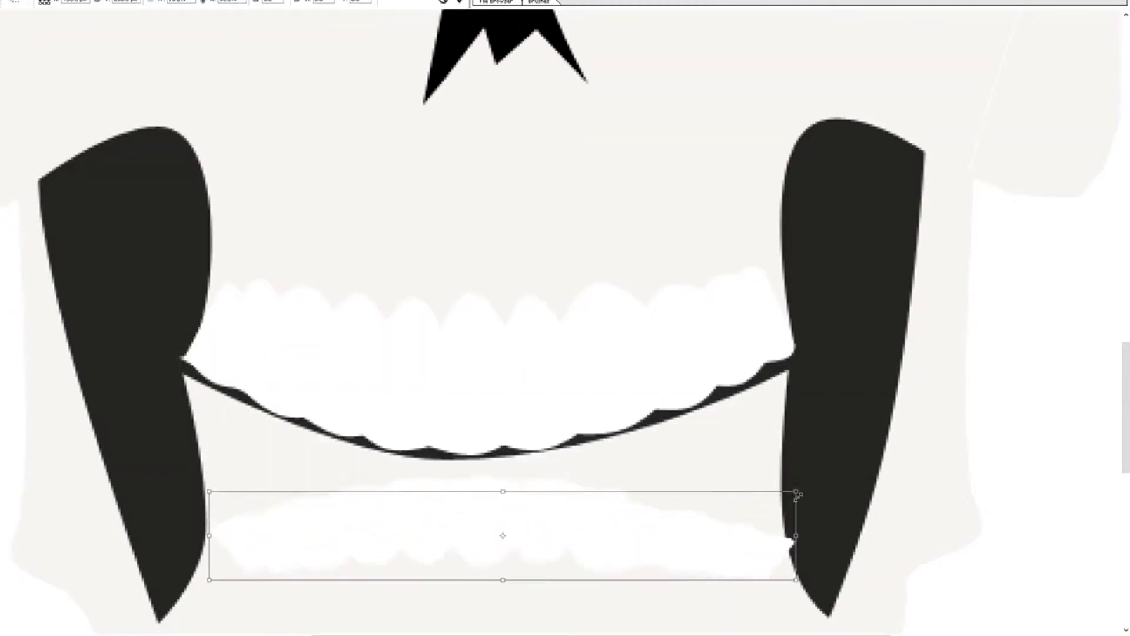
pyautogui.click(44, 2)
pyautogui.click(253, 265)
pyautogui.moveTo(253, 412)
pyautogui.mouseDown()
pyautogui.moveTo(258, 465)
pyautogui.moveTo(298, 442)
pyautogui.mouseUp()
pyautogui.moveTo(782, 400)
pyautogui.mouseDown()
pyautogui.moveTo(1110, 463)
pyautogui.moveTo(1001, 321)
pyautogui.mouseUp()
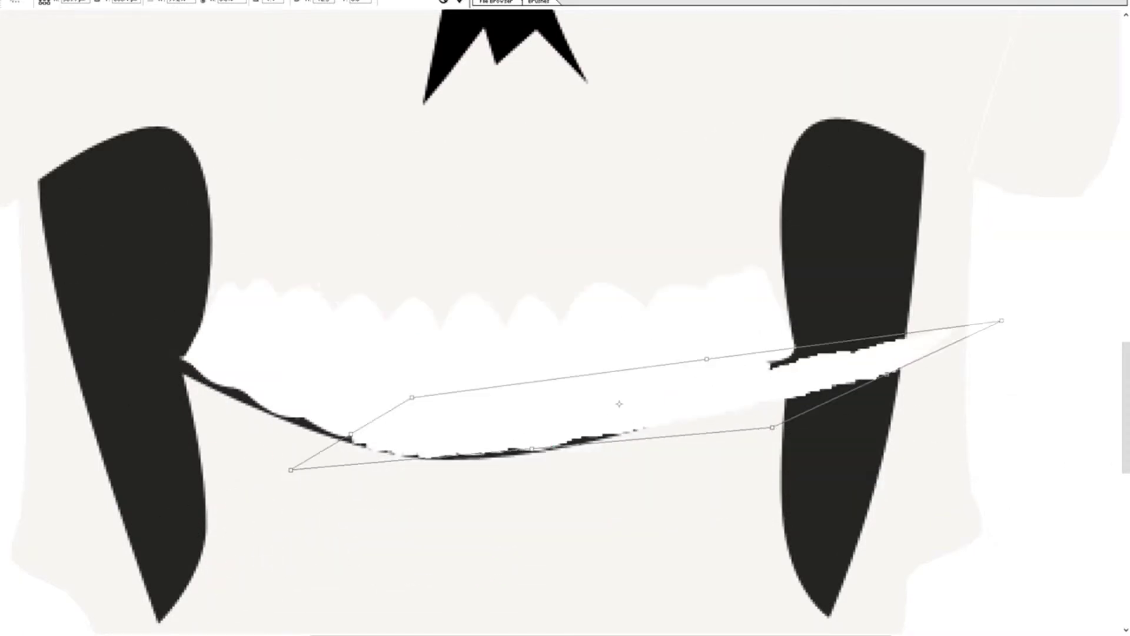
pyautogui.click(533, 225)
# Add a new layer and start the lower teeth path from the left cheek
pyautogui.click(18, 0)
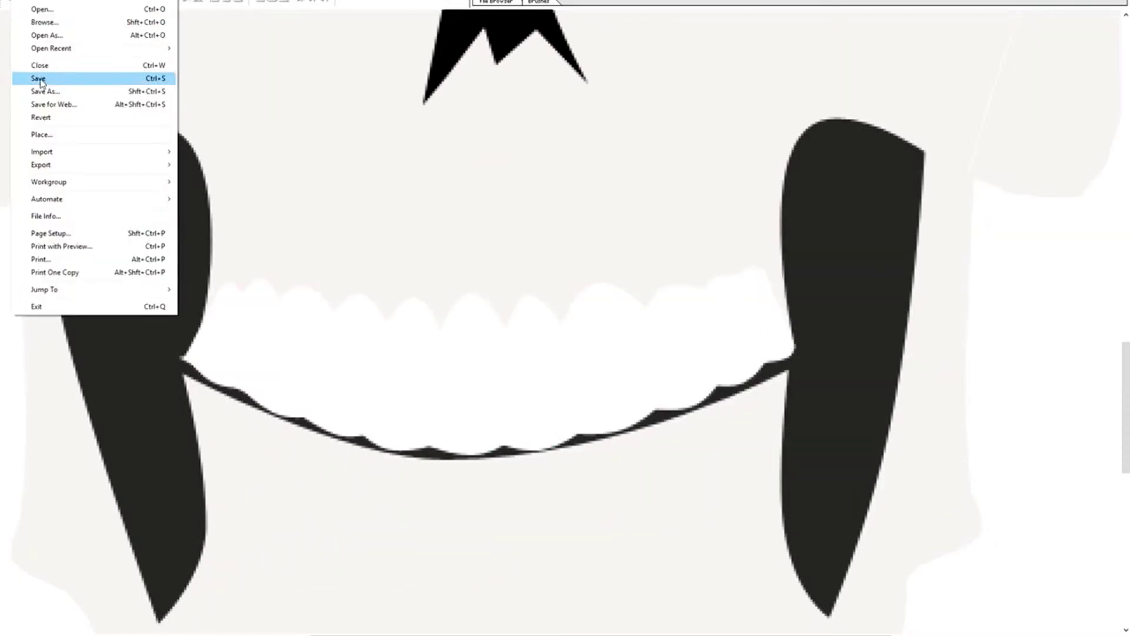
pyautogui.click(283, 52)
pyautogui.press('p')
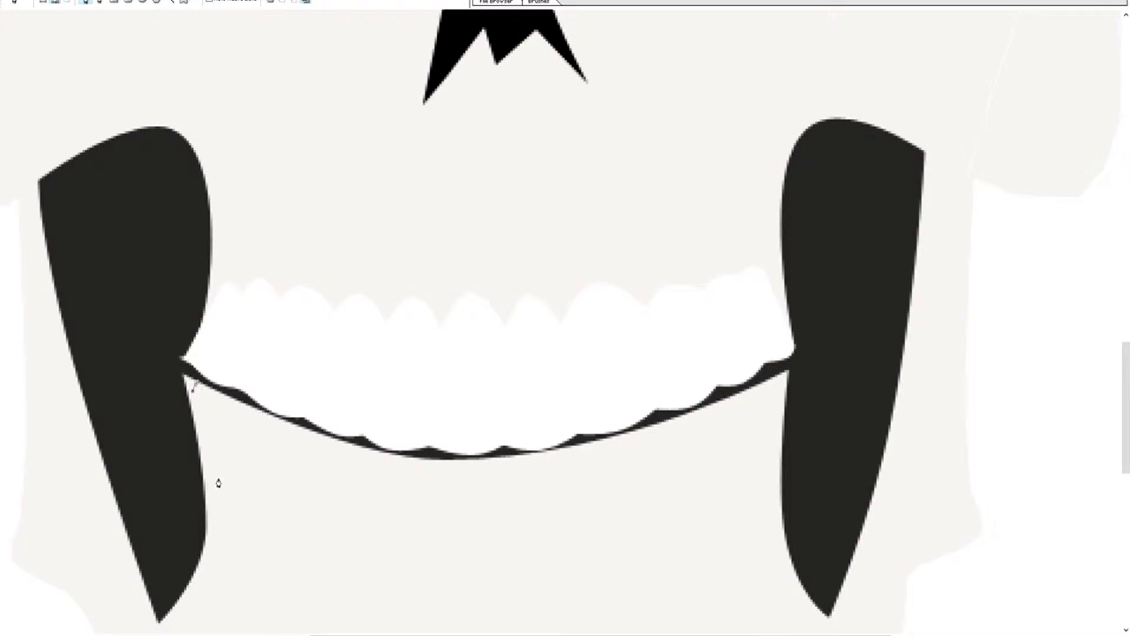
pyautogui.click(216, 496)
pyautogui.click(236, 509)
pyautogui.click(286, 534)
pyautogui.click(318, 533)
# Continue the scalloped bottom edge of the lower teeth up to the right cheek hole
pyautogui.moveTo(348, 560); pyautogui.dragTo(425, 570)
pyautogui.click(435, 548)
pyautogui.click(512, 572)
pyautogui.click(544, 552)
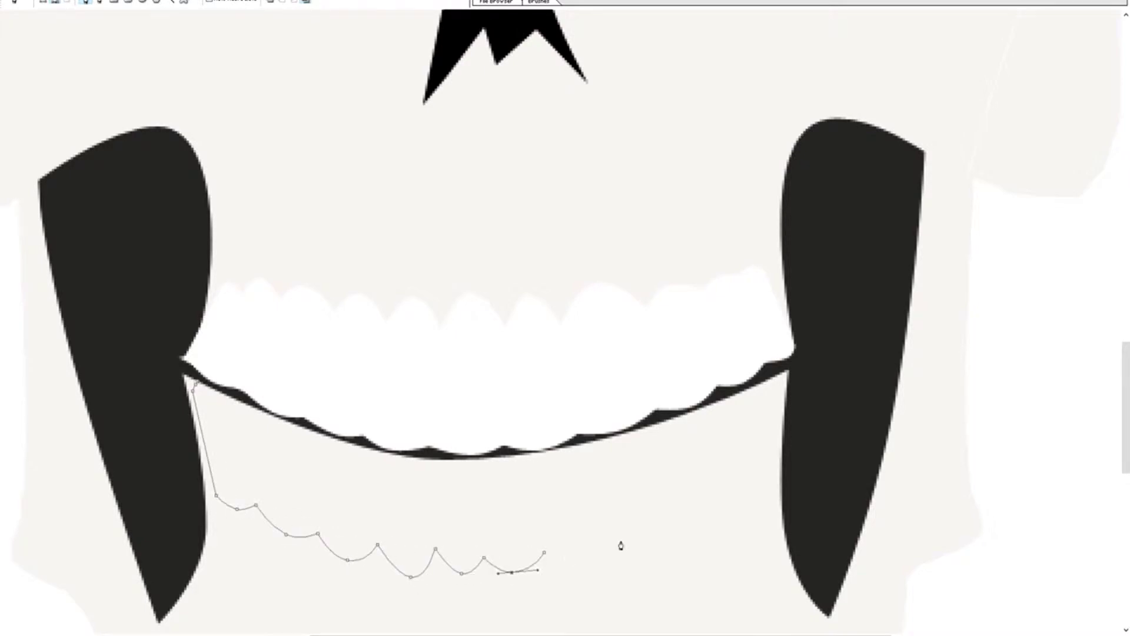
pyautogui.click(589, 567)
pyautogui.click(621, 540)
pyautogui.click(683, 510)
pyautogui.moveTo(704, 495); pyautogui.dragTo(711, 502)
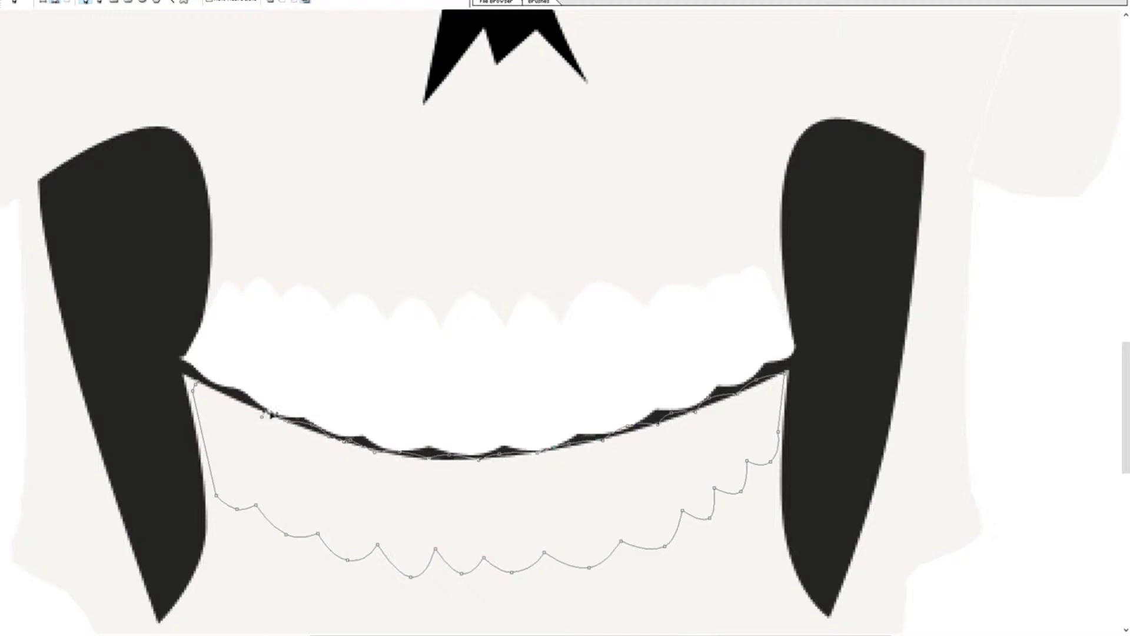
# Close the lower teeth path, make it a selection, fill it white and save
pyautogui.rightClick(234, 398)
pyautogui.click(276, 446)
pyautogui.press('Return')
pyautogui.click(649, 453)
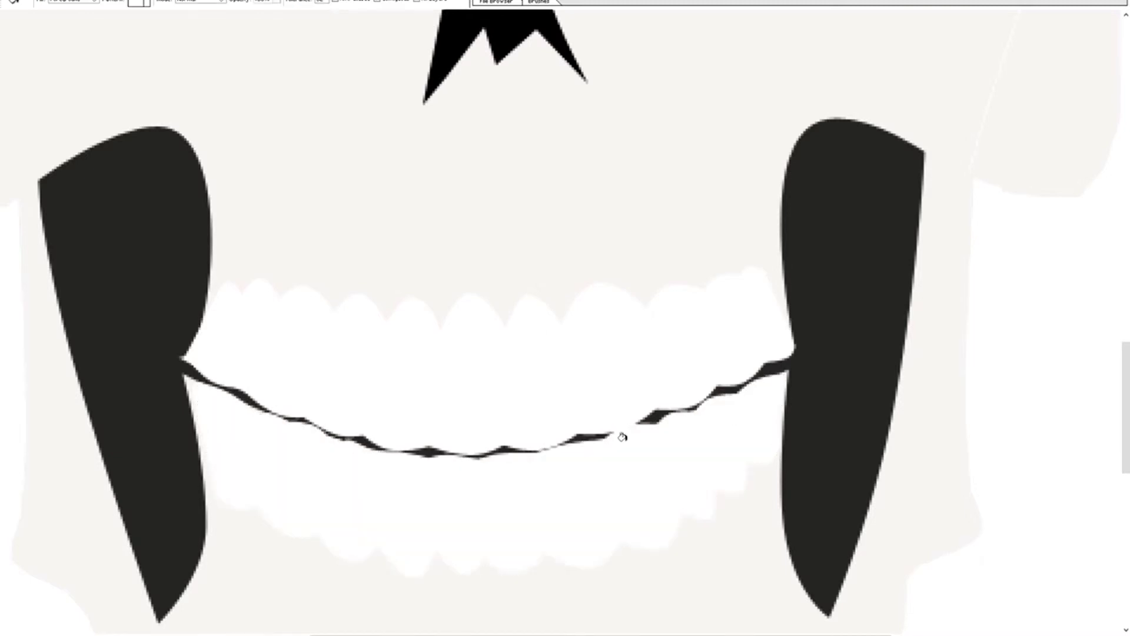
pyautogui.click(11, 1)
pyautogui.click(38, 78)
# Apply a black Stroke layer style outlining both rows of teeth
pyautogui.click(89, 1)
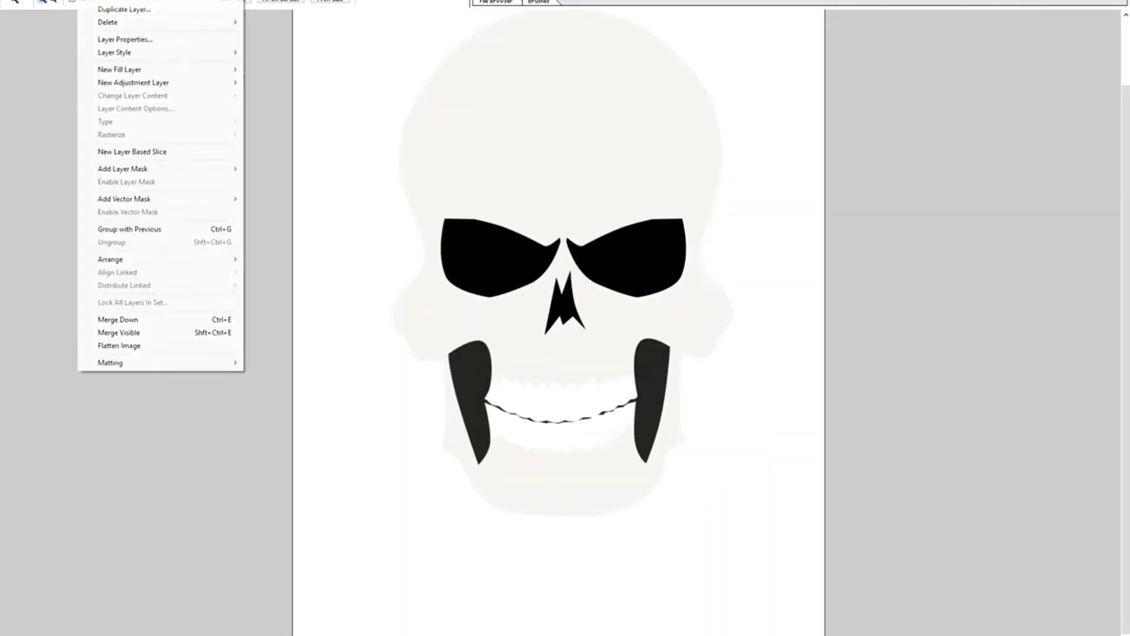
pyautogui.click(330, 229)
pyautogui.click(879, 375)
pyautogui.press('Return')
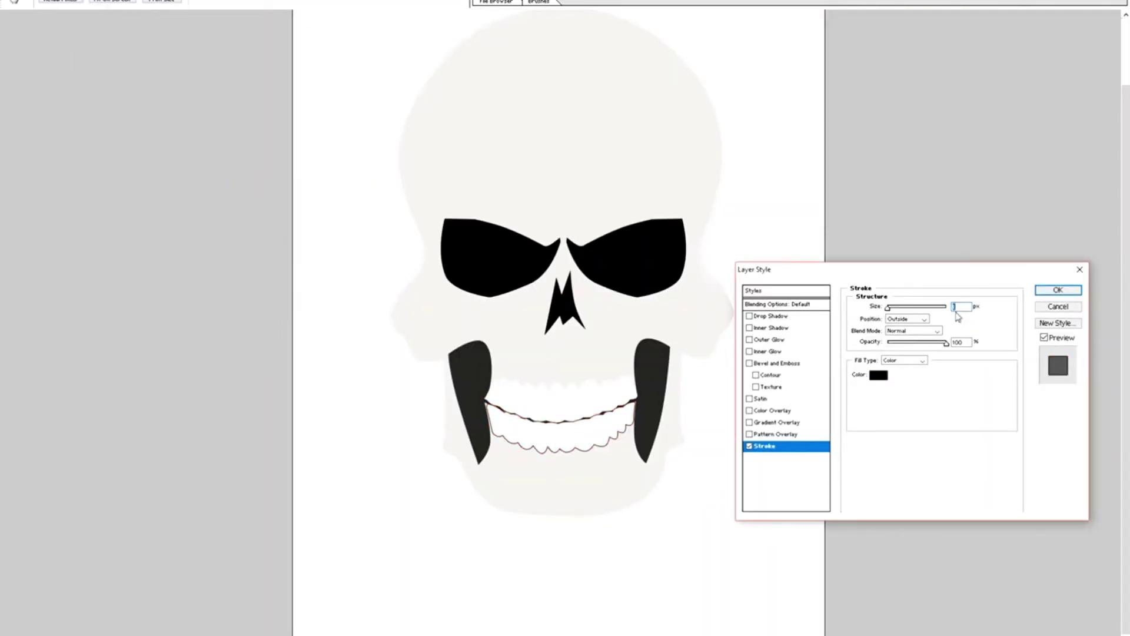
pyautogui.click(1058, 290)
pyautogui.rightClick(555, 396)
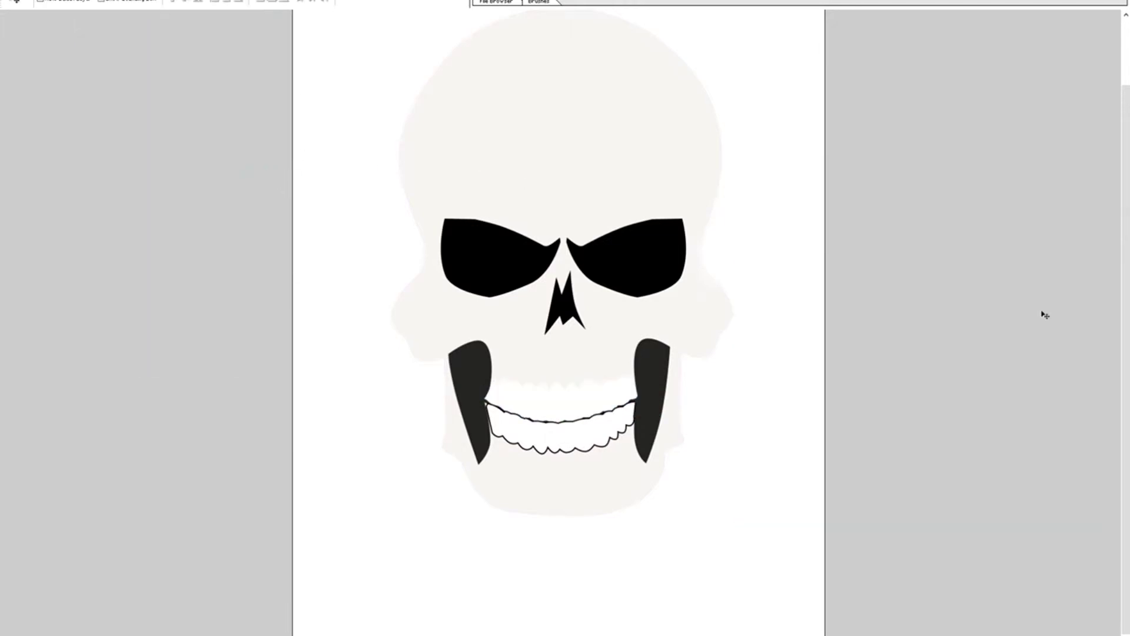
pyautogui.press('Return')
pyautogui.click(1060, 291)
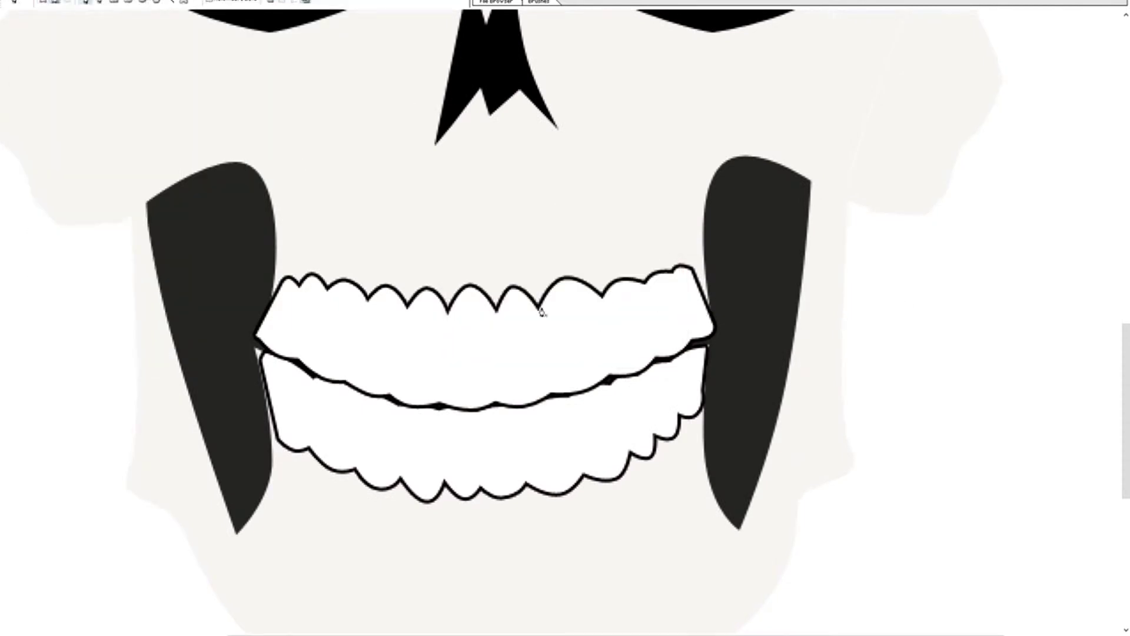
# Stroke black divider lines between the right and middle upper teeth with the Pen tool
pyautogui.press('Escape')
pyautogui.press('p')
pyautogui.rightClick(686, 318)
pyautogui.click(733, 411)
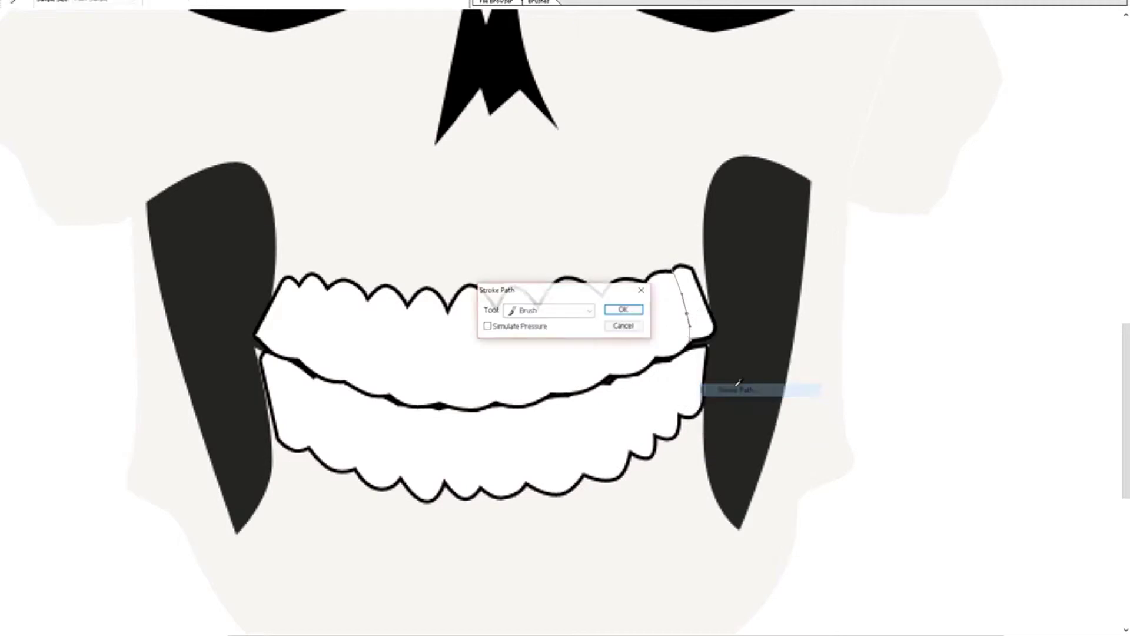
pyautogui.press('Return')
pyautogui.rightClick(686, 317)
pyautogui.click(733, 409)
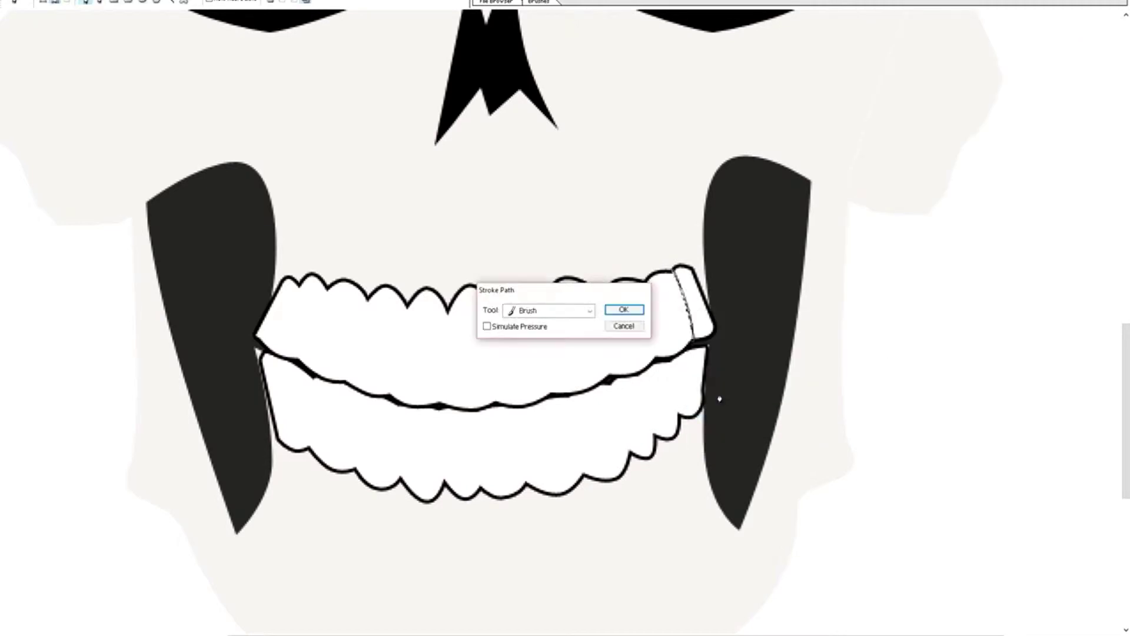
pyautogui.press('Return')
pyautogui.rightClick(654, 318)
pyautogui.click(701, 410)
pyautogui.press('Return')
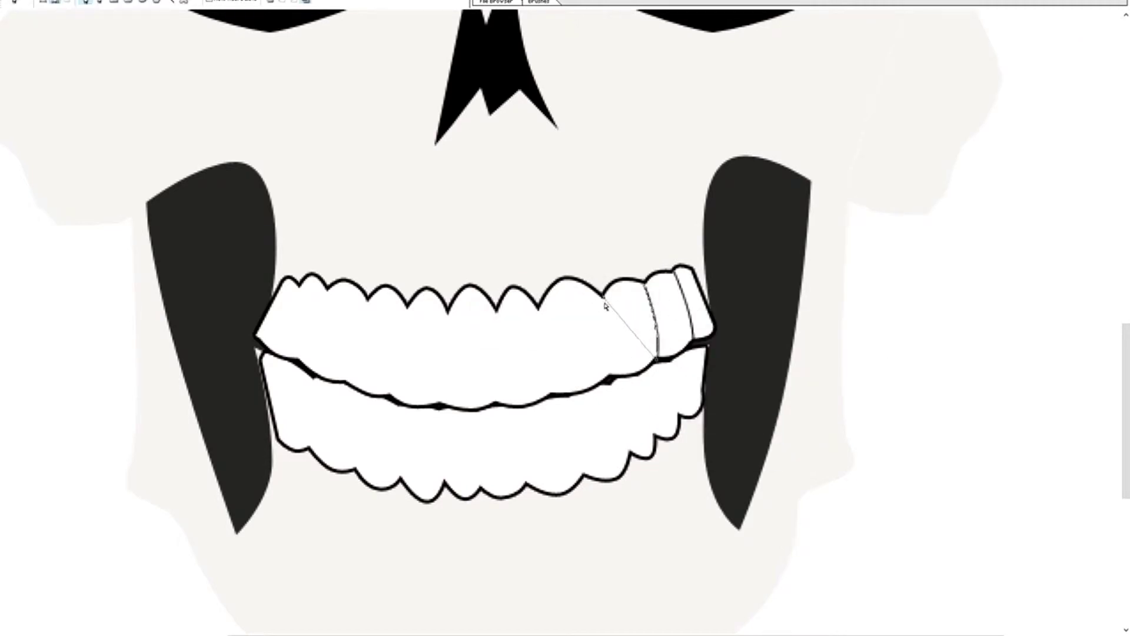
pyautogui.rightClick(609, 376)
pyautogui.click(657, 469)
pyautogui.press('Return')
pyautogui.click(550, 396)
pyautogui.rightClick(589, 338)
pyautogui.click(636, 430)
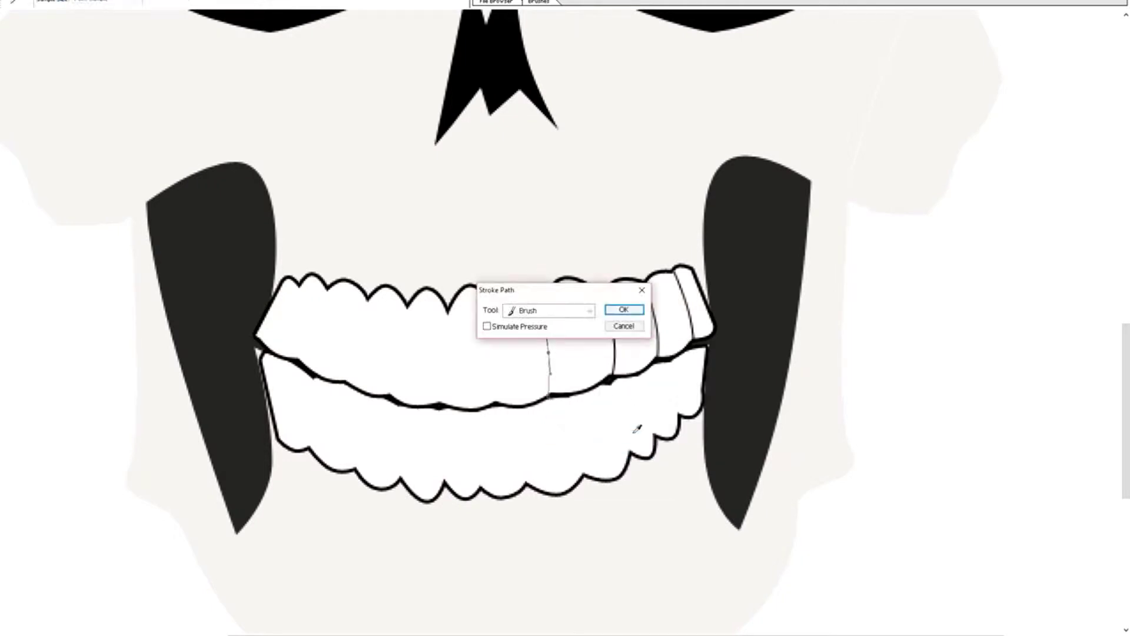
pyautogui.press('Return')
pyautogui.rightClick(497, 386)
pyautogui.click(541, 478)
pyautogui.press('Return')
# Stroke black divider lines between the left upper teeth
pyautogui.click(440, 405)
pyautogui.rightClick(444, 355)
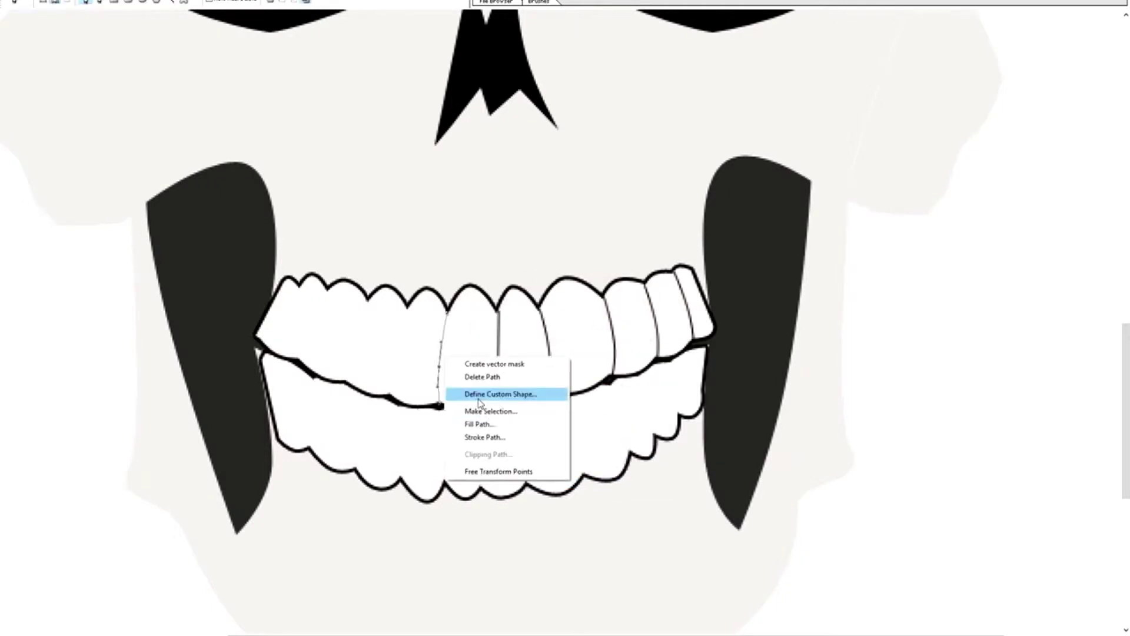
pyautogui.click(485, 437)
pyautogui.press('Return')
pyautogui.click(390, 395)
pyautogui.rightClick(404, 351)
pyautogui.click(446, 430)
pyautogui.press('Return')
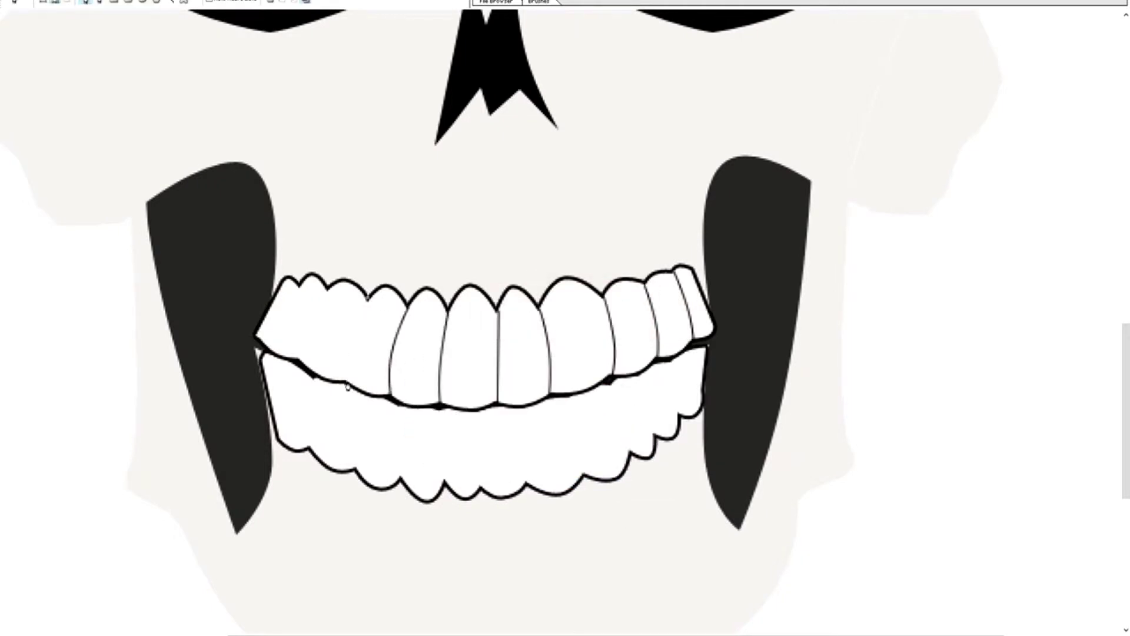
pyautogui.rightClick(353, 354)
pyautogui.click(394, 432)
pyautogui.press('Return')
pyautogui.rightClick(304, 336)
pyautogui.click(345, 415)
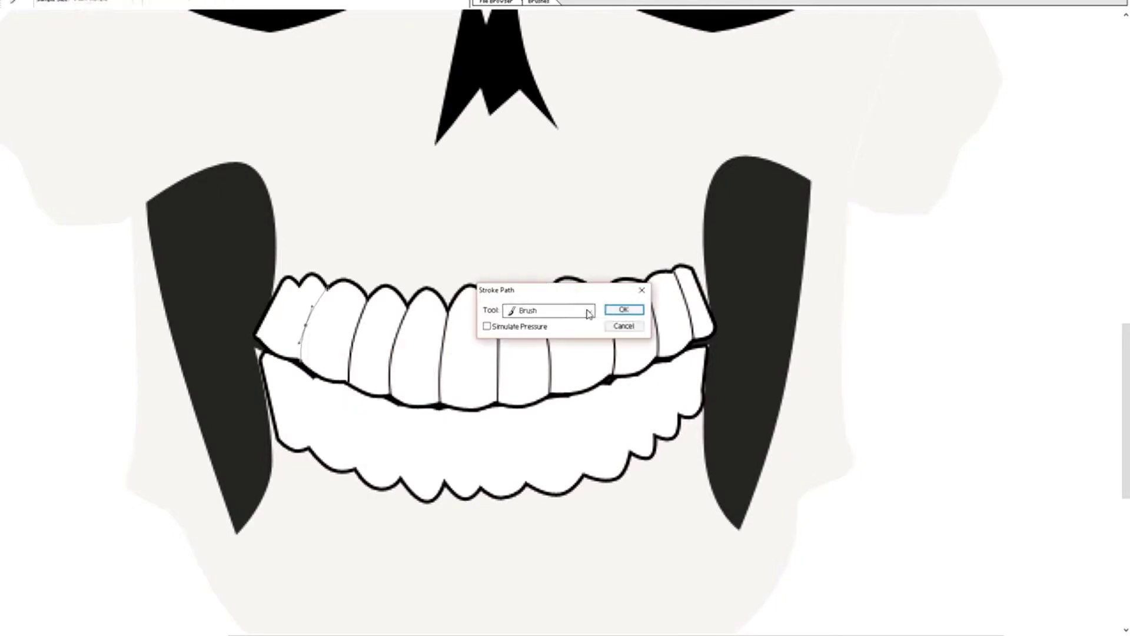
pyautogui.press('Return')
pyautogui.rightClick(288, 330)
pyautogui.click(329, 406)
pyautogui.press('Return')
# Stroke black divider lines between each lower tooth, working from left to right
pyautogui.click(12, 3)
pyautogui.click(53, 75)
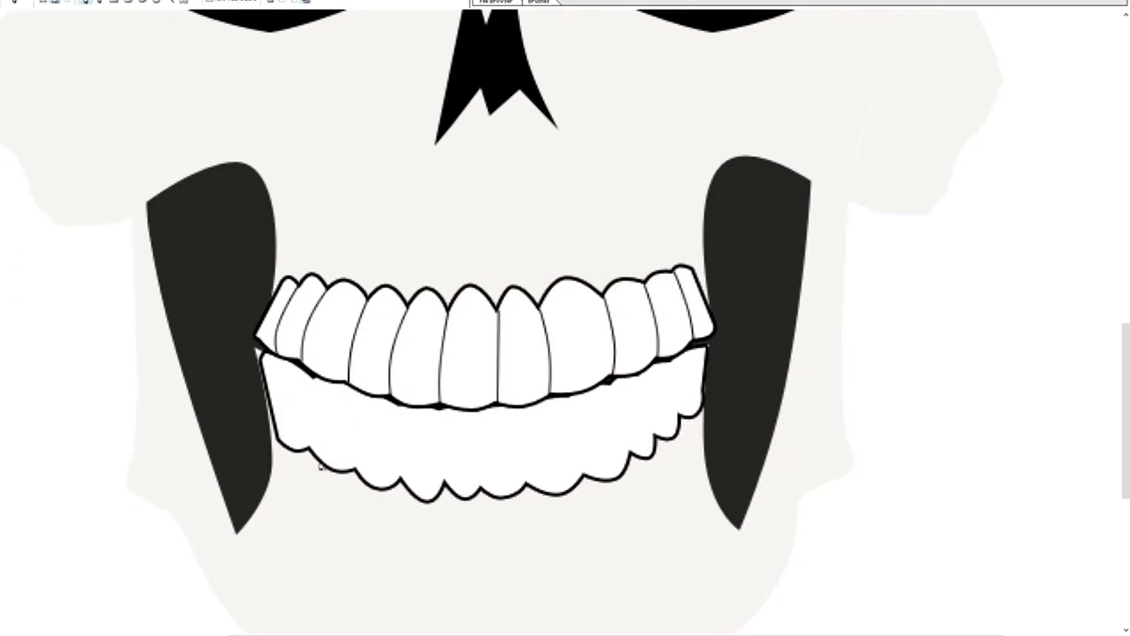
pyautogui.rightClick(291, 367)
pyautogui.click(345, 429)
pyautogui.press('Return')
pyautogui.rightClick(341, 425)
pyautogui.click(382, 506)
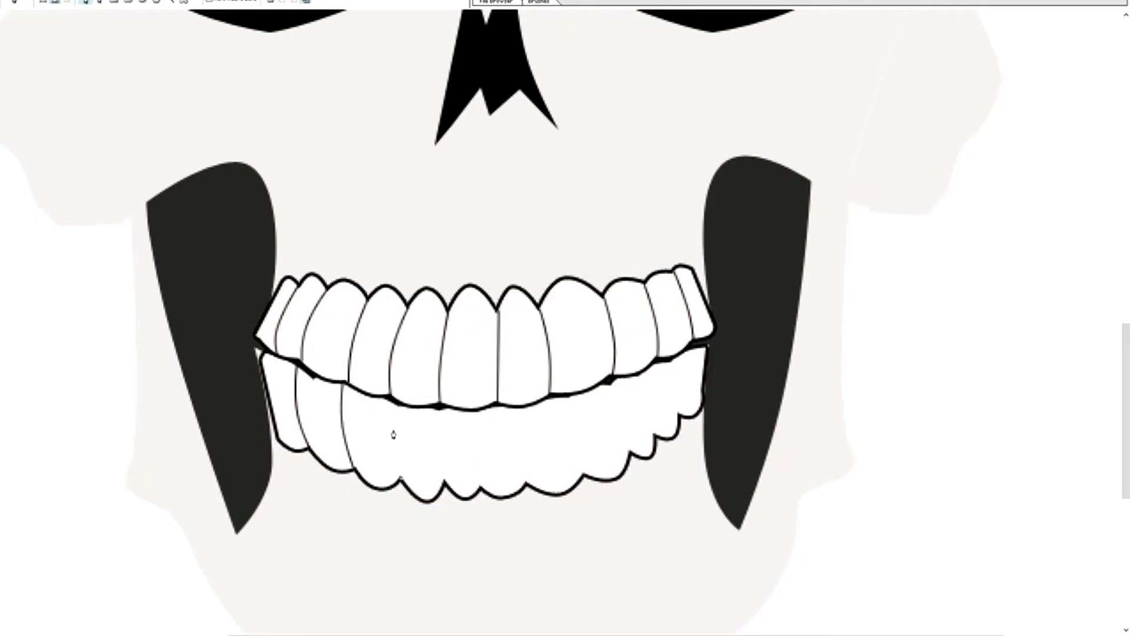
pyautogui.rightClick(391, 434)
pyautogui.click(423, 555)
pyautogui.press('Return')
pyautogui.rightClick(441, 447)
pyautogui.rightClick(490, 415)
pyautogui.click(522, 535)
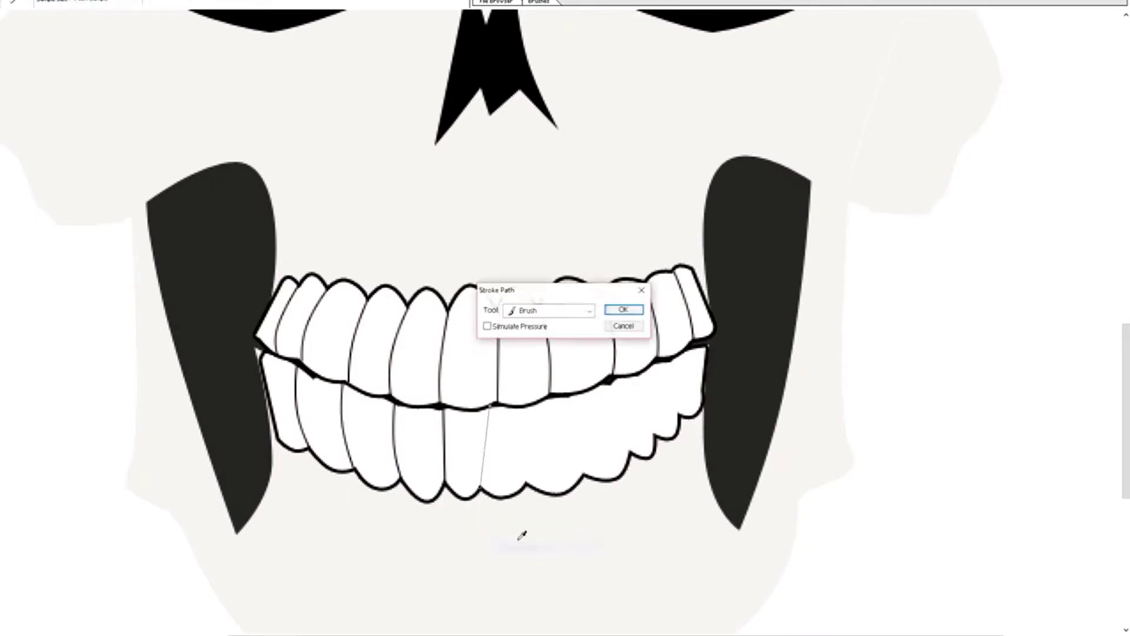
pyautogui.press('Return')
pyautogui.rightClick(541, 440)
pyautogui.click(580, 480)
pyautogui.press('Return')
pyautogui.rightClick(594, 423)
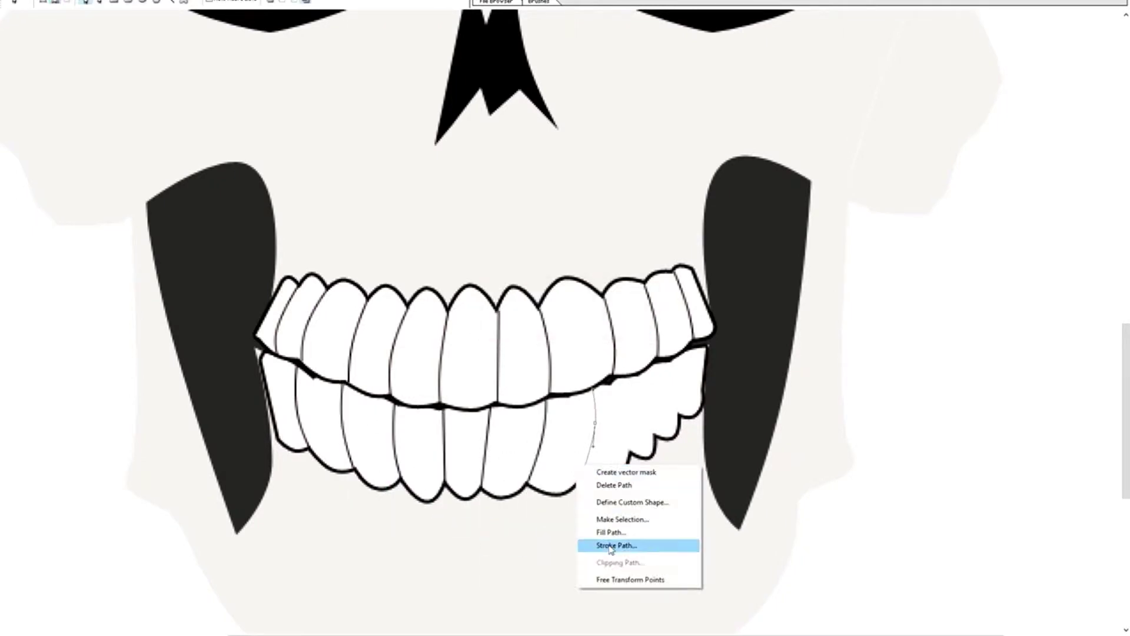
pyautogui.click(631, 542)
pyautogui.press('Return')
pyautogui.click(629, 455)
pyautogui.rightClick(633, 399)
pyautogui.click(668, 494)
pyautogui.press('Return')
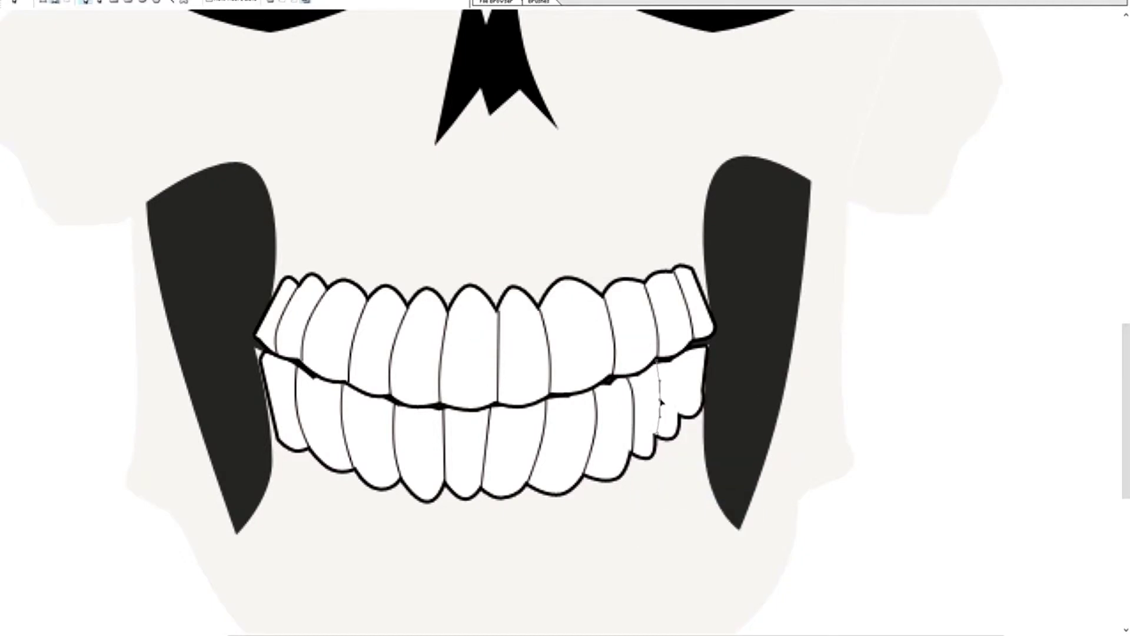
pyautogui.rightClick(684, 370)
pyautogui.click(720, 465)
pyautogui.press('Return')
pyautogui.click(18, 1)
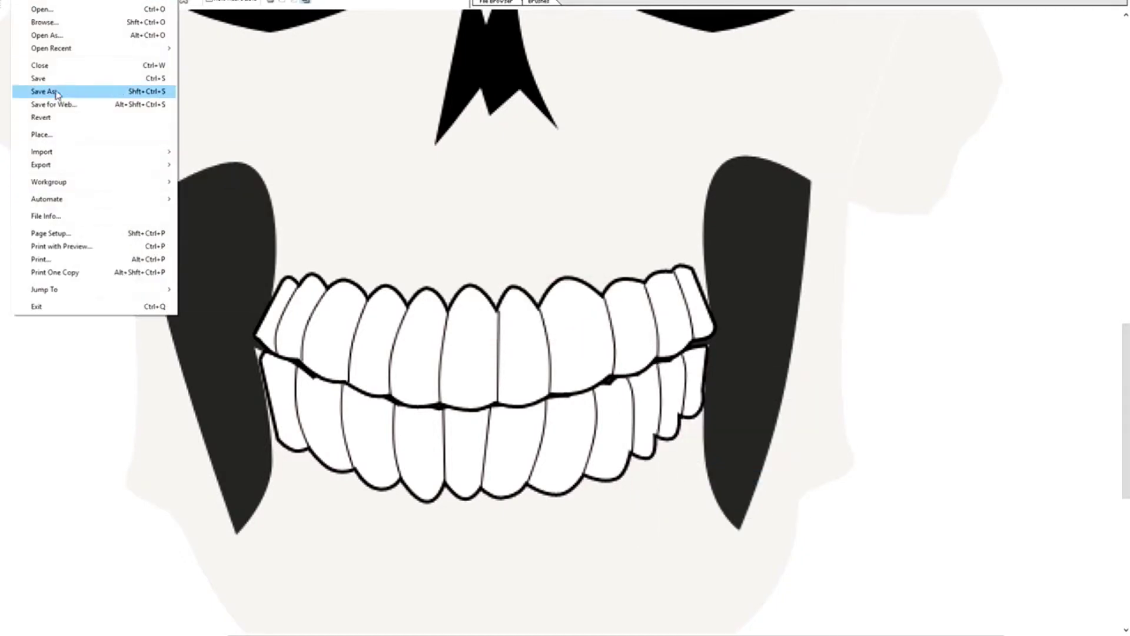
pyautogui.click(57, 92)
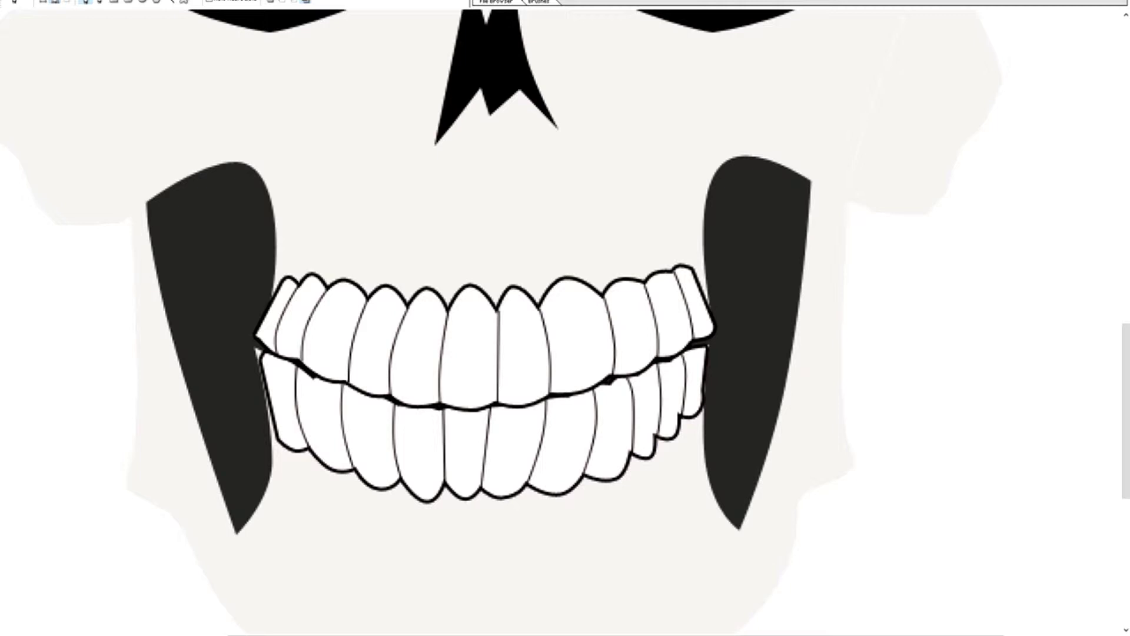
# Save a copy of the skull drawing as skull1 with Save As
pyautogui.click(9, 2)
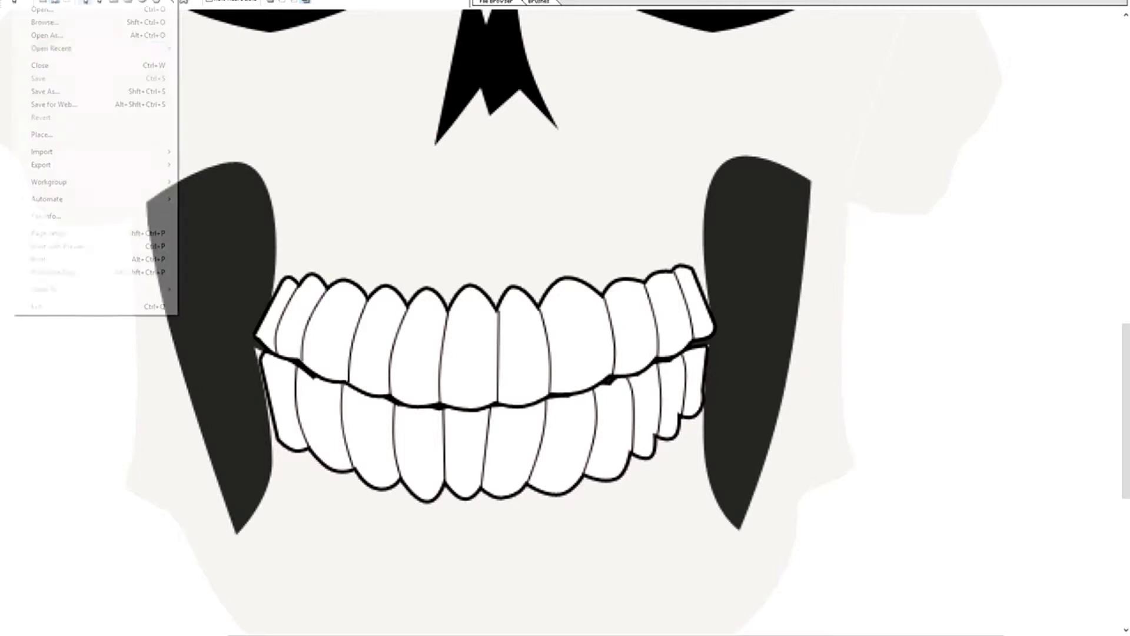
pyautogui.click(71, 96)
pyautogui.press('Return')
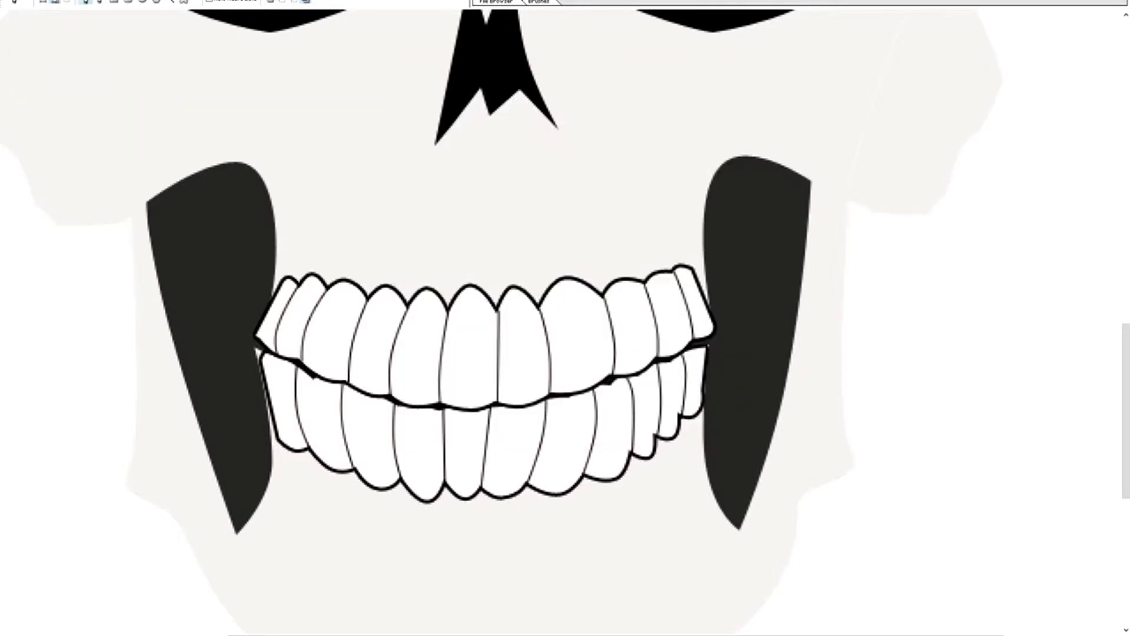
pyautogui.scroll(3, 529, 246)
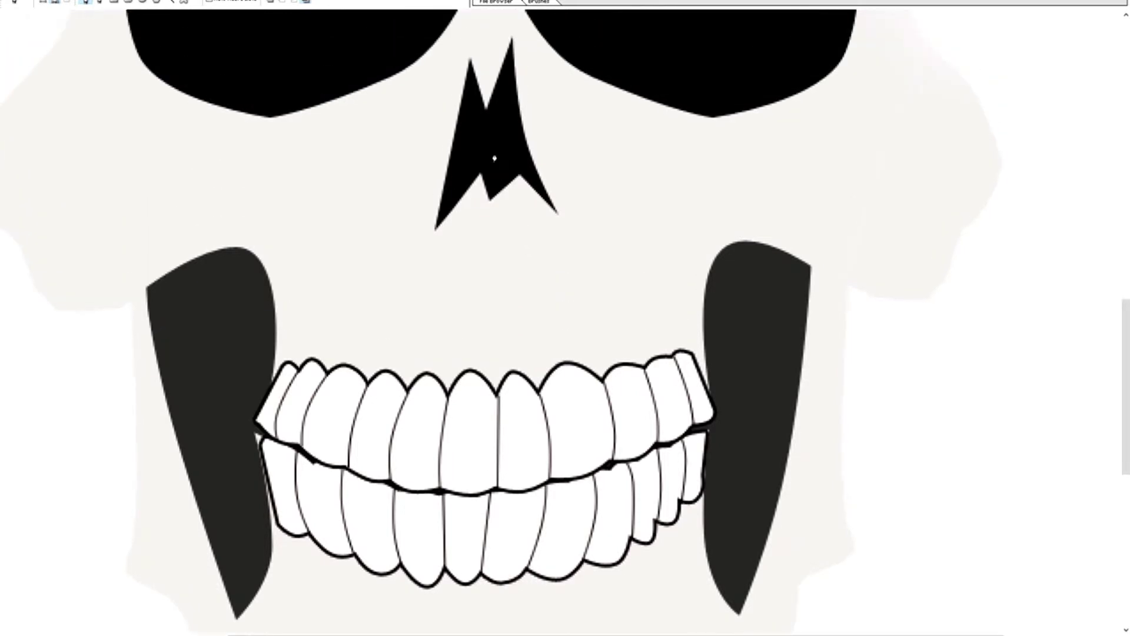
pyautogui.scroll(-1, 391, 142)
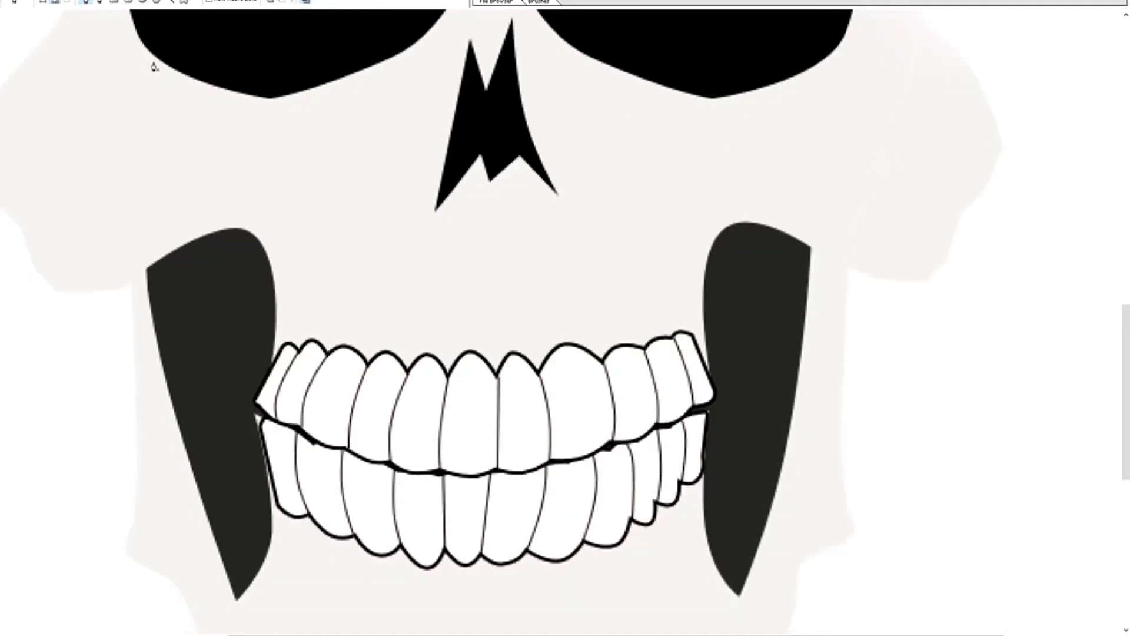
# Paint faint vertical Dodge streaks above the upper teeth at varying brush sizes
pyautogui.press('o')
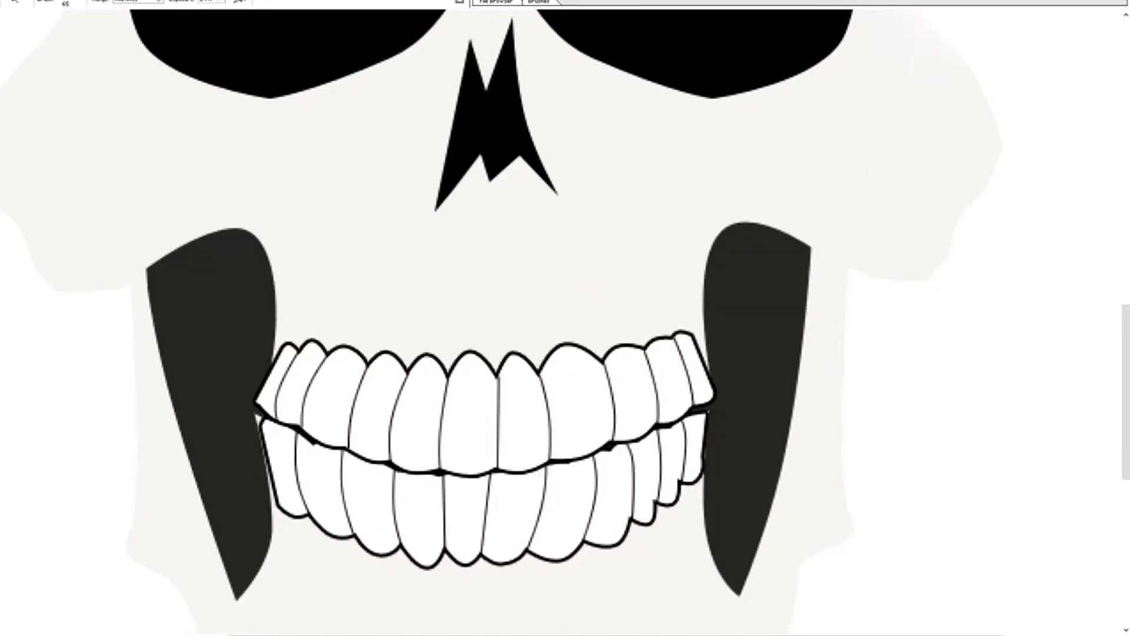
pyautogui.rightClick(435, 341)
pyautogui.moveTo(387, 321); pyautogui.dragTo(382, 346)
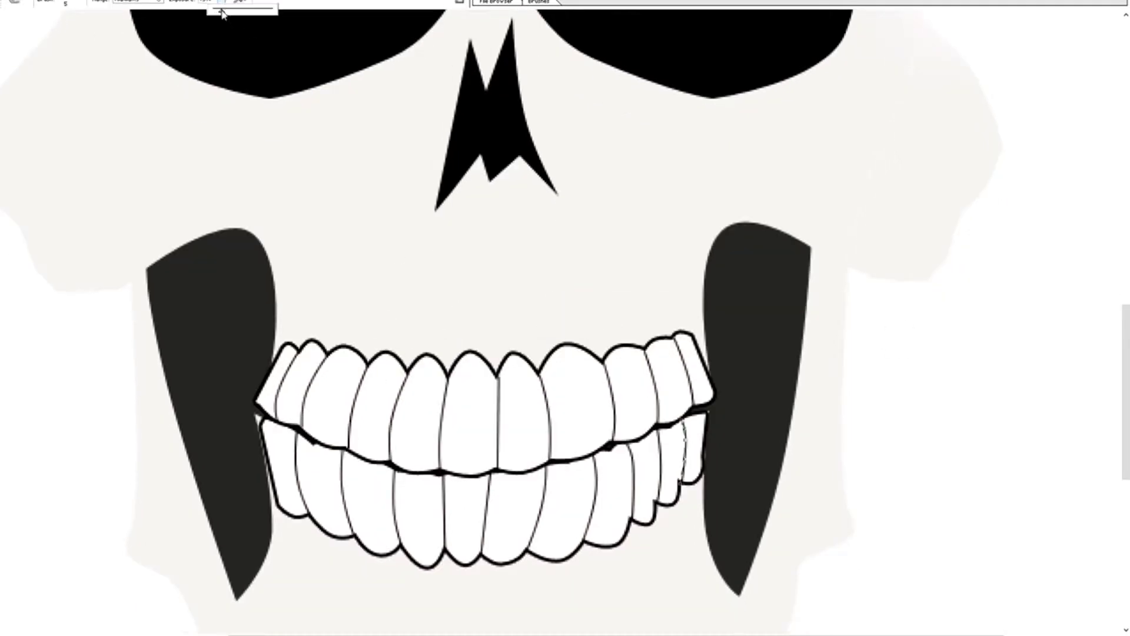
pyautogui.rightClick(349, 317)
pyautogui.moveTo(344, 308); pyautogui.dragTo(303, 339)
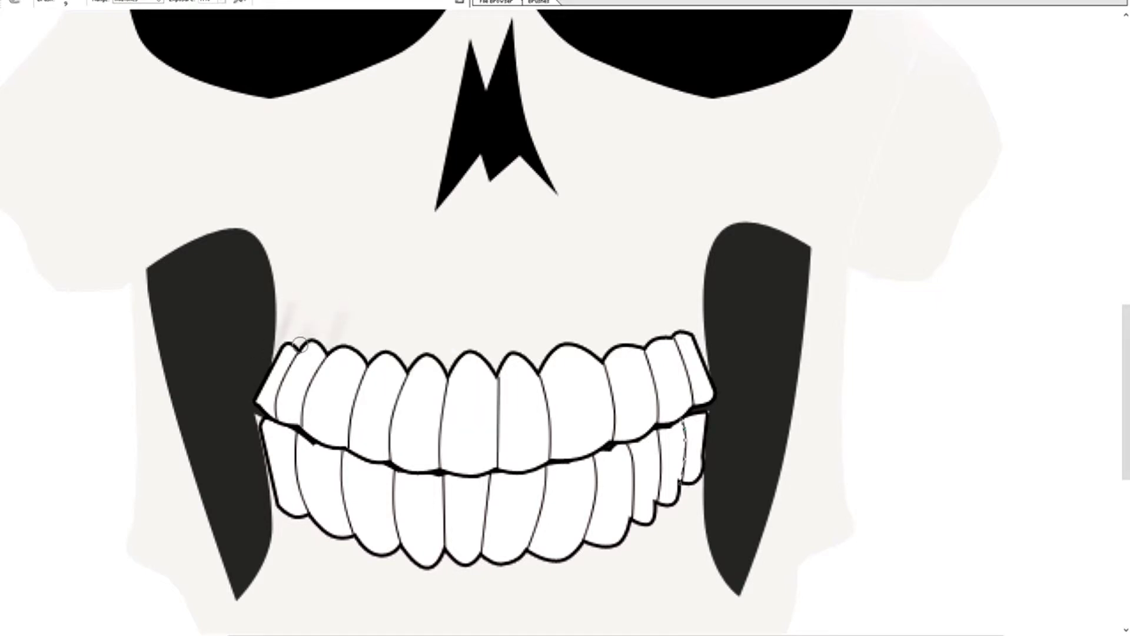
pyautogui.rightClick(425, 333)
pyautogui.click(390, 318)
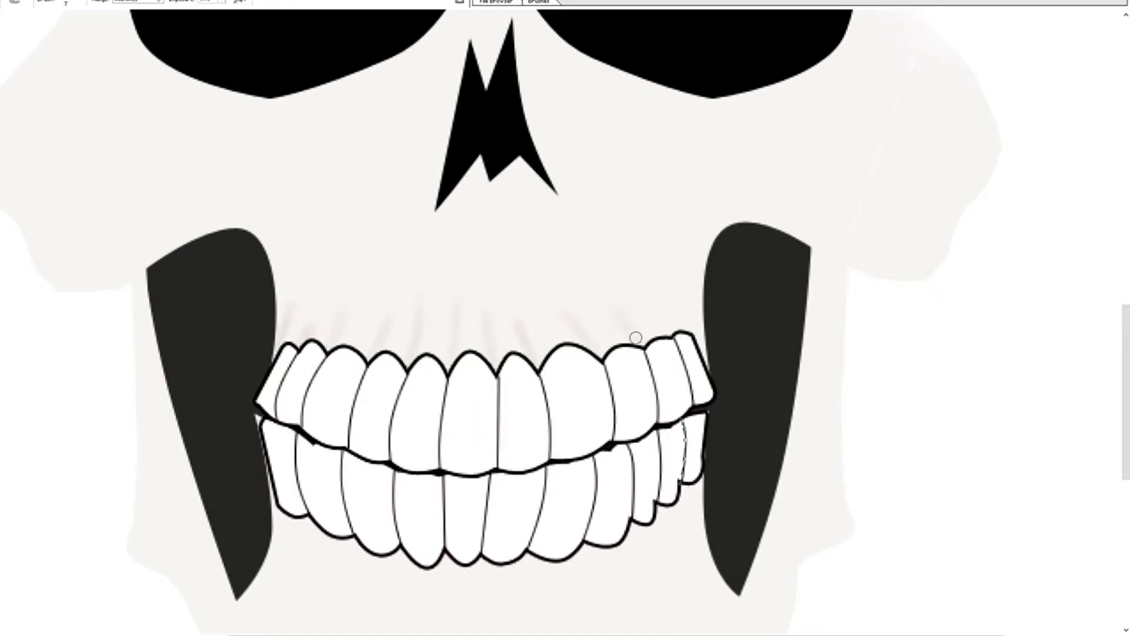
pyautogui.rightClick(790, 345)
# Hide the white Background layer so the skull sits on transparency
pyautogui.press('e')
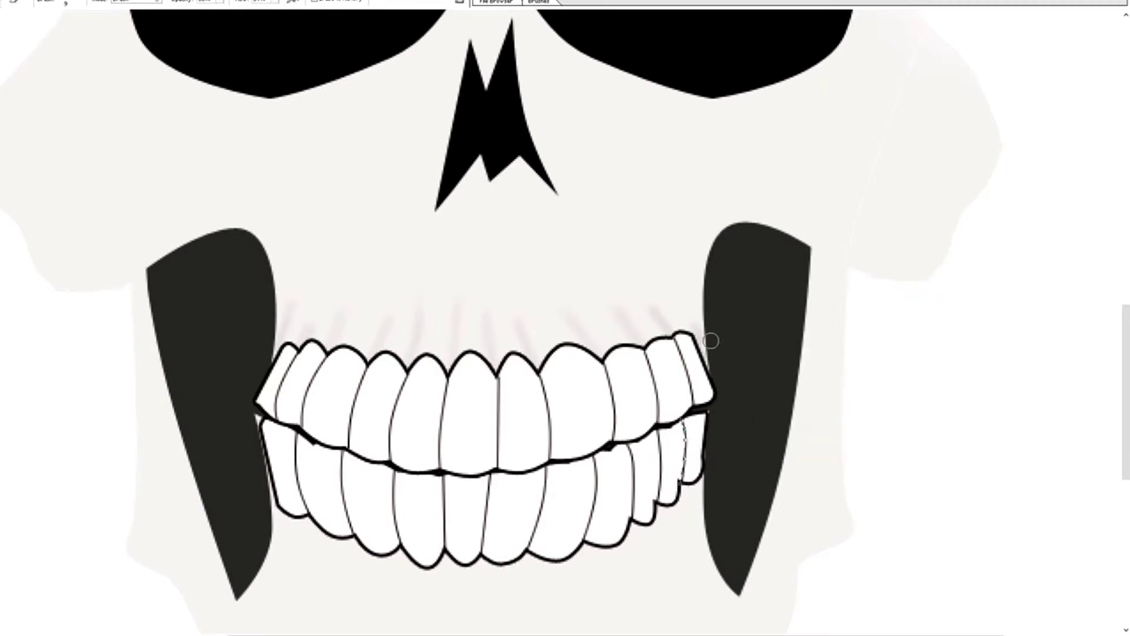
pyautogui.rightClick(655, 245)
pyautogui.click(683, 252)
pyautogui.press('Delete')
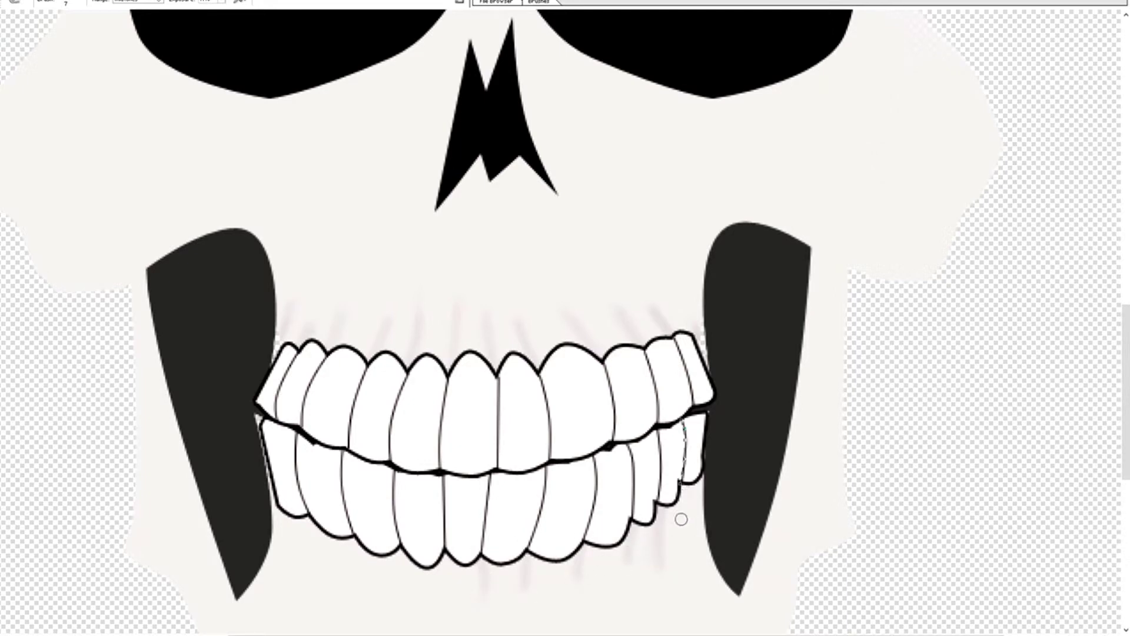
pyautogui.moveTo(489, 541); pyautogui.dragTo(542, 383)
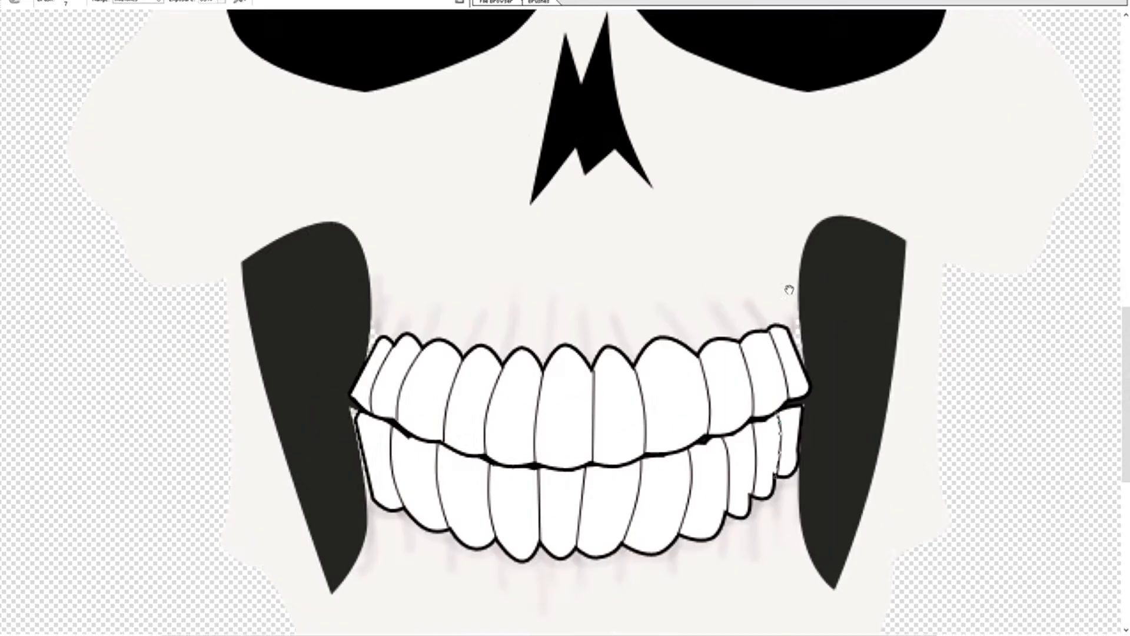
pyautogui.moveTo(755, 175); pyautogui.dragTo(795, 331)
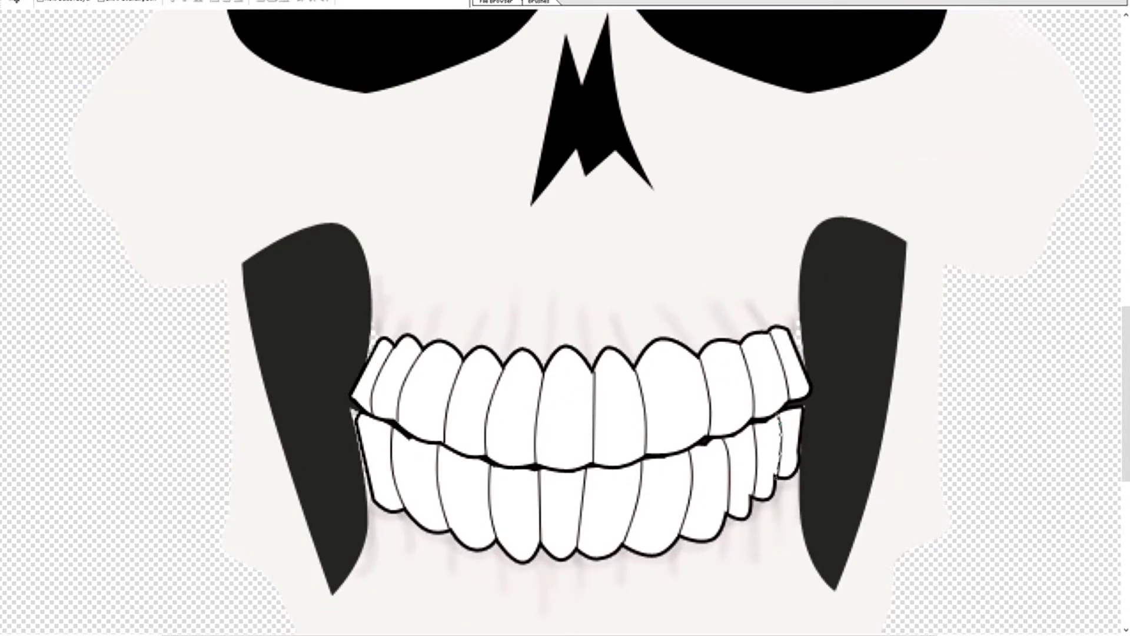
# Burn soft shading along the upper and lower edges of the left and right jaw
pyautogui.press('o')
pyautogui.rightClick(844, 243)
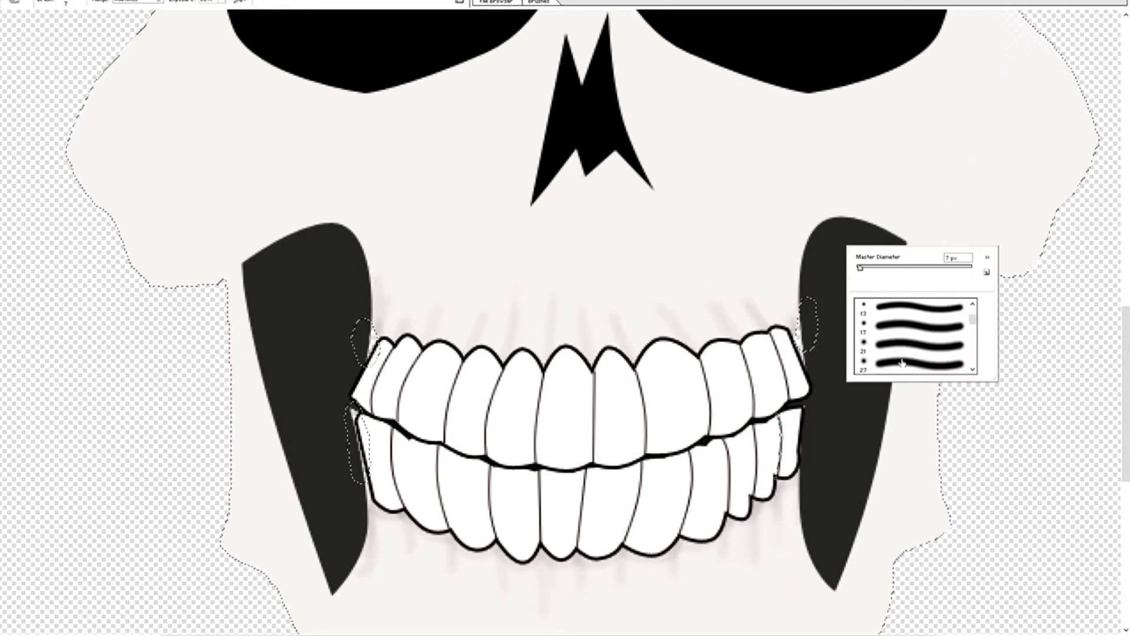
pyautogui.press('Return')
pyautogui.moveTo(877, 189); pyautogui.dragTo(827, 212)
pyautogui.moveTo(799, 258)
pyautogui.mouseDown()
pyautogui.moveTo(900, 235)
pyautogui.moveTo(824, 235)
pyautogui.mouseUp()
pyautogui.moveTo(329, 230)
pyautogui.mouseDown()
pyautogui.moveTo(371, 235)
pyautogui.moveTo(254, 251)
pyautogui.moveTo(328, 214)
pyautogui.moveTo(391, 290)
pyautogui.moveTo(371, 330)
pyautogui.mouseUp()
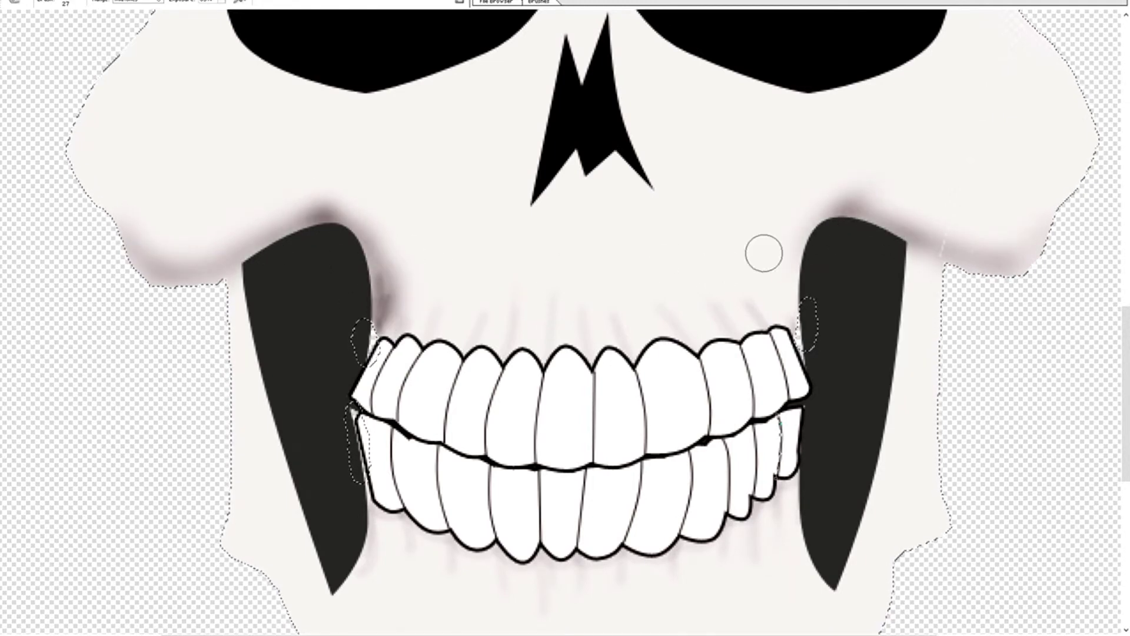
pyautogui.moveTo(762, 249); pyautogui.dragTo(801, 330)
pyautogui.moveTo(374, 252); pyautogui.dragTo(470, 99)
pyautogui.moveTo(447, 359); pyautogui.dragTo(450, 442)
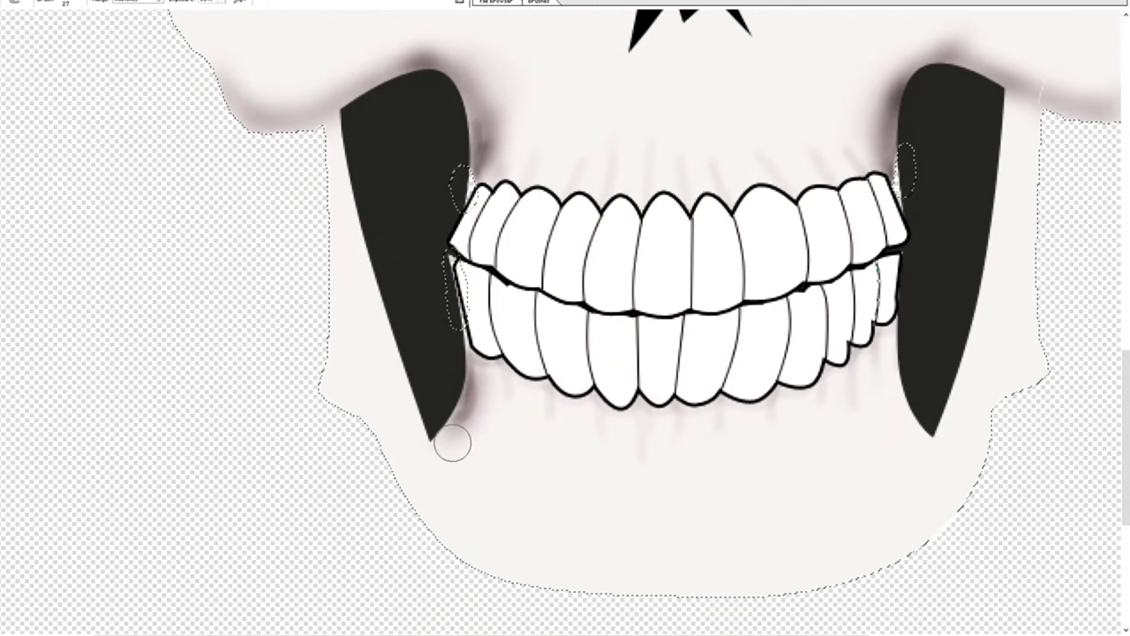
pyautogui.moveTo(890, 422); pyautogui.dragTo(918, 354)
pyautogui.moveTo(1049, 93)
pyautogui.mouseDown()
pyautogui.moveTo(961, 222)
pyautogui.moveTo(1048, 247)
pyautogui.mouseUp()
# Burn shading onto the cheekbones, left cheek edge and below the eyes
pyautogui.moveTo(143, 207)
pyautogui.mouseDown()
pyautogui.moveTo(75, 106)
pyautogui.moveTo(20, 344)
pyautogui.mouseUp()
pyautogui.moveTo(1077, 334)
pyautogui.mouseDown()
pyautogui.moveTo(1033, 423)
pyautogui.moveTo(998, 435)
pyautogui.mouseUp()
pyautogui.moveTo(35, 377)
pyautogui.mouseDown()
pyautogui.moveTo(100, 414)
pyautogui.moveTo(53, 206)
pyautogui.mouseUp()
pyautogui.moveTo(540, 366); pyautogui.dragTo(504, 432)
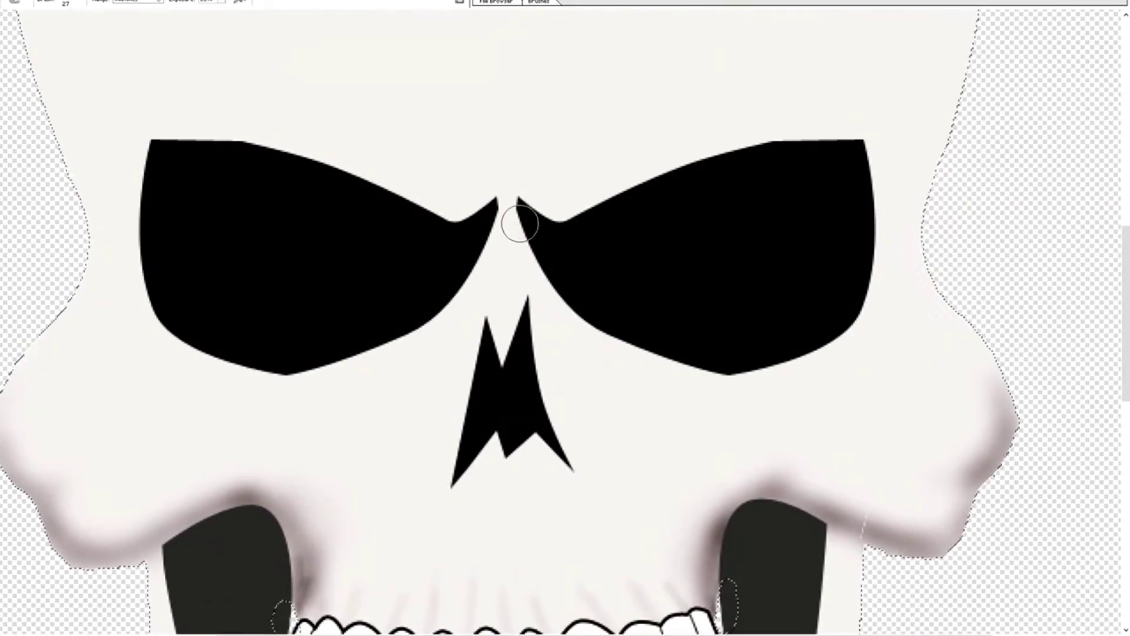
pyautogui.moveTo(517, 222)
pyautogui.mouseDown()
pyautogui.moveTo(579, 317)
pyautogui.moveTo(522, 253)
pyautogui.moveTo(461, 273)
pyautogui.moveTo(419, 353)
pyautogui.moveTo(175, 304)
pyautogui.moveTo(298, 378)
pyautogui.moveTo(151, 316)
pyautogui.moveTo(651, 340)
pyautogui.moveTo(868, 312)
pyautogui.moveTo(878, 259)
pyautogui.mouseUp()
# Deepen the bone around the nose with a smaller Burn brush
pyautogui.press('[')
pyautogui.press('[')
pyautogui.moveTo(504, 295); pyautogui.dragTo(503, 353)
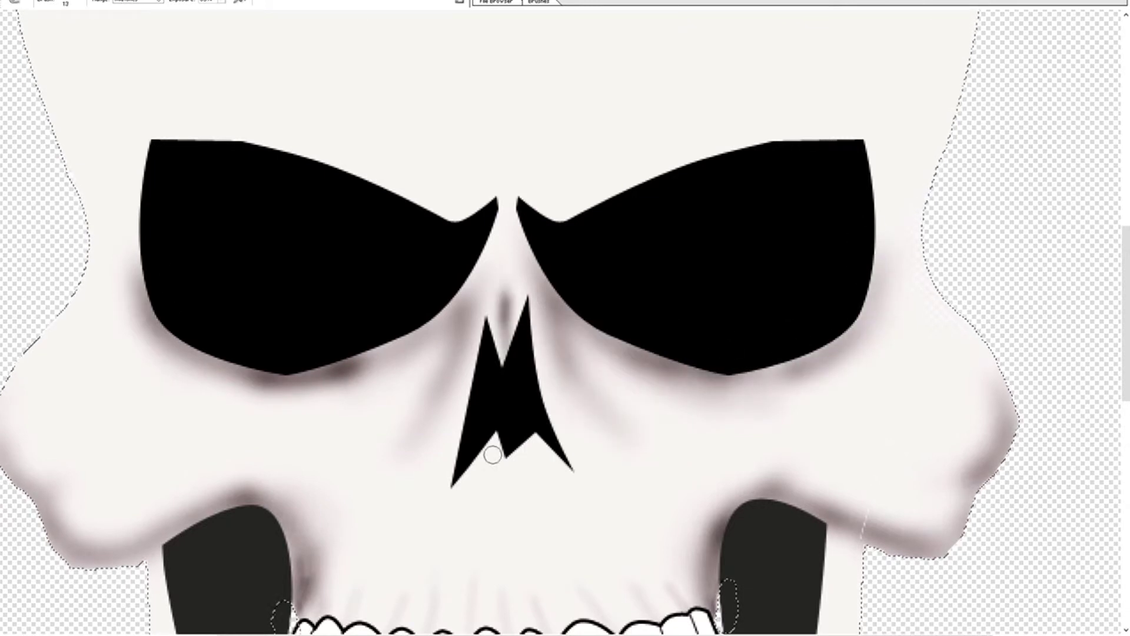
pyautogui.moveTo(494, 449); pyautogui.dragTo(498, 483)
pyautogui.moveTo(547, 435); pyautogui.dragTo(574, 471)
pyautogui.rightClick(503, 467)
pyautogui.doubleClick(536, 430)
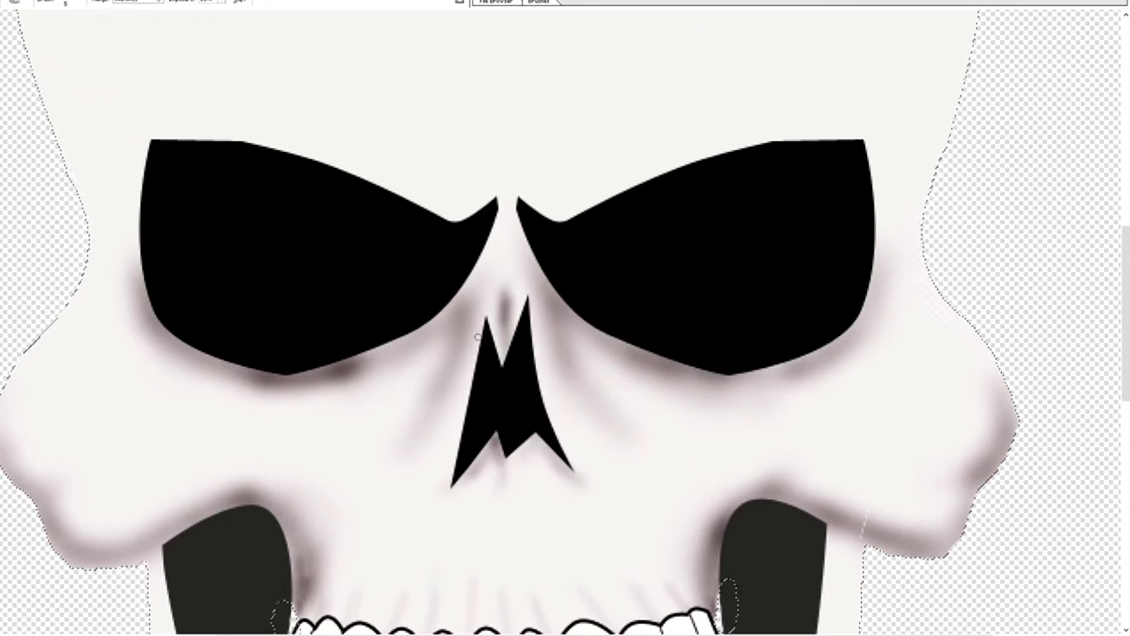
pyautogui.moveTo(471, 330); pyautogui.dragTo(471, 407)
pyautogui.moveTo(497, 312)
pyautogui.mouseDown()
pyautogui.moveTo(497, 346)
pyautogui.moveTo(548, 409)
pyautogui.mouseUp()
pyautogui.moveTo(463, 445); pyautogui.dragTo(438, 491)
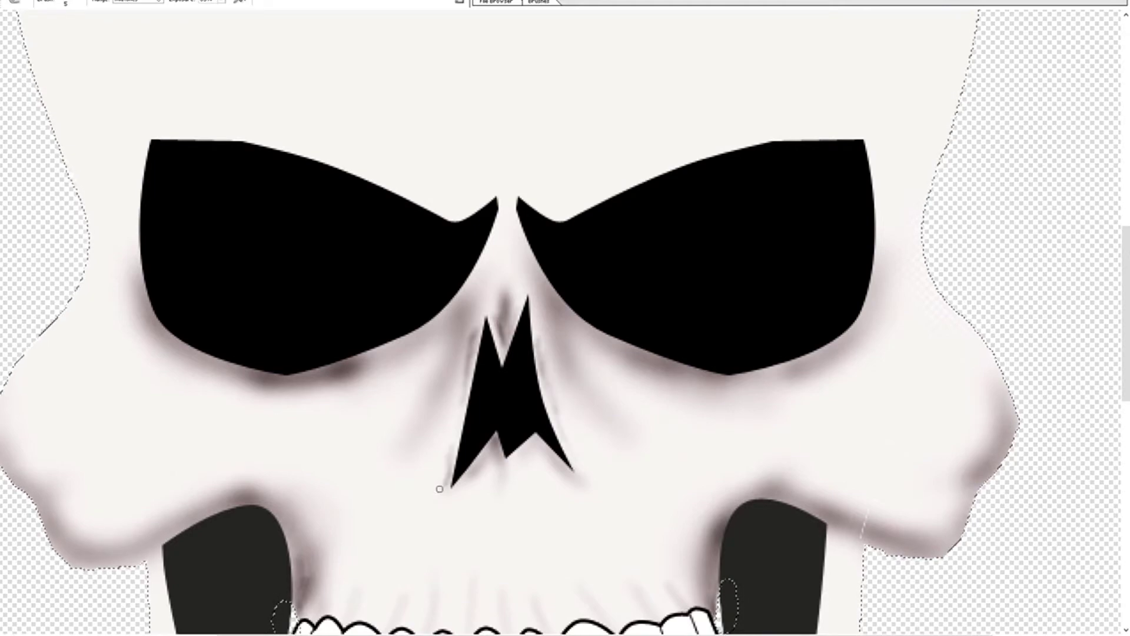
# Zoom in on the jaw and burn the chin bottom, right jaw and left jaw edge
pyautogui.press('z')
pyautogui.rightClick(736, 371)
pyautogui.click(768, 391)
pyautogui.moveTo(442, 362)
pyautogui.mouseDown()
pyautogui.moveTo(576, 528)
pyautogui.moveTo(712, 635)
pyautogui.mouseUp()
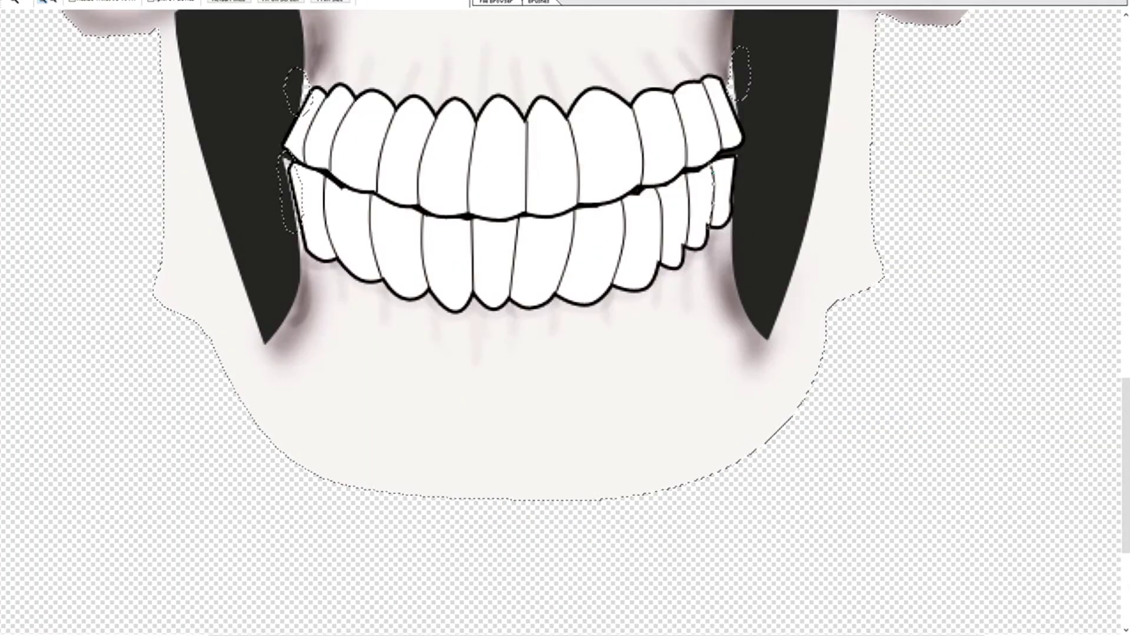
pyautogui.press('o')
pyautogui.rightClick(492, 483)
pyautogui.press('Return')
pyautogui.moveTo(492, 483)
pyautogui.mouseDown()
pyautogui.moveTo(594, 492)
pyautogui.moveTo(782, 341)
pyautogui.moveTo(305, 469)
pyautogui.moveTo(157, 306)
pyautogui.moveTo(499, 429)
pyautogui.moveTo(825, 314)
pyautogui.mouseUp()
pyautogui.press(']')
pyautogui.press(']')
pyautogui.scroll(5, 825, 315)
pyautogui.rightClick(873, 230)
pyautogui.moveTo(901, 251); pyautogui.dragTo(889, 250)
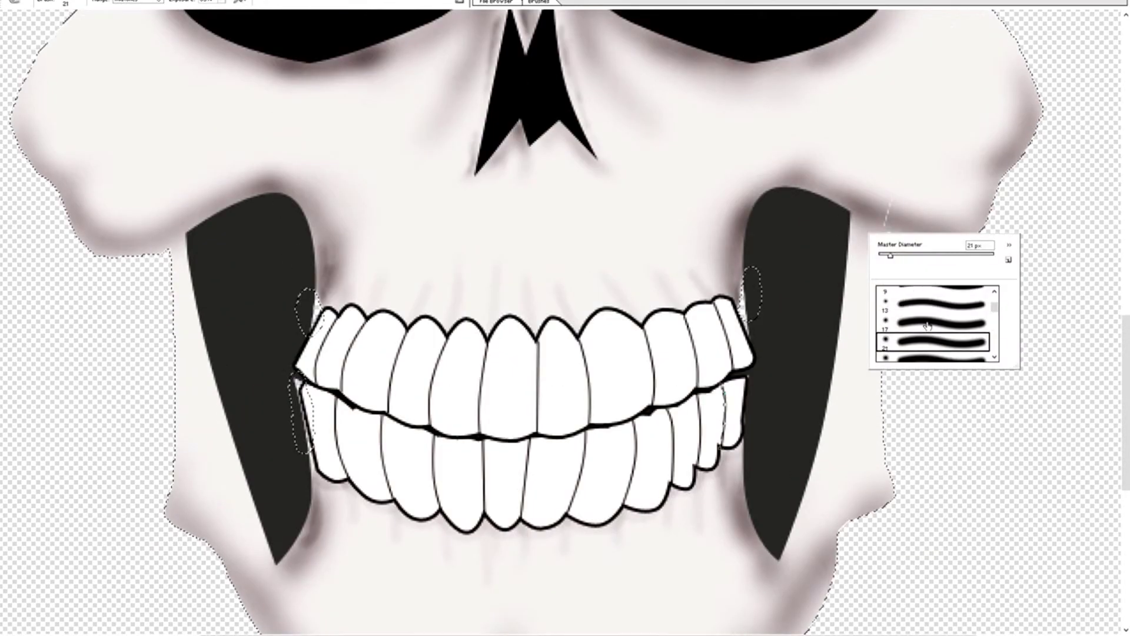
pyautogui.press('Return')
pyautogui.moveTo(171, 298)
pyautogui.mouseDown()
pyautogui.moveTo(176, 447)
pyautogui.moveTo(257, 428)
pyautogui.mouseUp()
pyautogui.scroll(4, 881, 444)
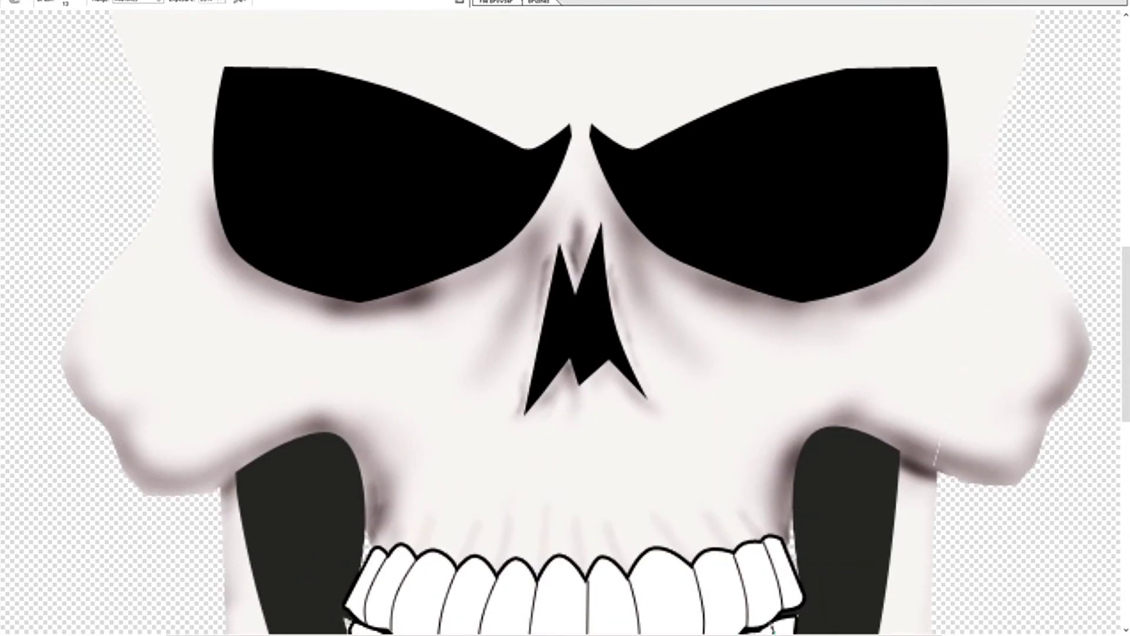
# Burn brown shading into the nose hole's edges with the Burn tool
pyautogui.press('v')
pyautogui.press('o')
pyautogui.rightClick(579, 310)
pyautogui.click(522, 415)
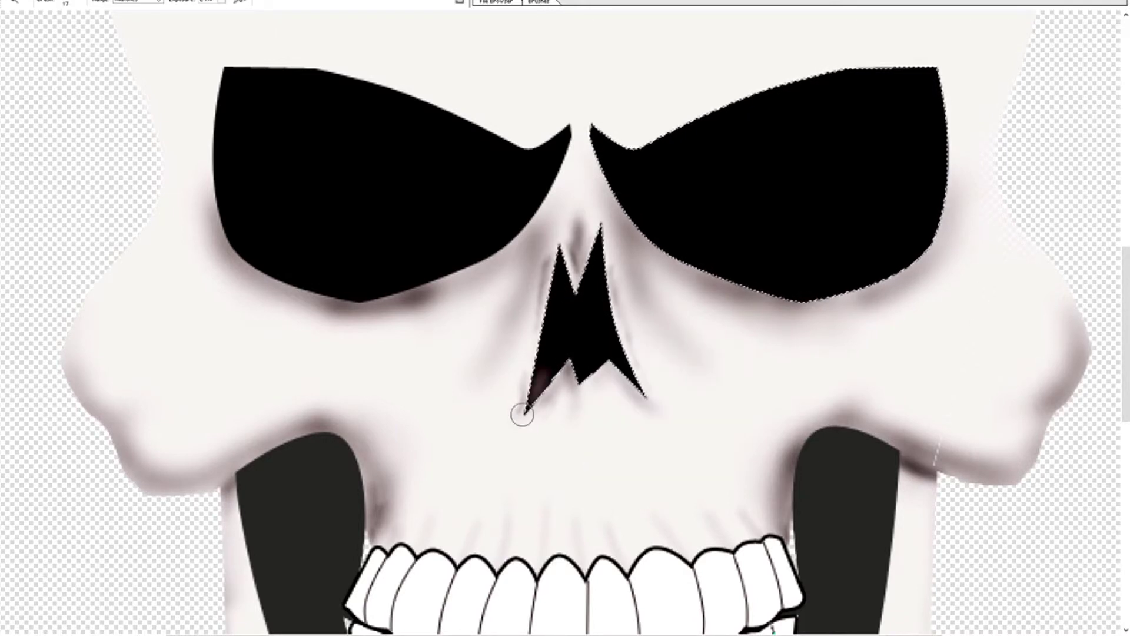
pyautogui.moveTo(522, 416)
pyautogui.mouseDown()
pyautogui.moveTo(568, 350)
pyautogui.moveTo(588, 384)
pyautogui.moveTo(600, 270)
pyautogui.moveTo(560, 255)
pyautogui.mouseUp()
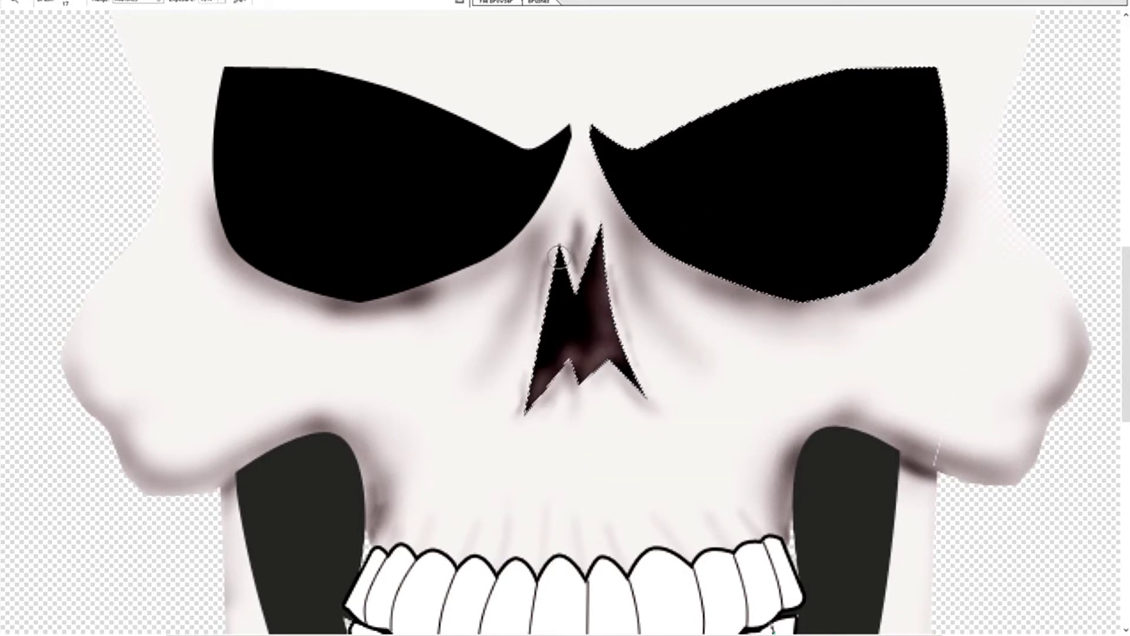
pyautogui.rightClick(732, 223)
pyautogui.doubleClick(803, 301)
# Burn a soft brown rim into the right eye socket with a 45 px brush, then deselect
pyautogui.moveTo(895, 73); pyautogui.dragTo(936, 159)
pyautogui.rightClick(894, 176)
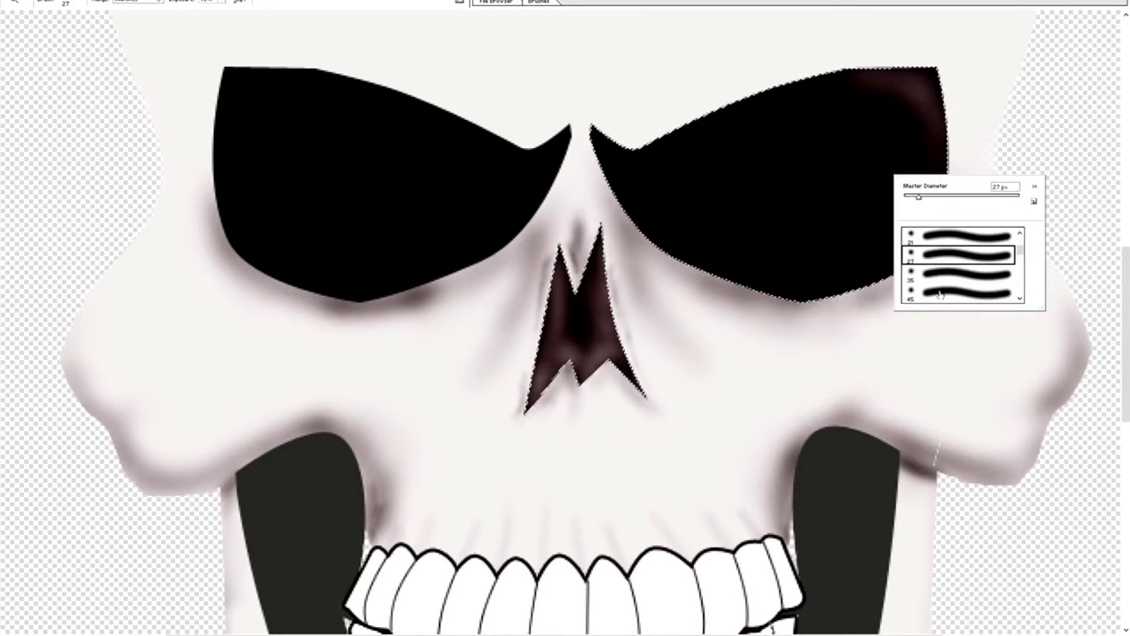
pyautogui.doubleClick(939, 294)
pyautogui.moveTo(913, 94)
pyautogui.mouseDown()
pyautogui.moveTo(888, 237)
pyautogui.moveTo(813, 277)
pyautogui.moveTo(888, 83)
pyautogui.moveTo(697, 154)
pyautogui.moveTo(926, 96)
pyautogui.moveTo(754, 250)
pyautogui.moveTo(780, 94)
pyautogui.mouseUp()
pyautogui.hotkey('ctrl', 'alt', 'z')
pyautogui.hotkey('ctrl', 'alt', 'z')
pyautogui.rightClick(774, 171)
pyautogui.press('Return')
pyautogui.hotkey('ctrl', 'd')
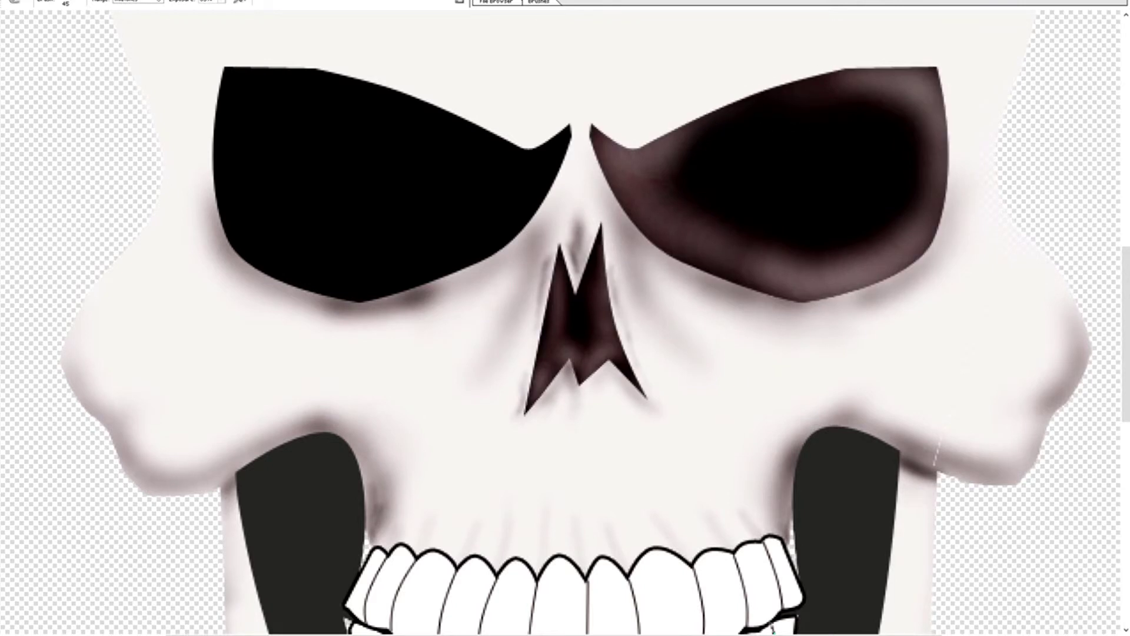
pyautogui.hotkey('alt', 'e')
pyautogui.press('Escape')
# Burn the left eye socket's edges to a brown rim, deselect, and fit the skull on screen
pyautogui.click(506, 189)
pyautogui.press('o')
pyautogui.moveTo(559, 153)
pyautogui.mouseDown()
pyautogui.moveTo(288, 303)
pyautogui.moveTo(429, 81)
pyautogui.moveTo(556, 150)
pyautogui.mouseUp()
pyautogui.rightClick(566, 172)
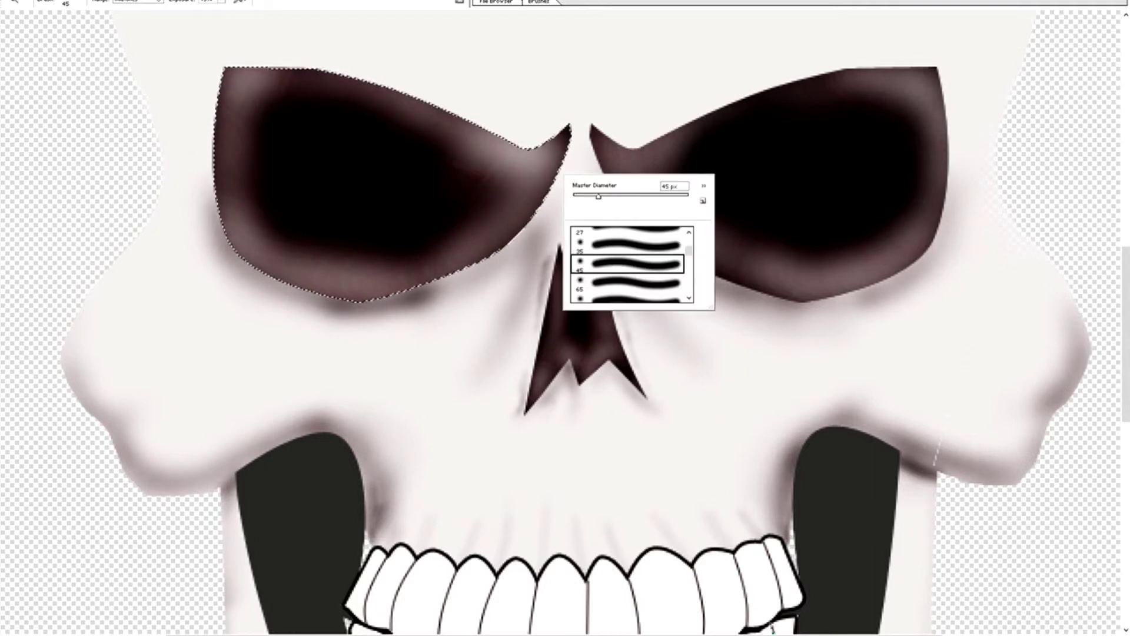
pyautogui.press('Escape')
pyautogui.moveTo(479, 186); pyautogui.dragTo(310, 121)
pyautogui.hotkey('ctrl', 'd')
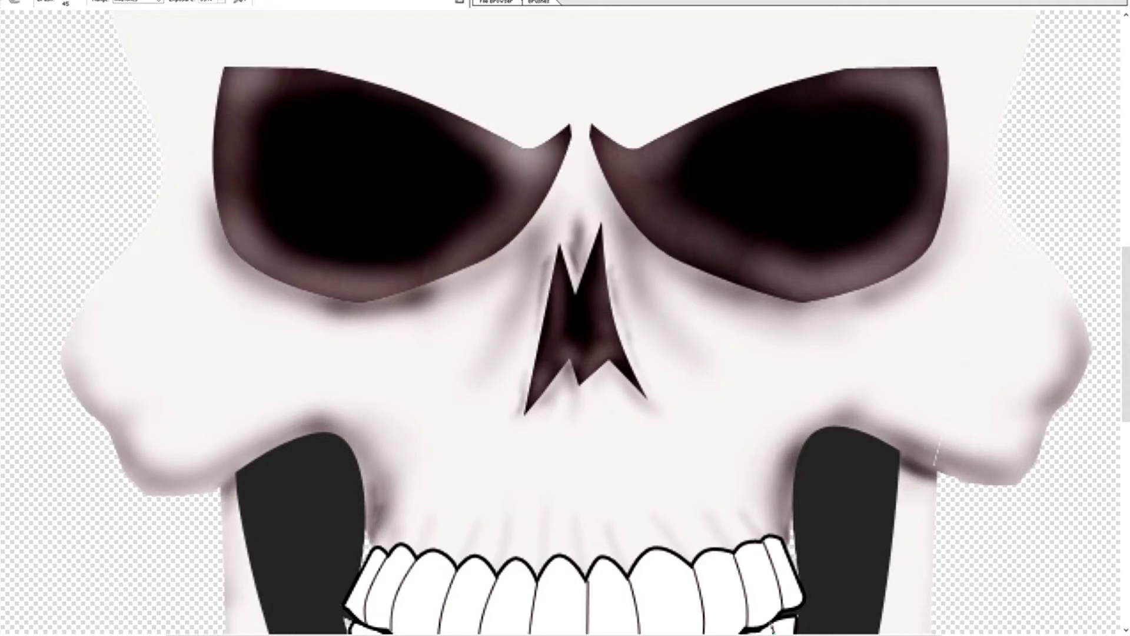
pyautogui.press('z')
pyautogui.hotkey('ctrl', '0')
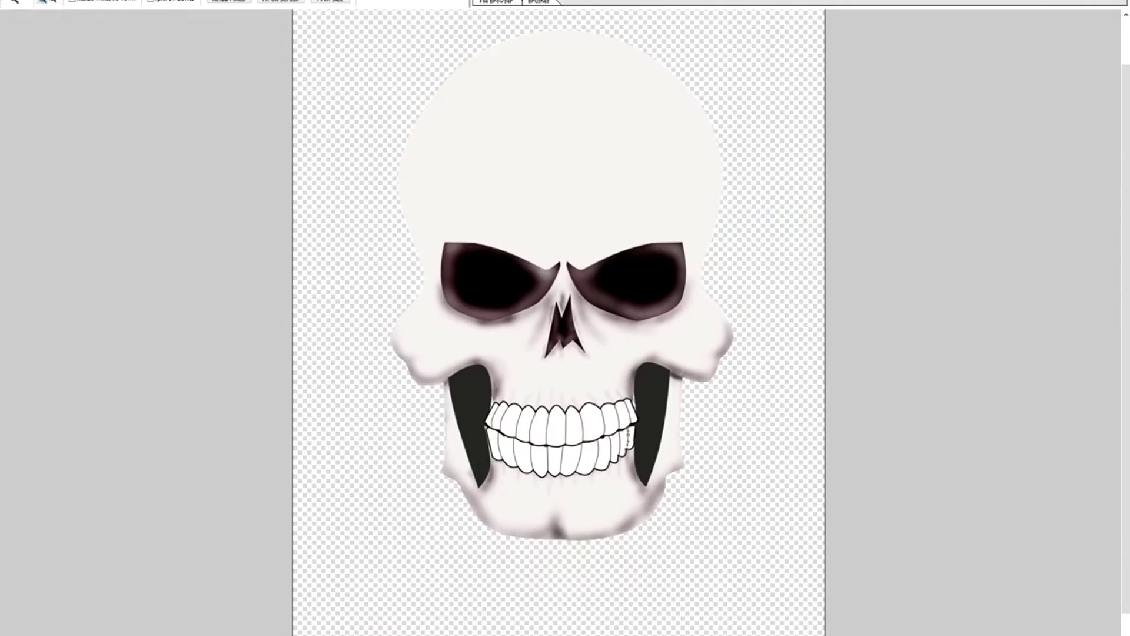
# Burn darker brow shading above both eye sockets and outline the skull with a black Stroke style
pyautogui.press('Tab')
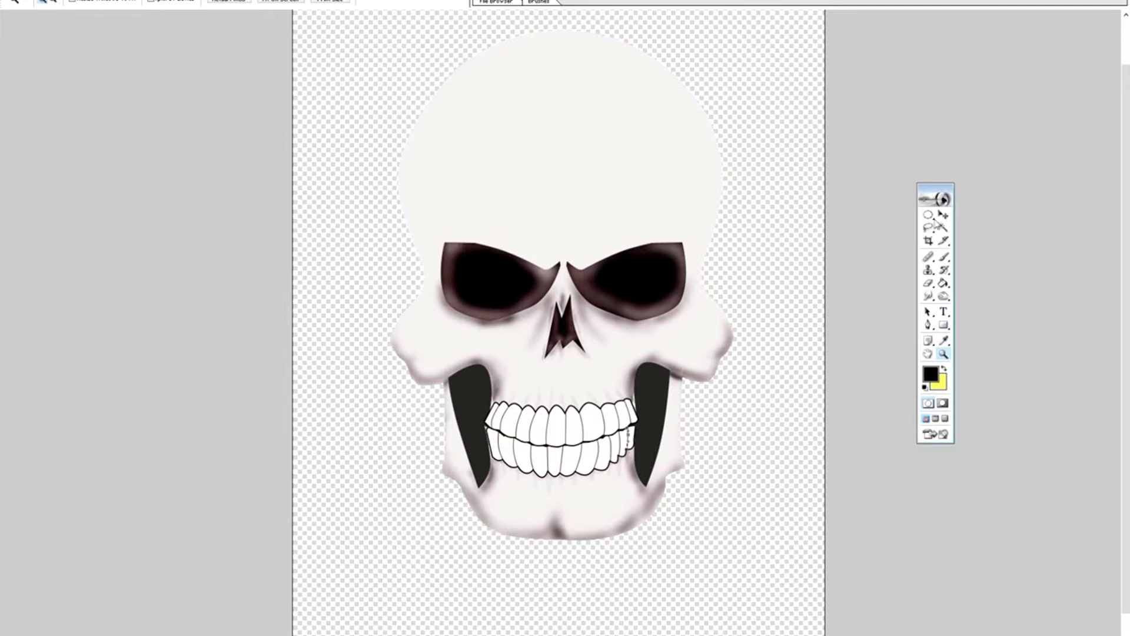
pyautogui.click(943, 216)
pyautogui.moveTo(943, 296); pyautogui.dragTo(980, 321)
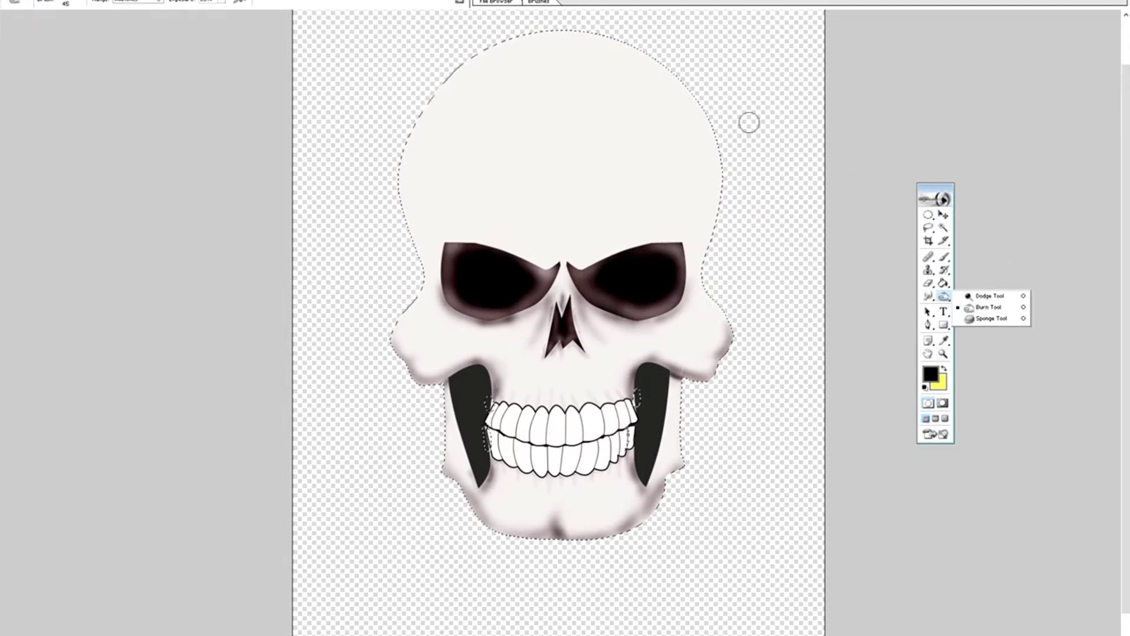
pyautogui.press(']')
pyautogui.press(']')
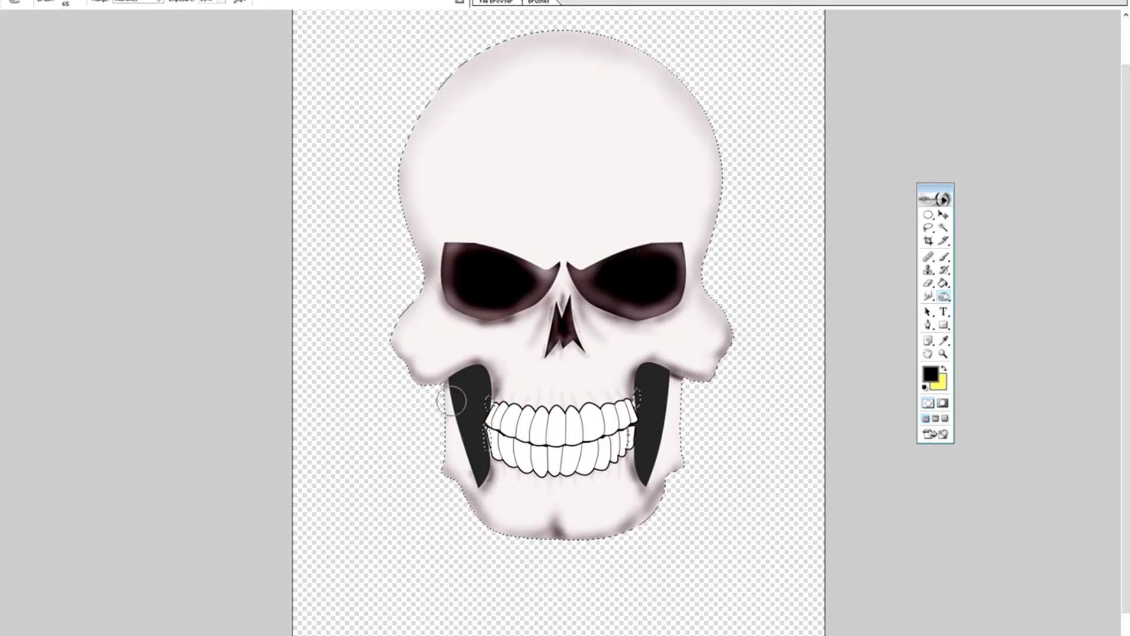
pyautogui.rightClick(565, 247)
pyautogui.doubleClick(648, 352)
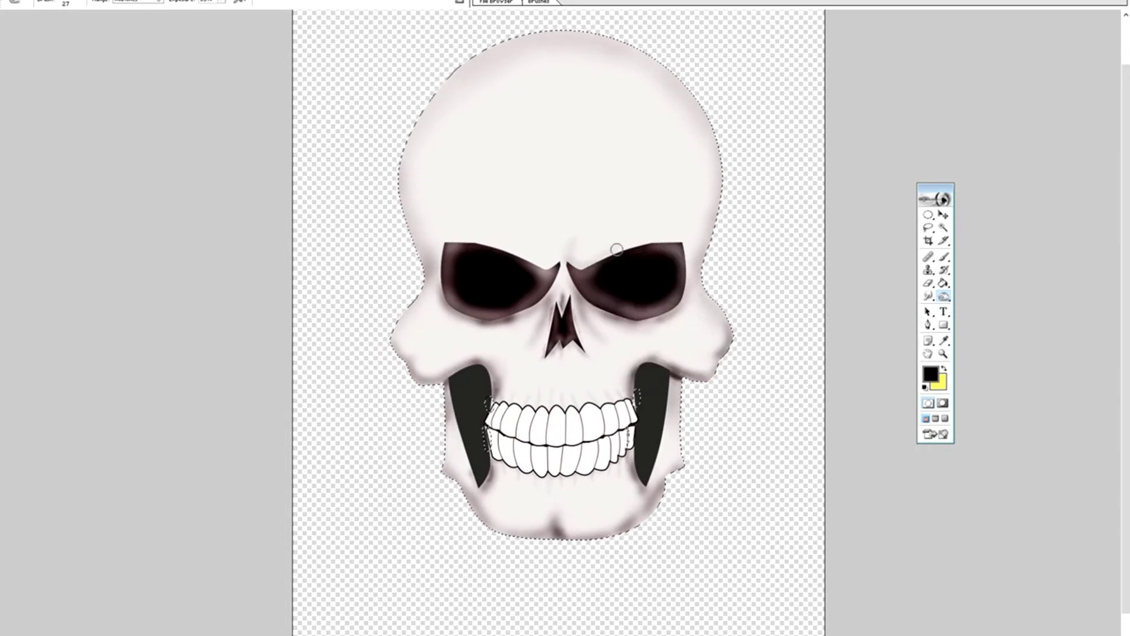
pyautogui.moveTo(666, 245); pyautogui.dragTo(680, 244)
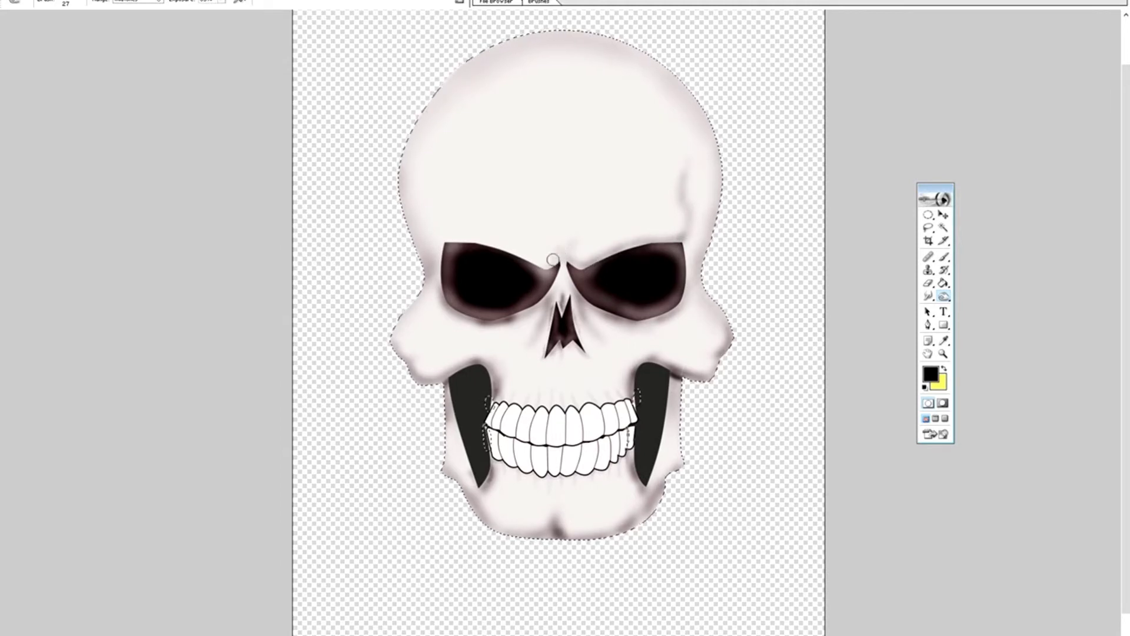
pyautogui.rightClick(562, 233)
pyautogui.doubleClick(630, 344)
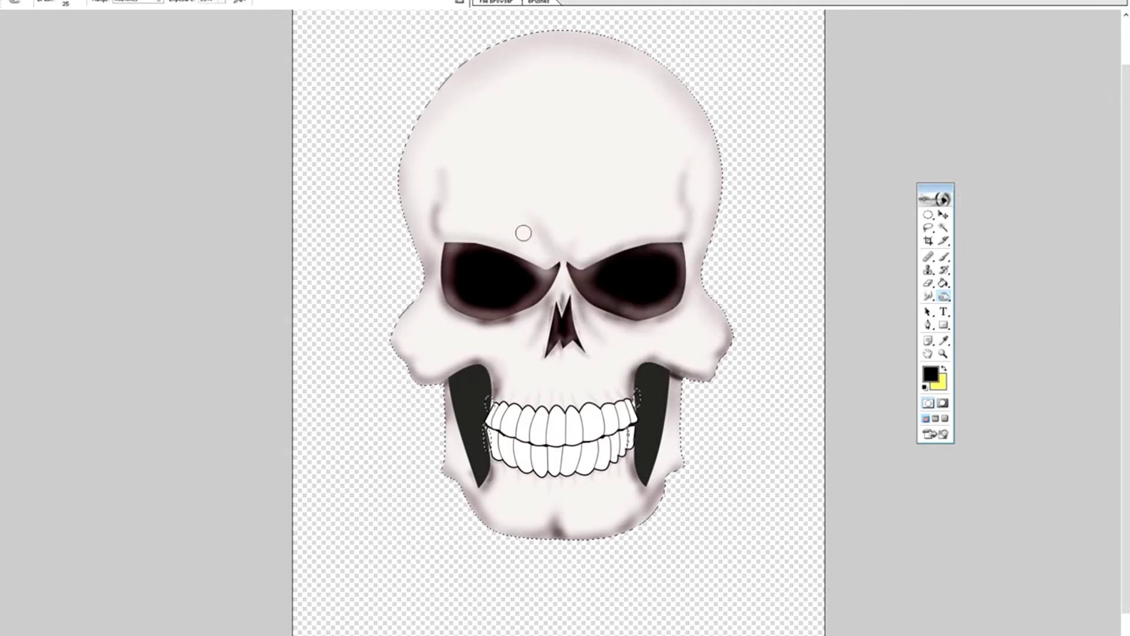
pyautogui.moveTo(647, 243); pyautogui.dragTo(673, 238)
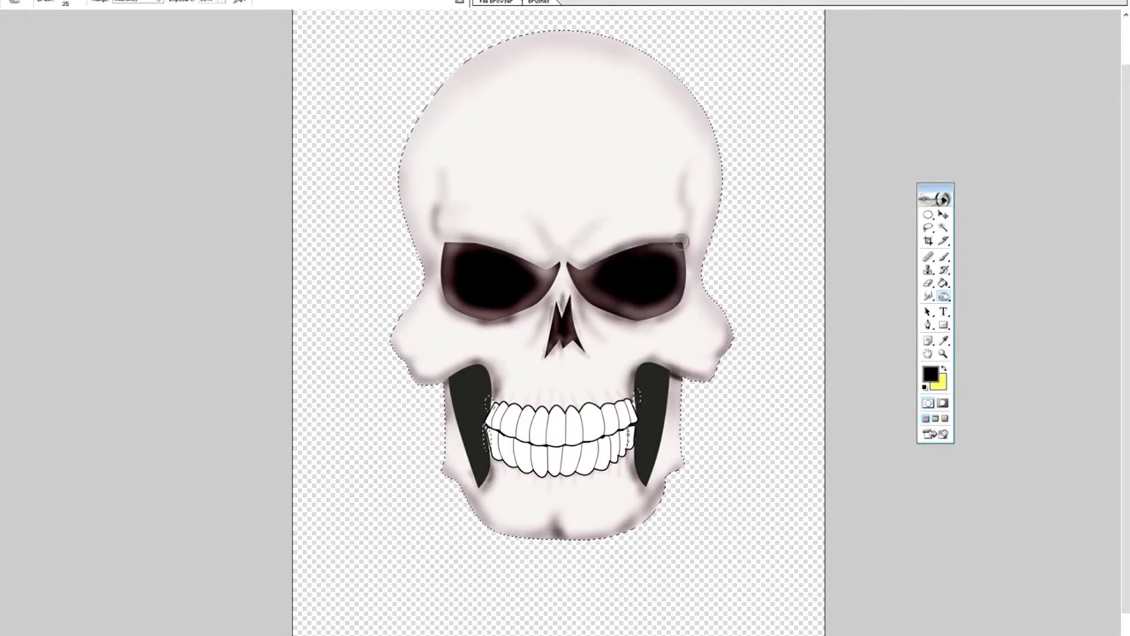
pyautogui.moveTo(446, 235); pyautogui.dragTo(551, 261)
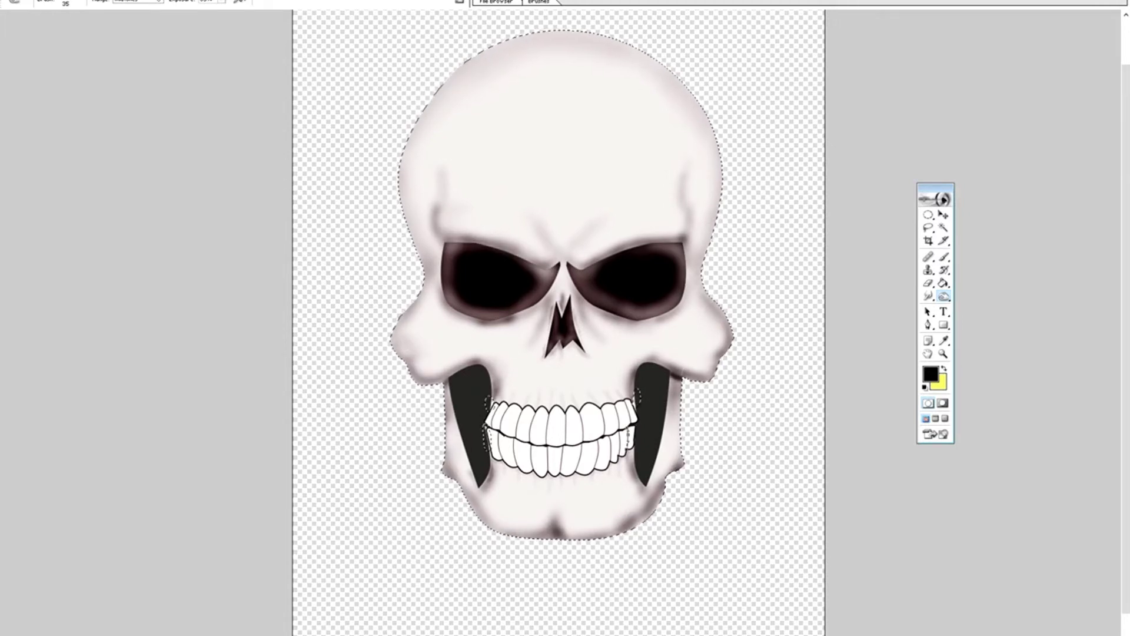
pyautogui.click(1063, 292)
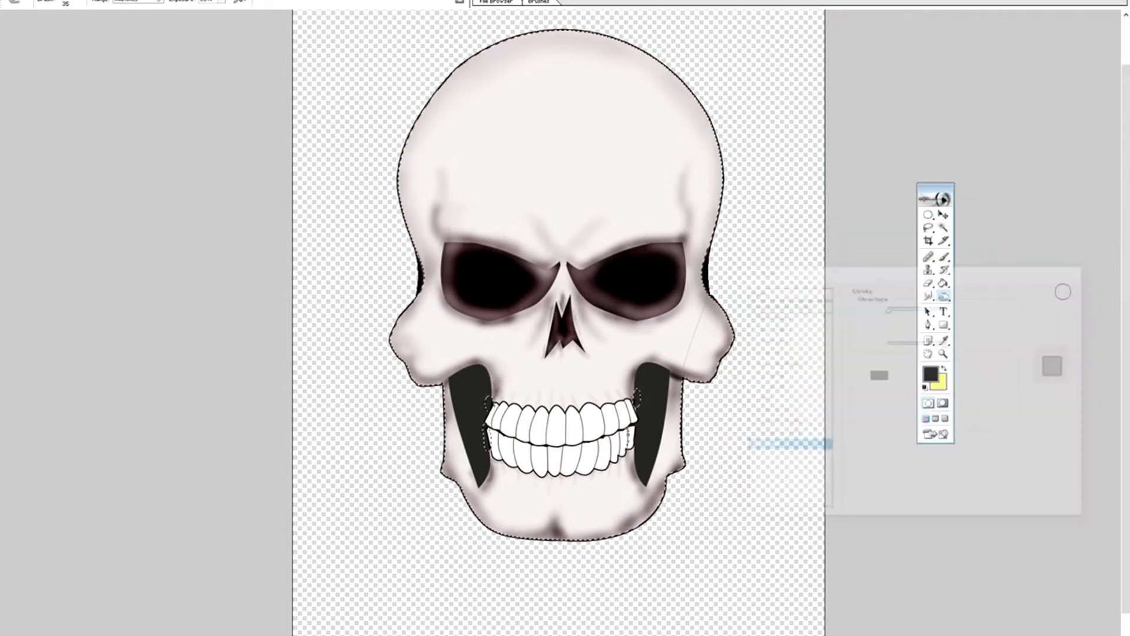
pyautogui.hotkey('ctrl', 'd')
# Zoom in on the skull's face and delete a stray path beside the teeth
pyautogui.press('z')
pyautogui.moveTo(485, 176); pyautogui.dragTo(750, 492)
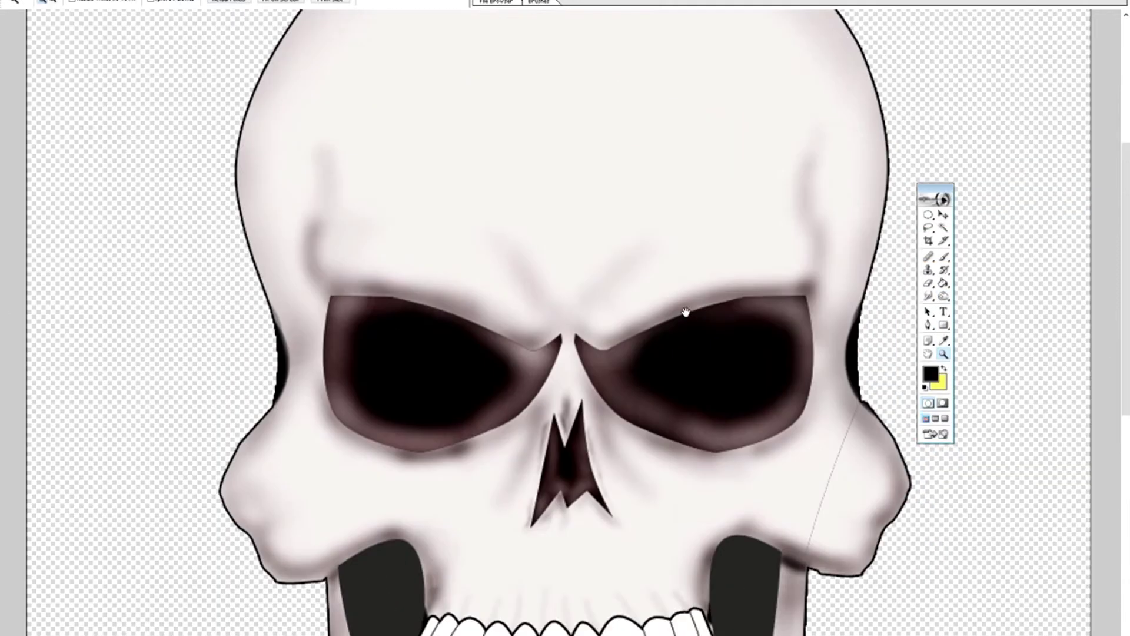
pyautogui.press('p')
pyautogui.rightClick(754, 273)
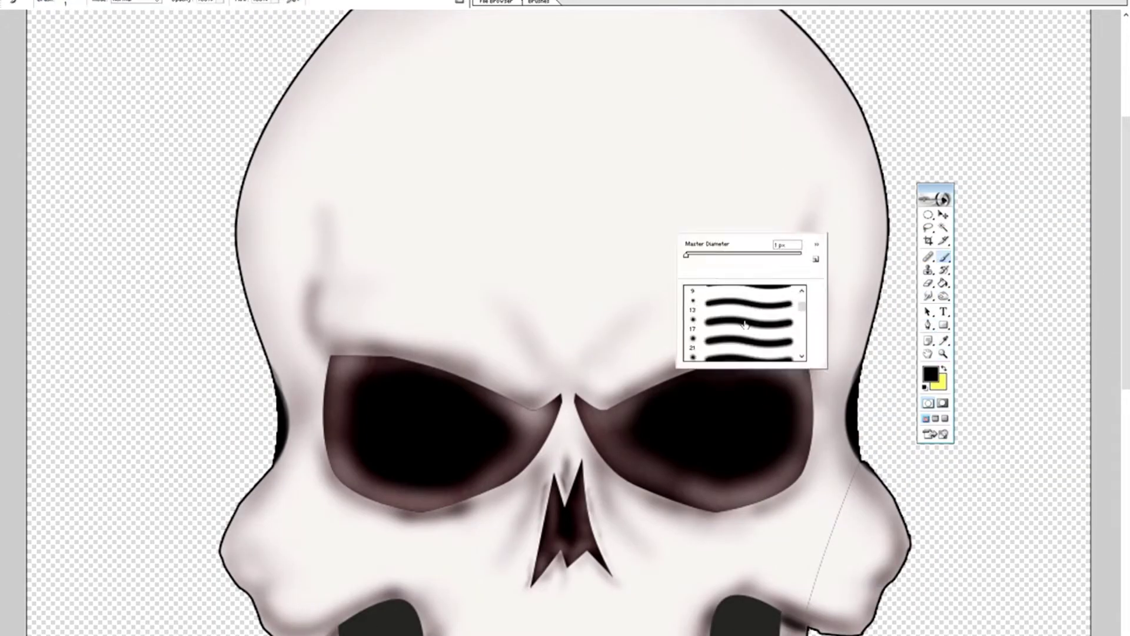
pyautogui.click(698, 372)
pyautogui.moveTo(654, 459); pyautogui.dragTo(654, 209)
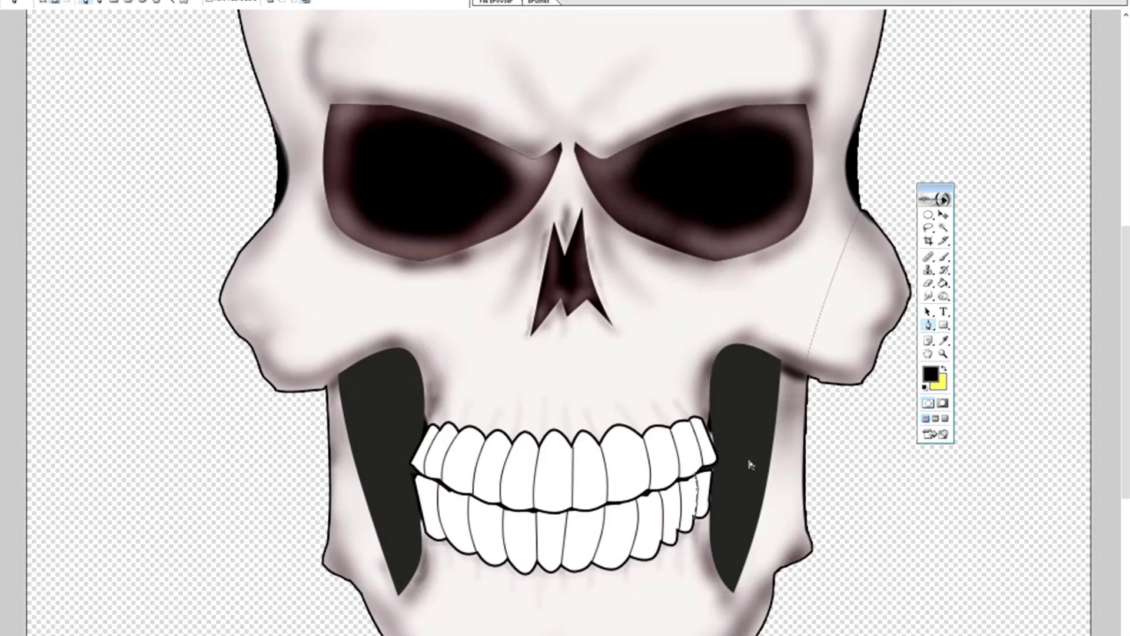
pyautogui.rightClick(718, 462)
pyautogui.click(748, 484)
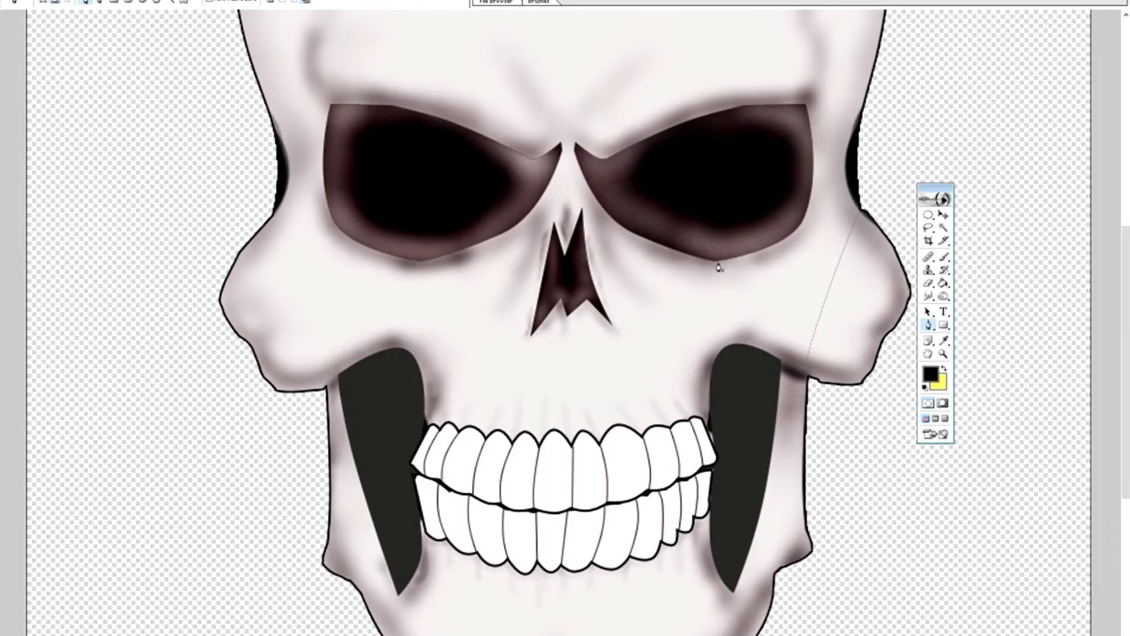
# Stroke black crack paths across both cheeks, including a branching left-cheek crack
pyautogui.rightClick(759, 320)
pyautogui.click(789, 391)
pyautogui.rightClick(787, 340)
pyautogui.click(832, 446)
pyautogui.click(434, 343)
pyautogui.rightClick(421, 320)
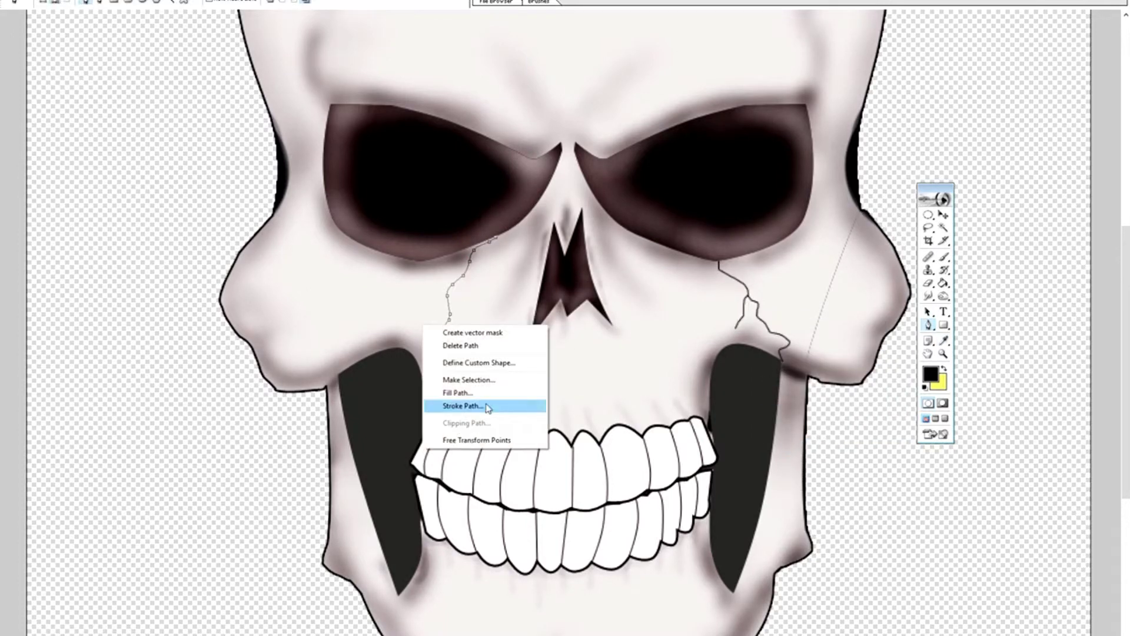
pyautogui.click(487, 406)
pyautogui.click(383, 347)
pyautogui.rightClick(400, 341)
pyautogui.click(494, 421)
# Stroke crack lines above both outer eye-socket corners and across the brow
pyautogui.click(307, 75)
pyautogui.rightClick(346, 112)
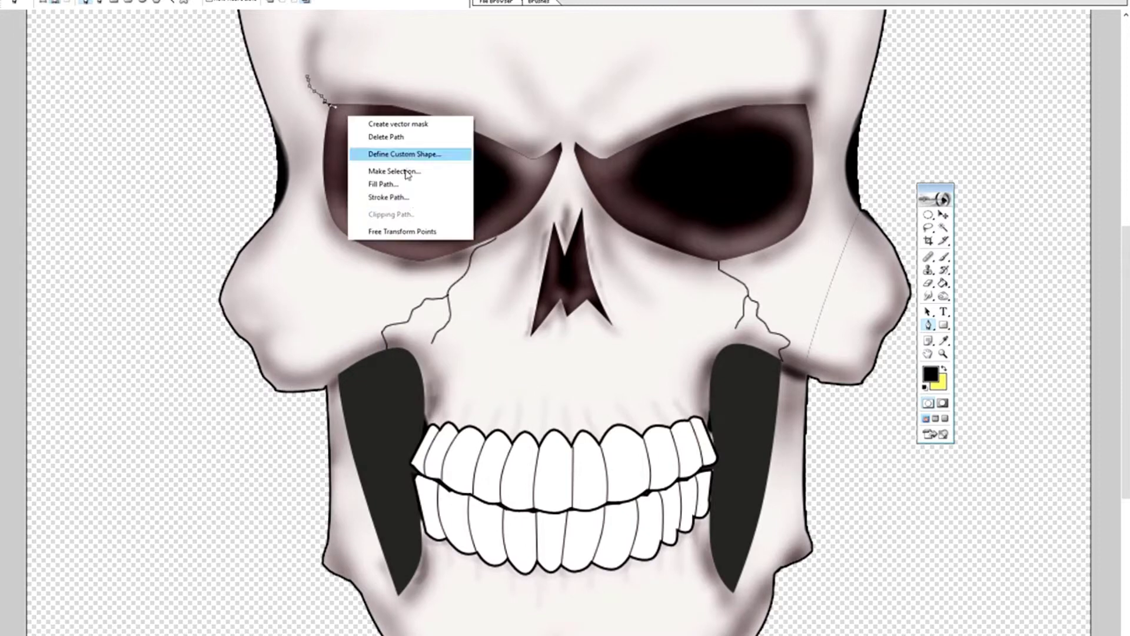
pyautogui.click(411, 199)
pyautogui.click(824, 81)
pyautogui.rightClick(801, 107)
pyautogui.click(866, 193)
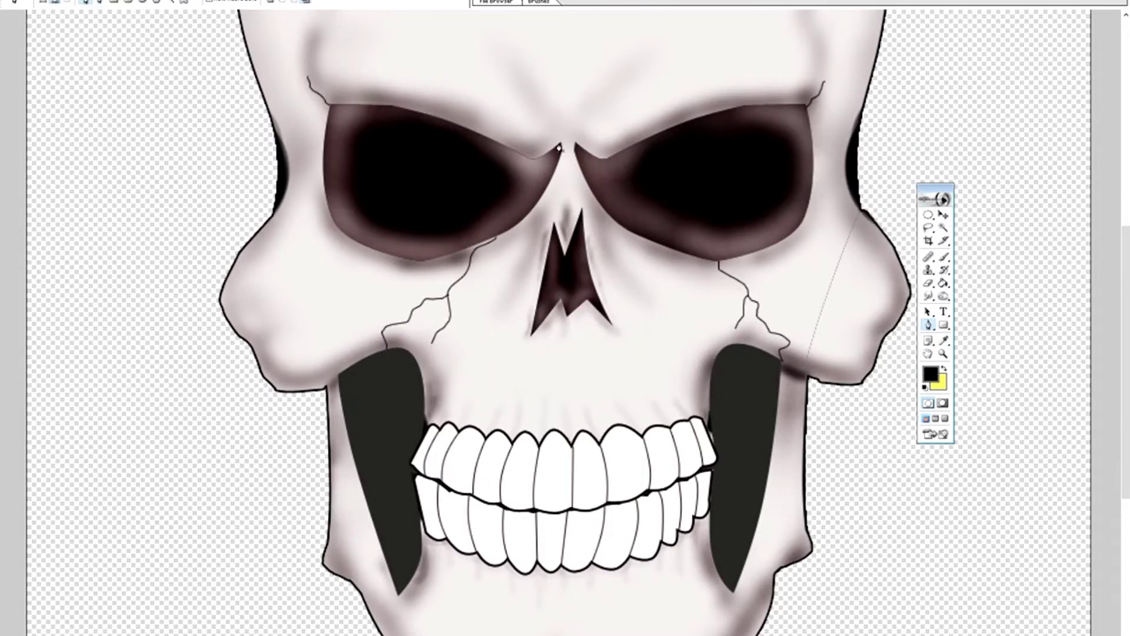
pyautogui.rightClick(522, 103)
pyautogui.click(588, 188)
pyautogui.rightClick(618, 104)
pyautogui.moveTo(620, 91)
pyautogui.mouseDown()
pyautogui.moveTo(577, 140)
pyautogui.moveTo(620, 169)
pyautogui.moveTo(619, 35)
pyautogui.mouseUp()
pyautogui.click(683, 191)
# Stroke black crack lines down both sides of the jaw
pyautogui.rightClick(423, 533)
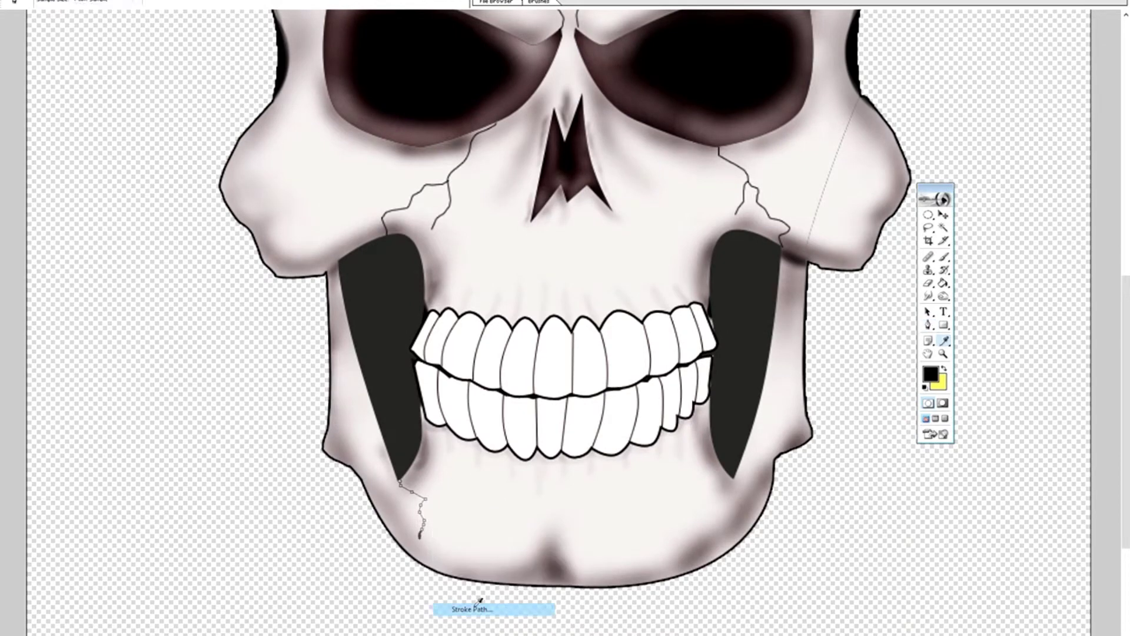
pyautogui.click(471, 606)
pyautogui.click(432, 506)
pyautogui.click(448, 504)
pyautogui.click(454, 526)
pyautogui.click(465, 537)
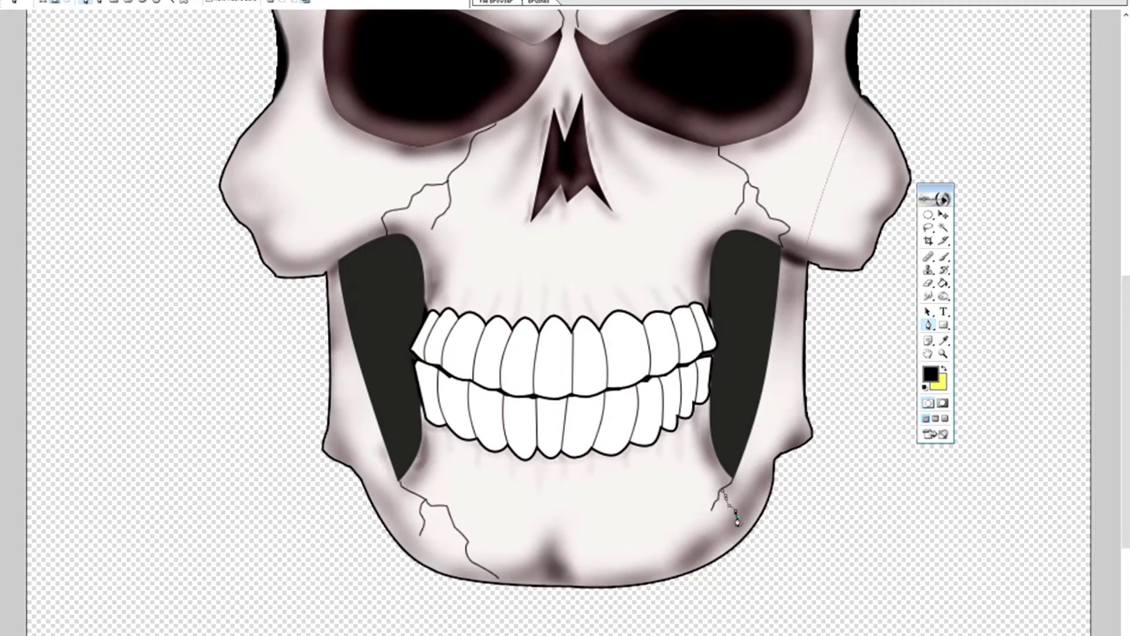
pyautogui.press('Return')
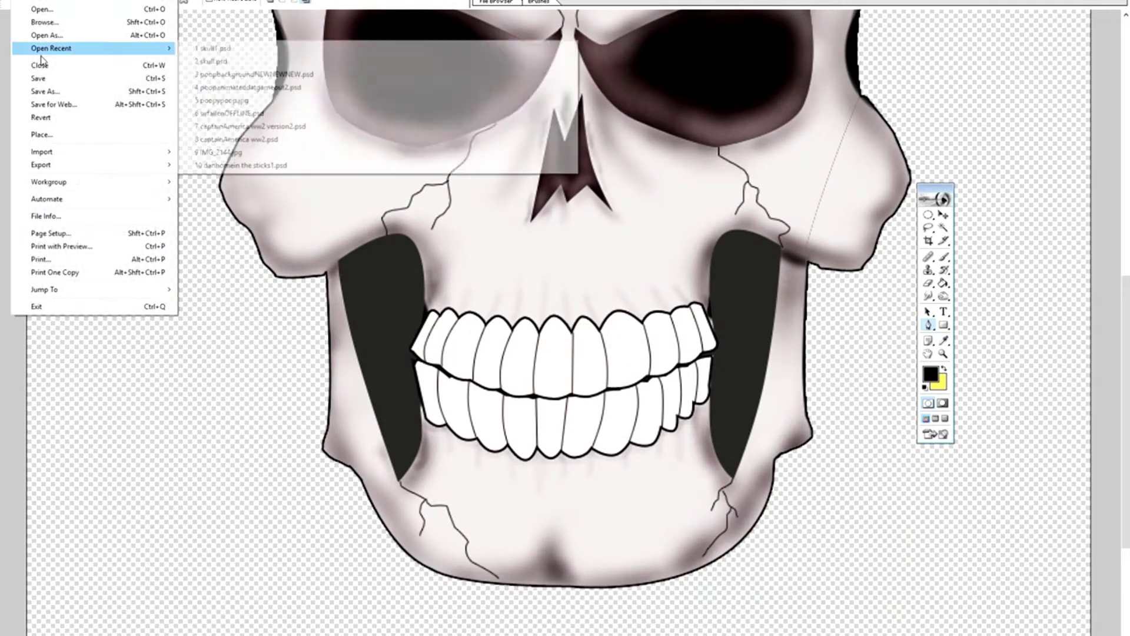
# Draw and stroke a jagged crack down the forehead with a small side branch
pyautogui.scroll(8, 739, 354)
pyautogui.moveTo(407, 73); pyautogui.dragTo(586, 351)
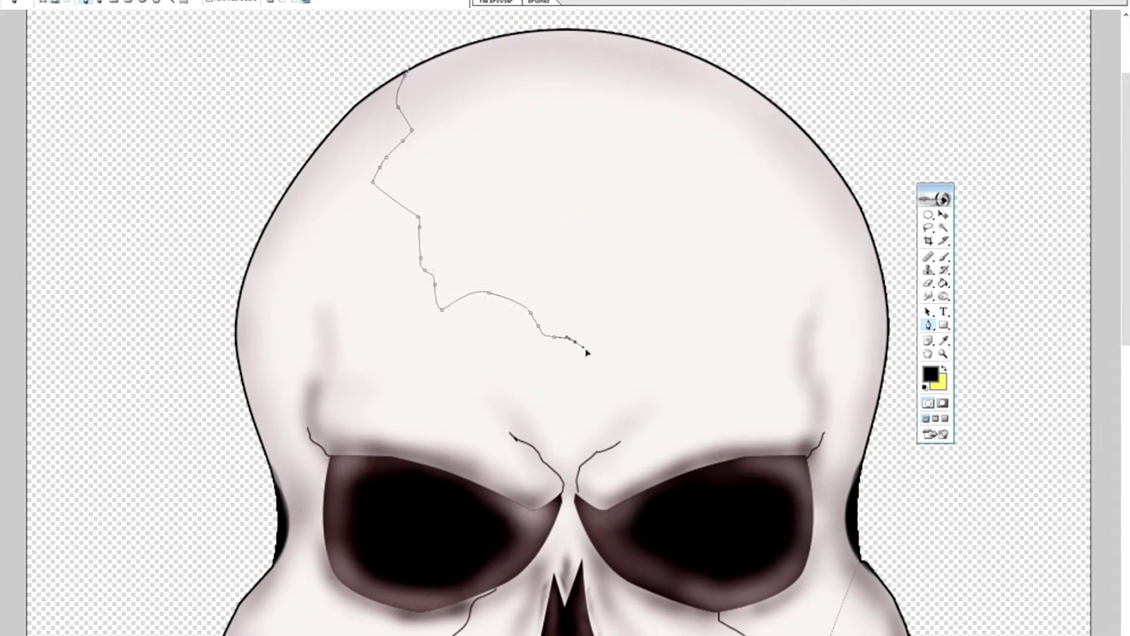
pyautogui.moveTo(697, 388); pyautogui.dragTo(706, 383)
pyautogui.rightClick(707, 384)
pyautogui.click(735, 444)
pyautogui.press('Return')
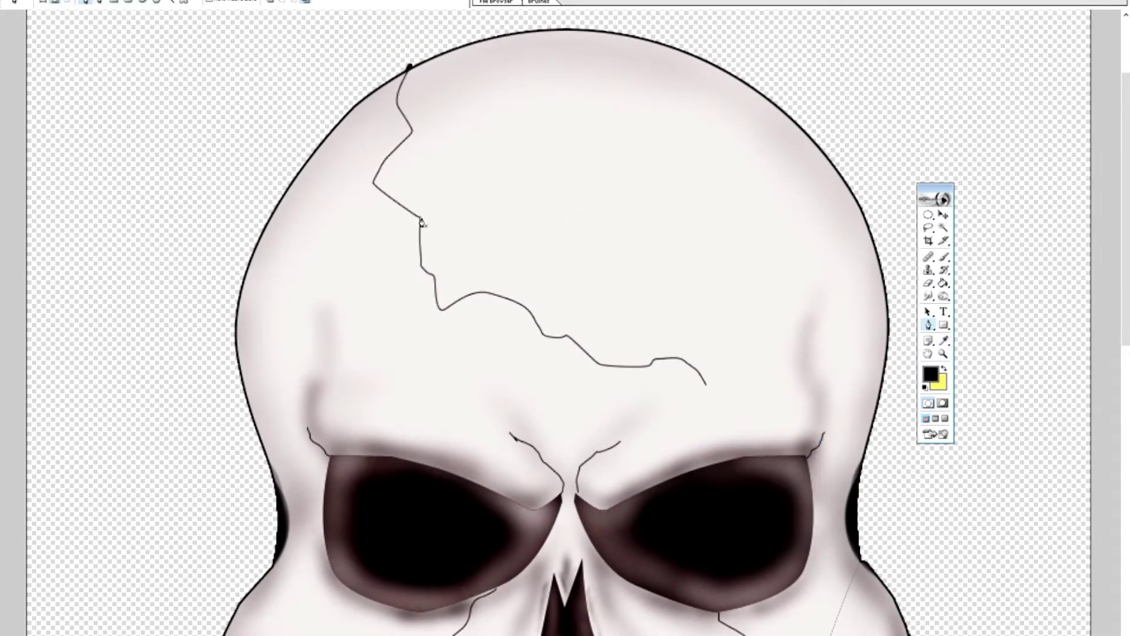
pyautogui.rightClick(506, 402)
pyautogui.click(536, 463)
pyautogui.rightClick(569, 434)
pyautogui.click(624, 489)
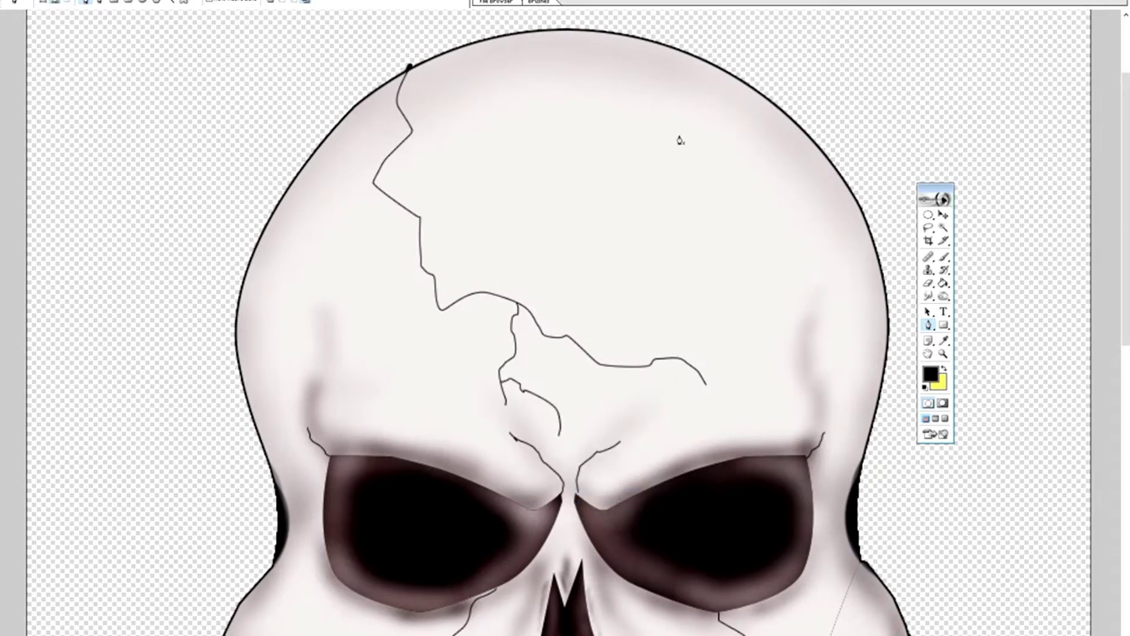
# Stroke crack lines on the skull's right side and around the eye sockets
pyautogui.moveTo(709, 156); pyautogui.dragTo(627, 210)
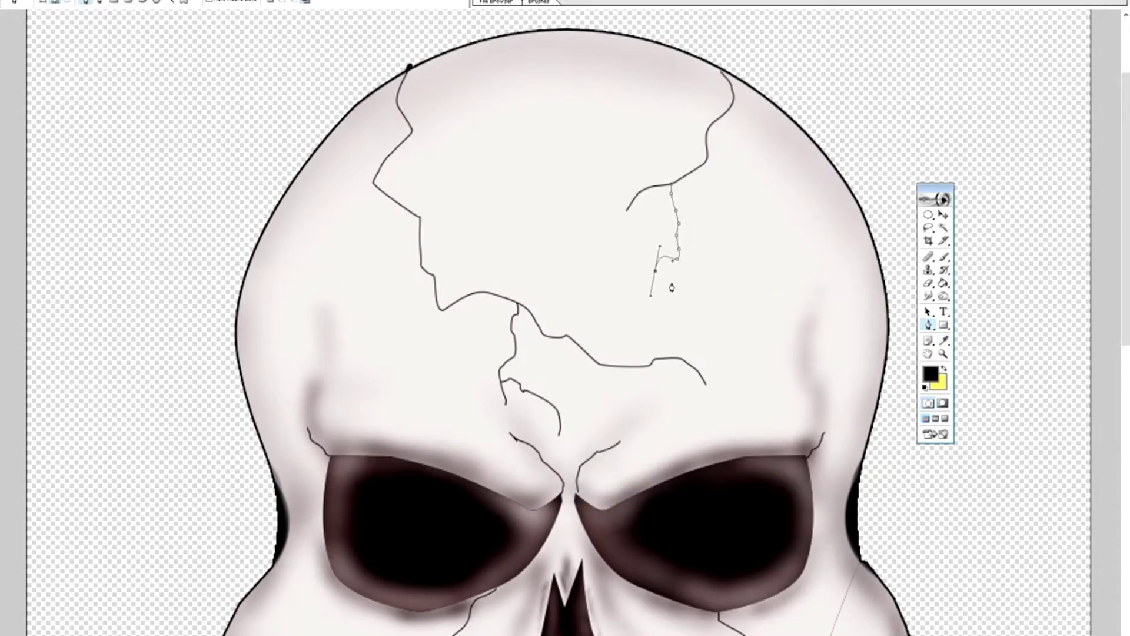
pyautogui.moveTo(883, 280); pyautogui.dragTo(808, 374)
pyautogui.rightClick(810, 378)
pyautogui.click(842, 438)
pyautogui.scroll(-5, 583, 310)
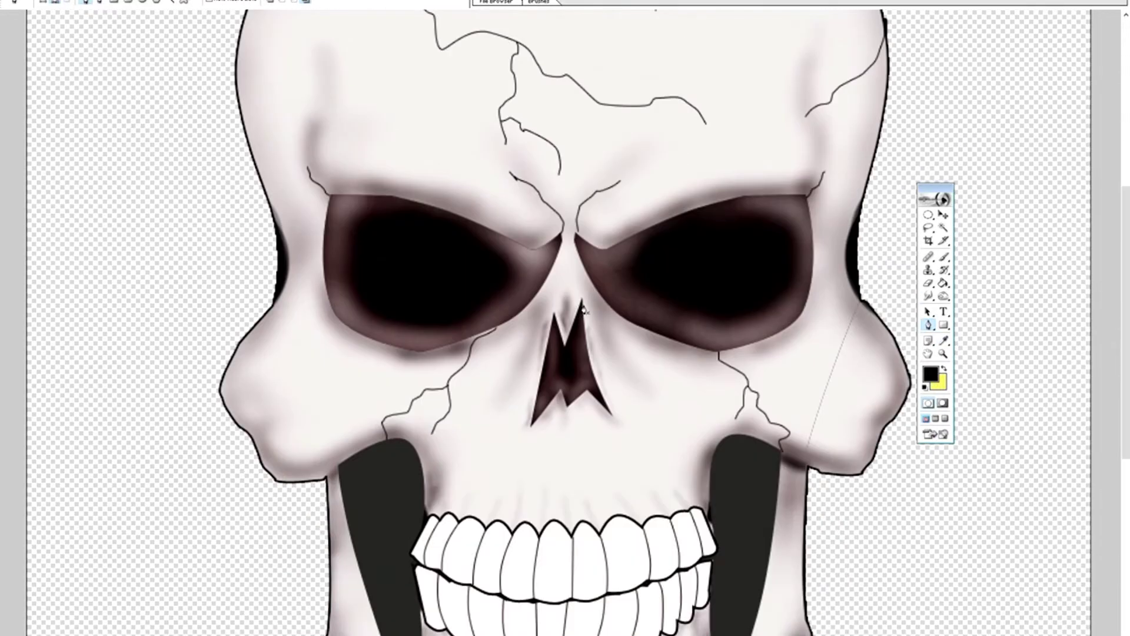
pyautogui.rightClick(587, 286)
pyautogui.click(519, 346)
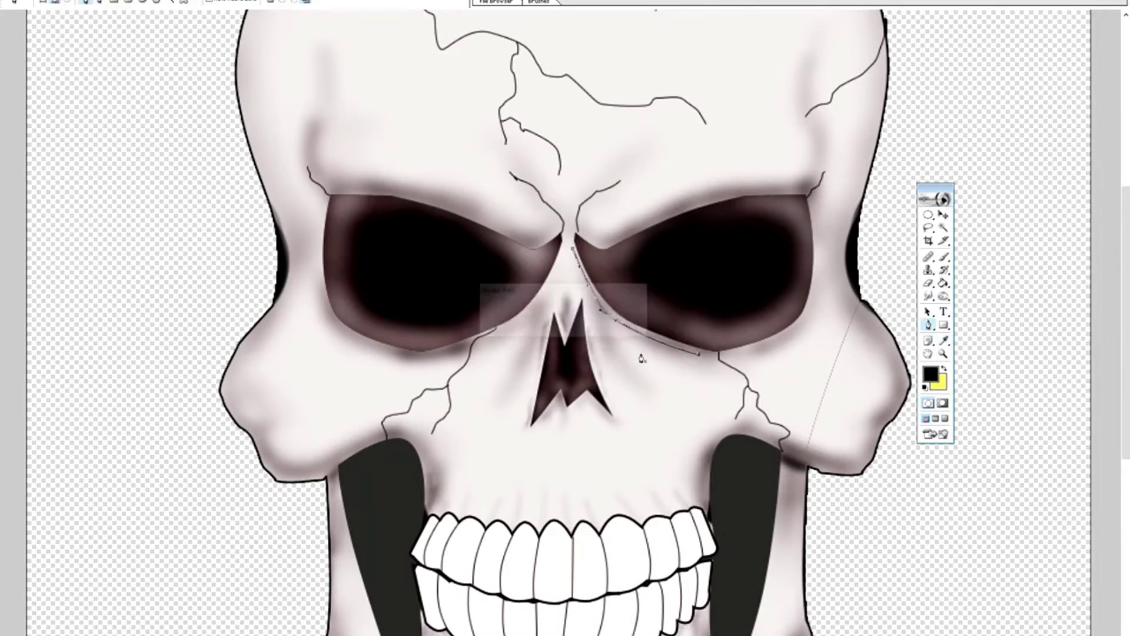
pyautogui.moveTo(819, 292); pyautogui.dragTo(789, 335)
pyautogui.rightClick(795, 324)
pyautogui.click(824, 390)
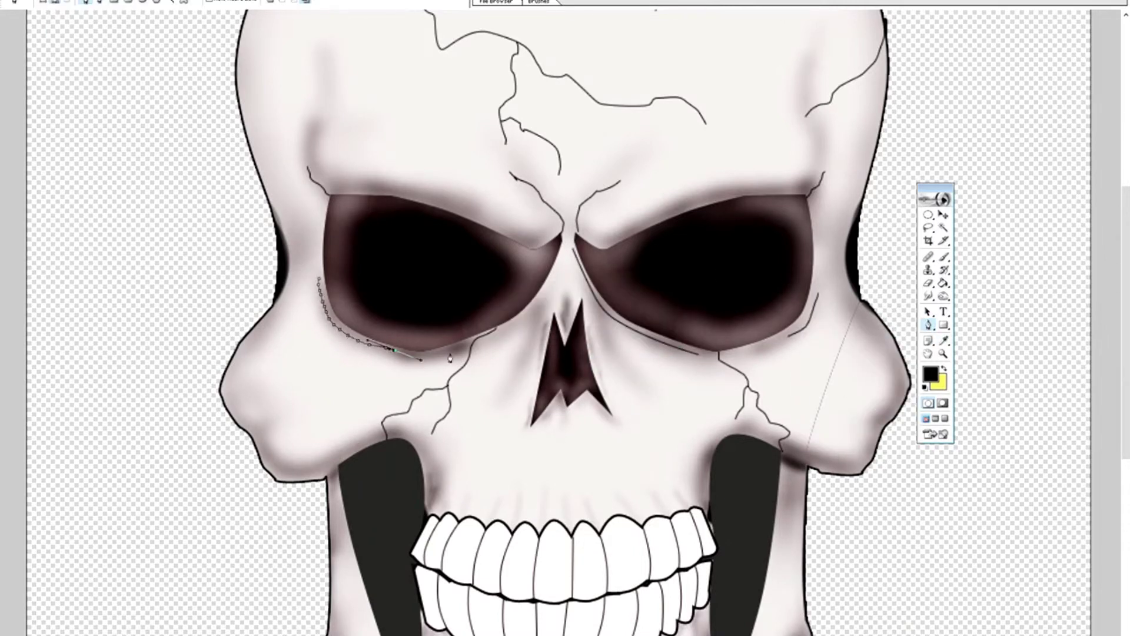
# Stroke short cracks below and along the nose and beneath the teeth
pyautogui.moveTo(553, 412); pyautogui.dragTo(564, 436)
pyautogui.rightClick(564, 436)
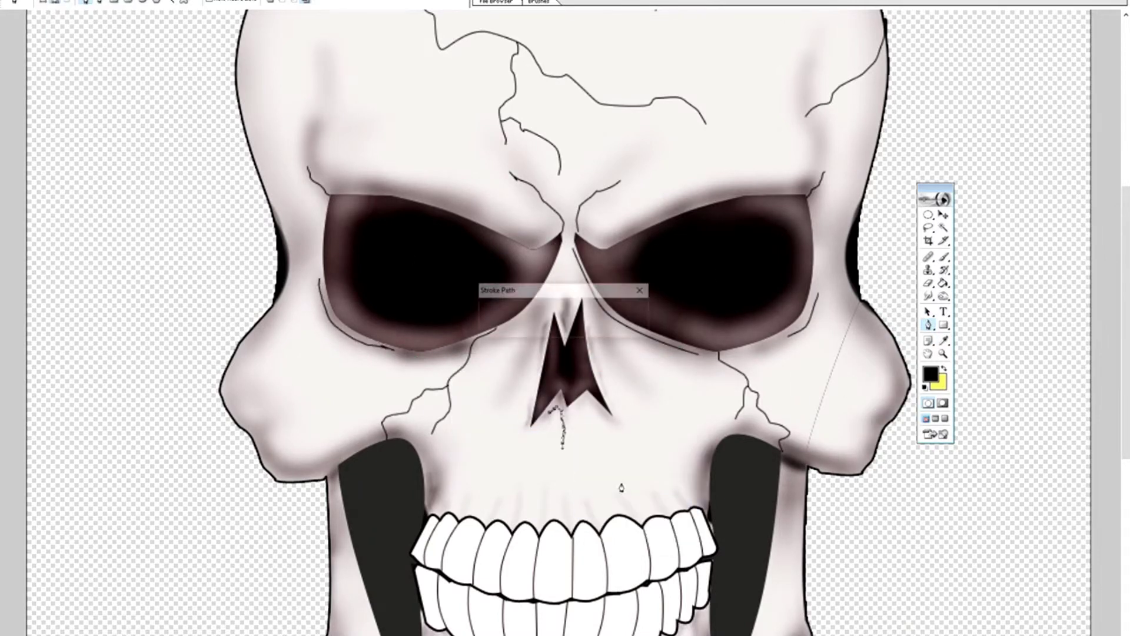
pyautogui.click(518, 292)
pyautogui.click(576, 414)
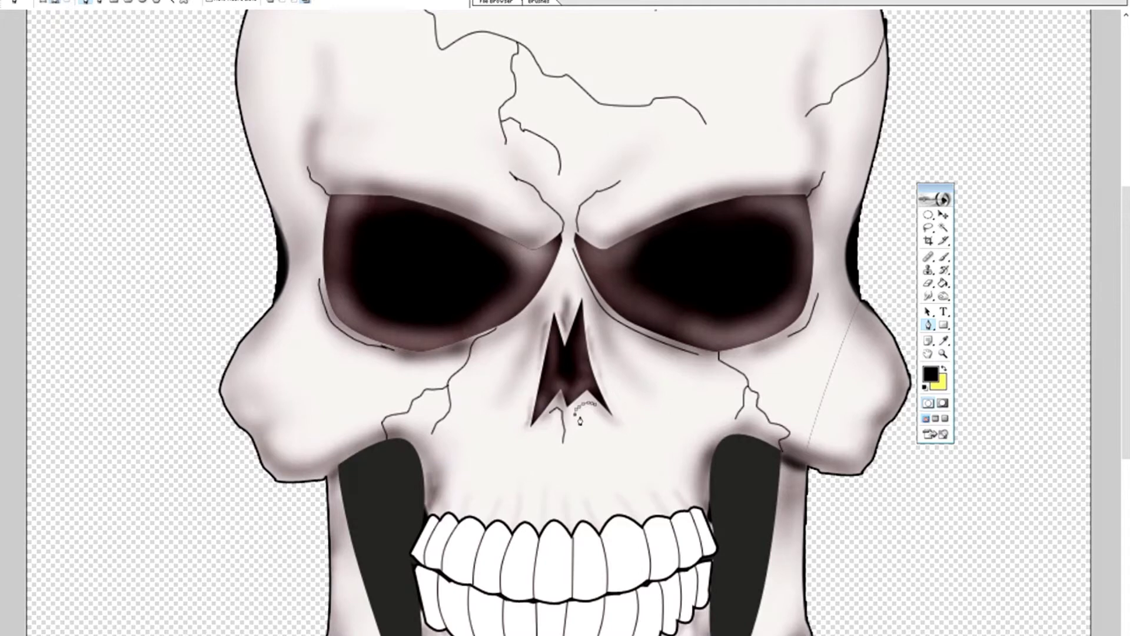
pyautogui.rightClick(587, 342)
pyautogui.click(617, 406)
pyautogui.click(616, 298)
pyautogui.scroll(-4, 639, 224)
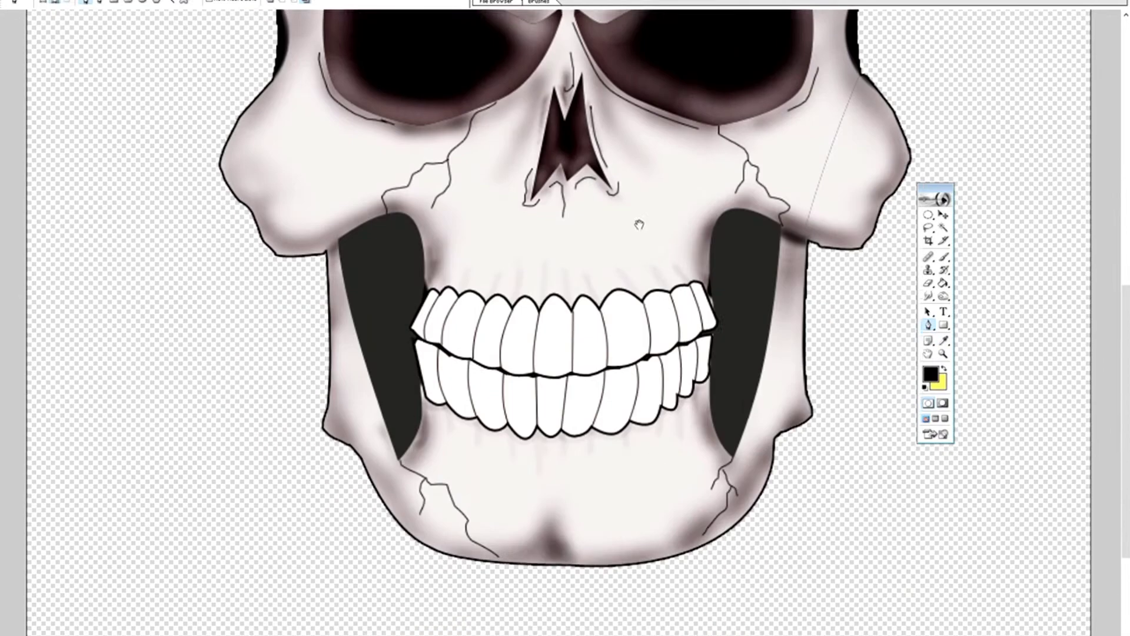
pyautogui.scroll(1, 639, 224)
pyautogui.rightClick(586, 518)
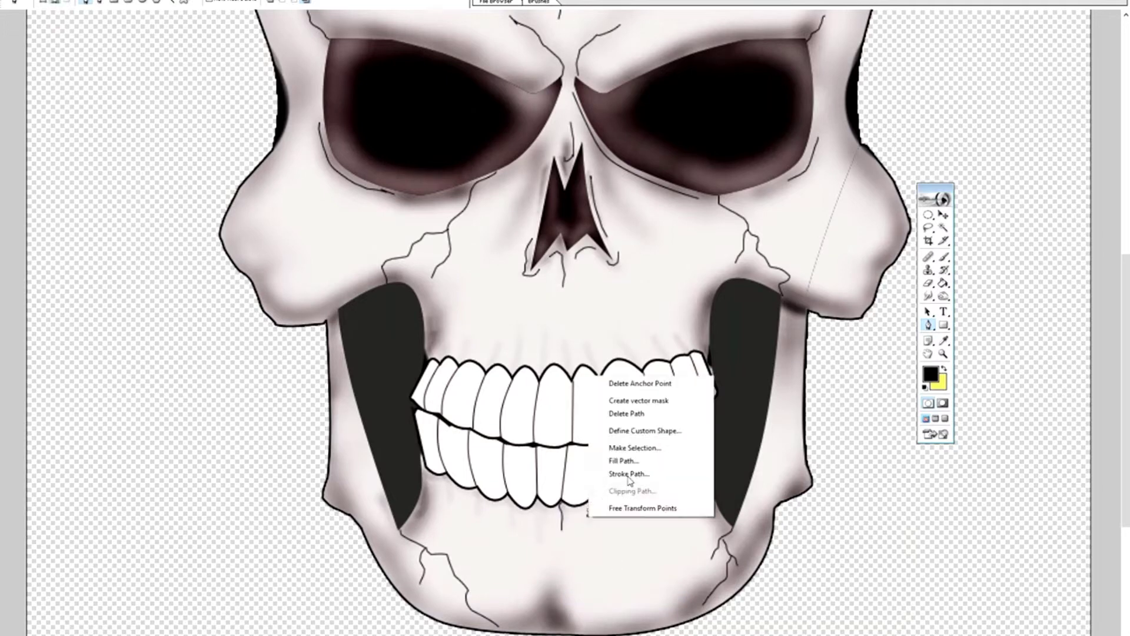
pyautogui.rightClick(623, 489)
pyautogui.click(654, 595)
# Add a short crack above the teeth, save, and zoom out to the whole skull
pyautogui.click(694, 488)
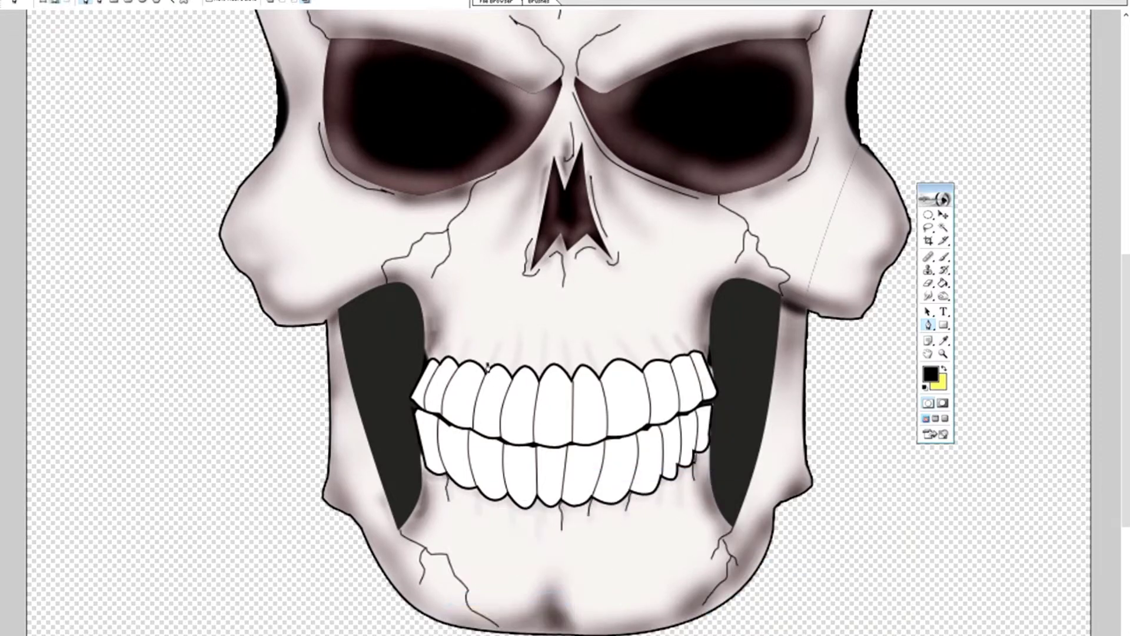
pyautogui.rightClick(495, 352)
pyautogui.click(605, 364)
pyautogui.rightClick(448, 348)
pyautogui.click(571, 422)
pyautogui.hotkey('ctrl', 's')
pyautogui.hotkey('ctrl', '-')
pyautogui.press('z')
pyautogui.keyDown('alt'); pyautogui.click(775, 349); pyautogui.keyUp('alt')
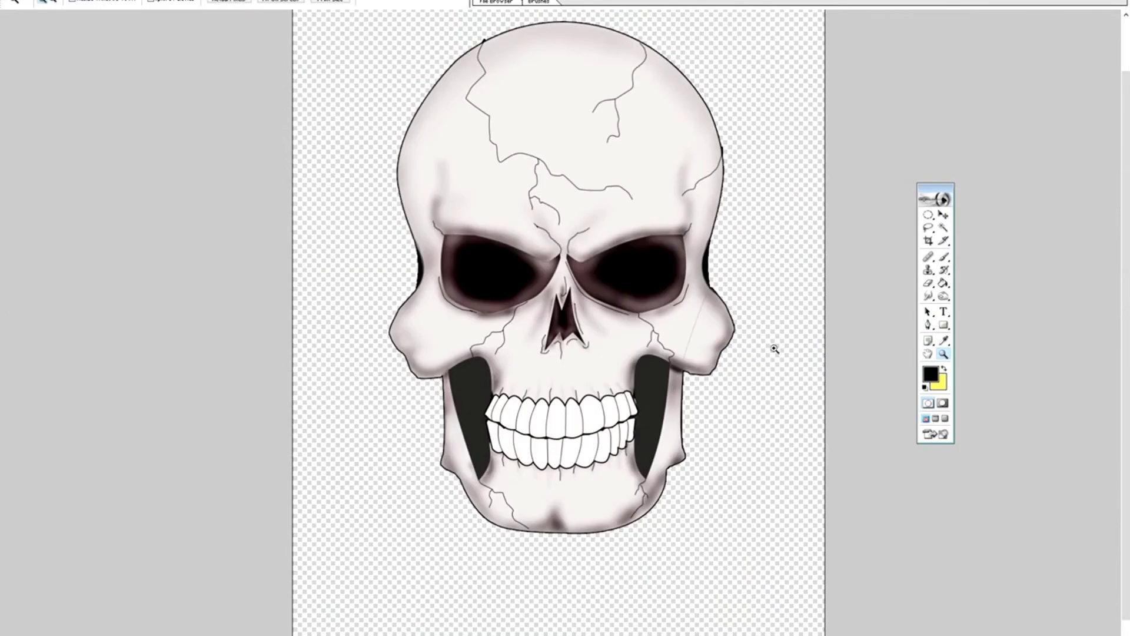
pyautogui.press('v')
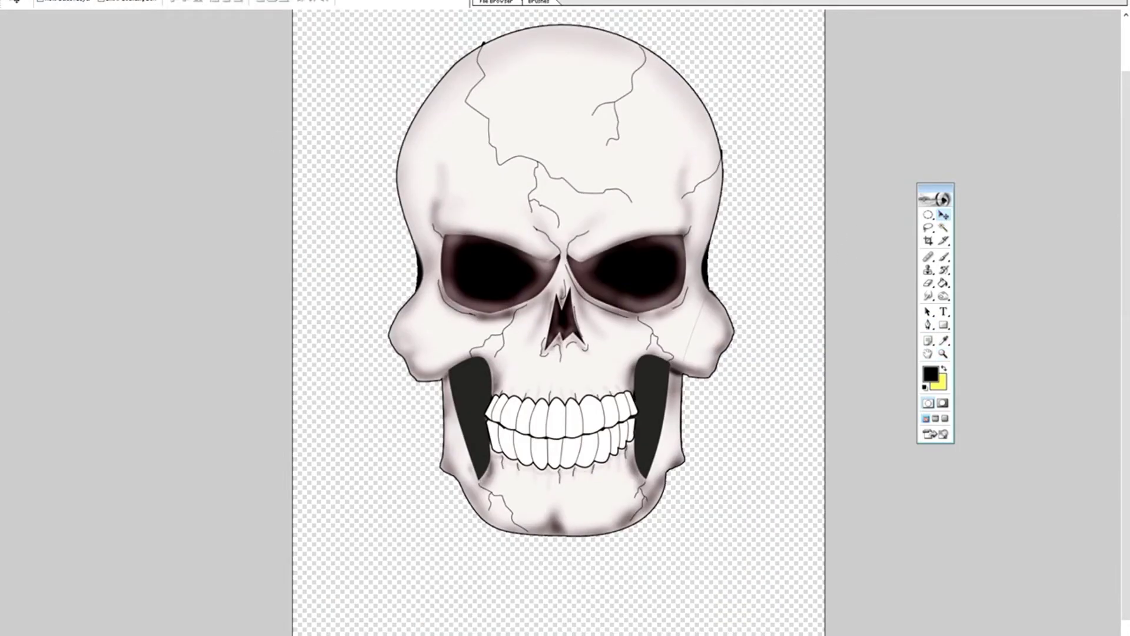
# Add a new layer filled black behind the skull and fill the jaw gaps black
pyautogui.hotkey('ctrl', 'shift', 'n')
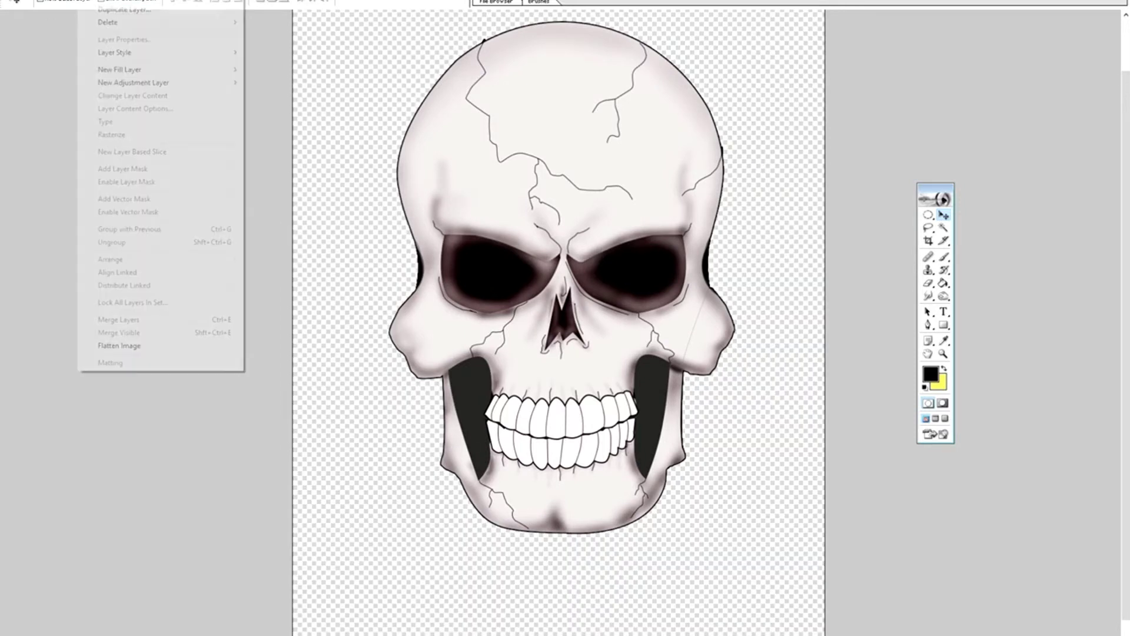
pyautogui.press('Return')
pyautogui.press('g')
pyautogui.click(790, 290)
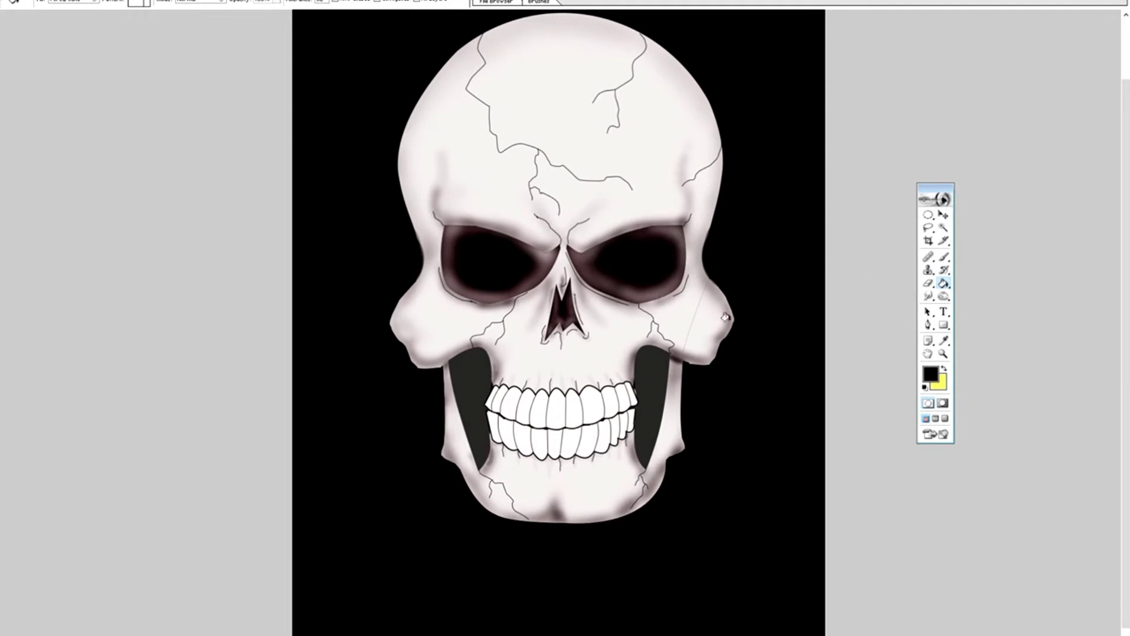
pyautogui.scroll(2, 631, 333)
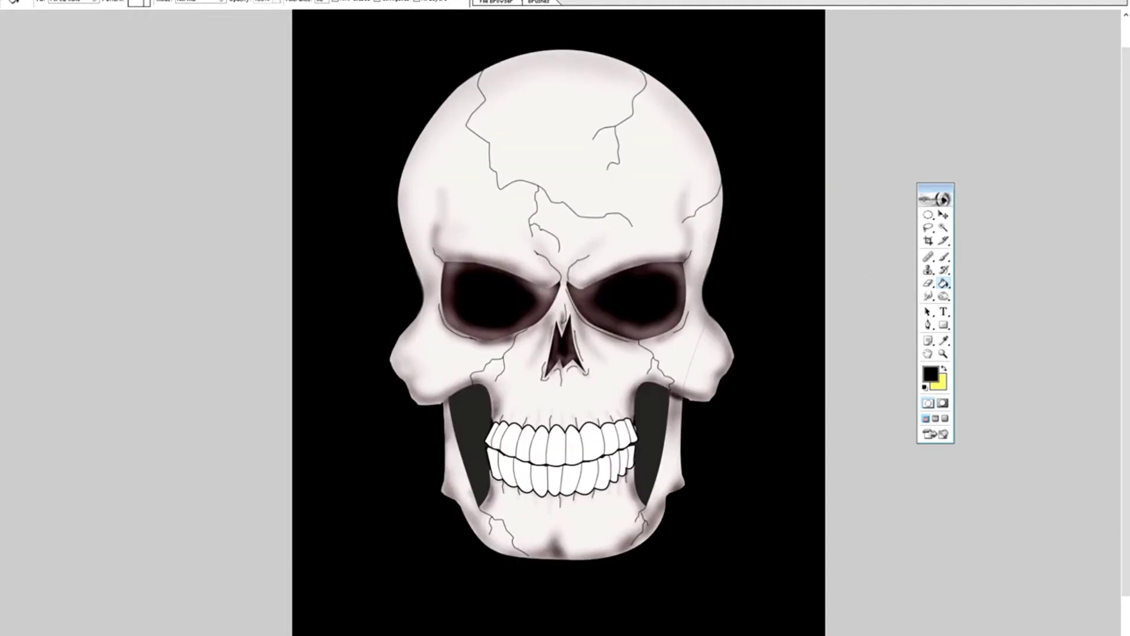
pyautogui.click(468, 455)
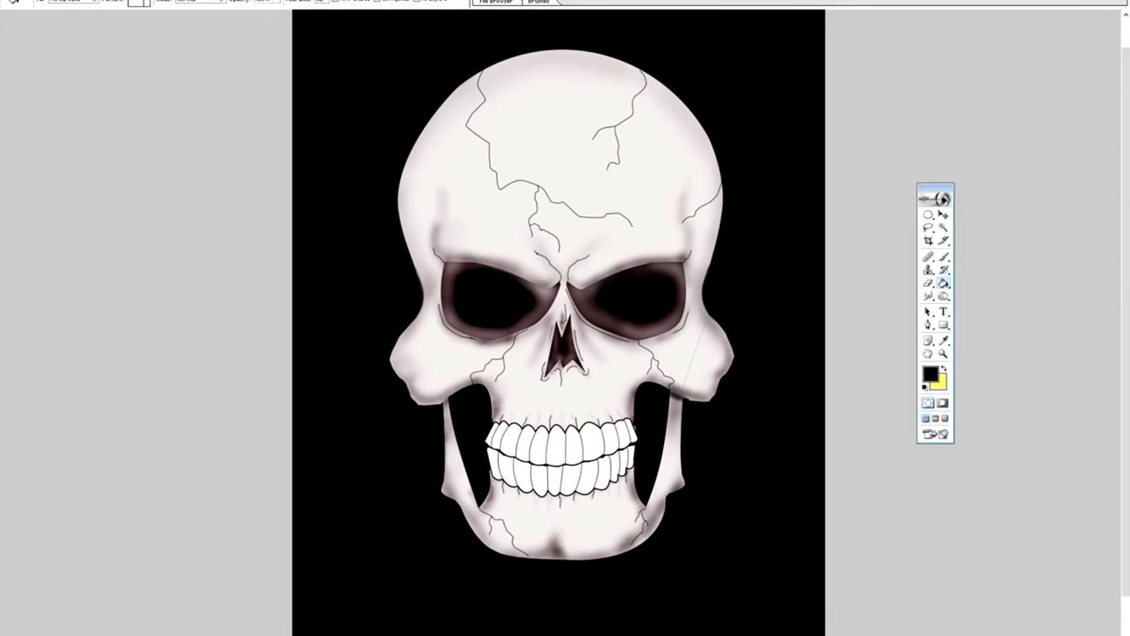
pyautogui.scroll(-1, 559, 318)
# Select the skull, switch to the Gradient tool to shade its rim, then deselect
pyautogui.hotkey('ctrl', 'shift', 'i')
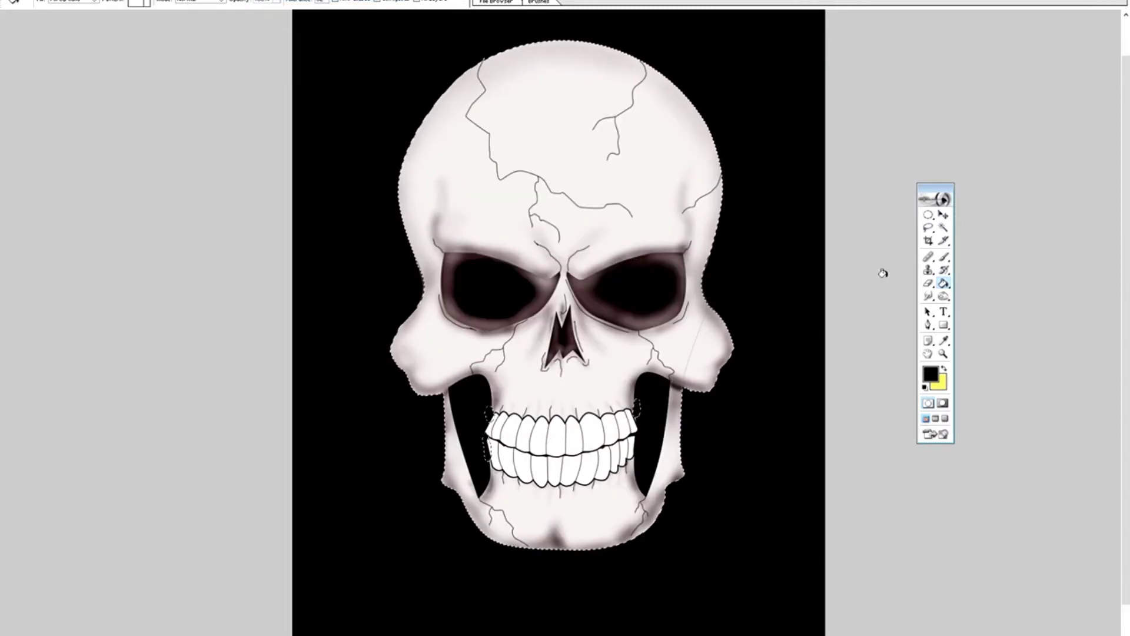
pyautogui.hotkey('shift', 'g')
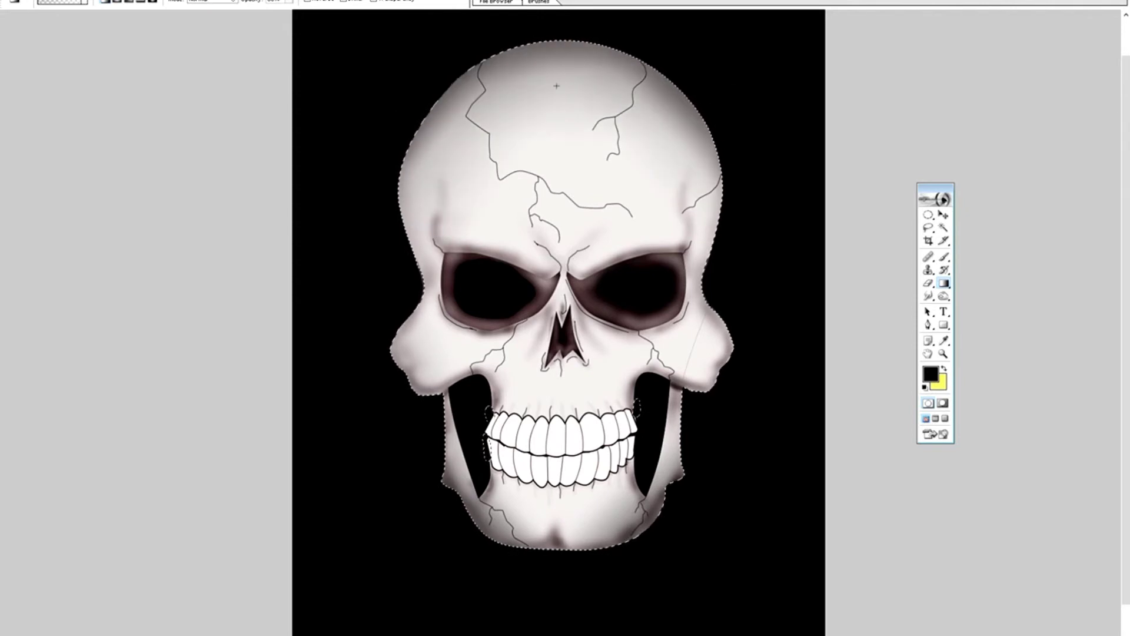
pyautogui.hotkey('ctrl', 'd')
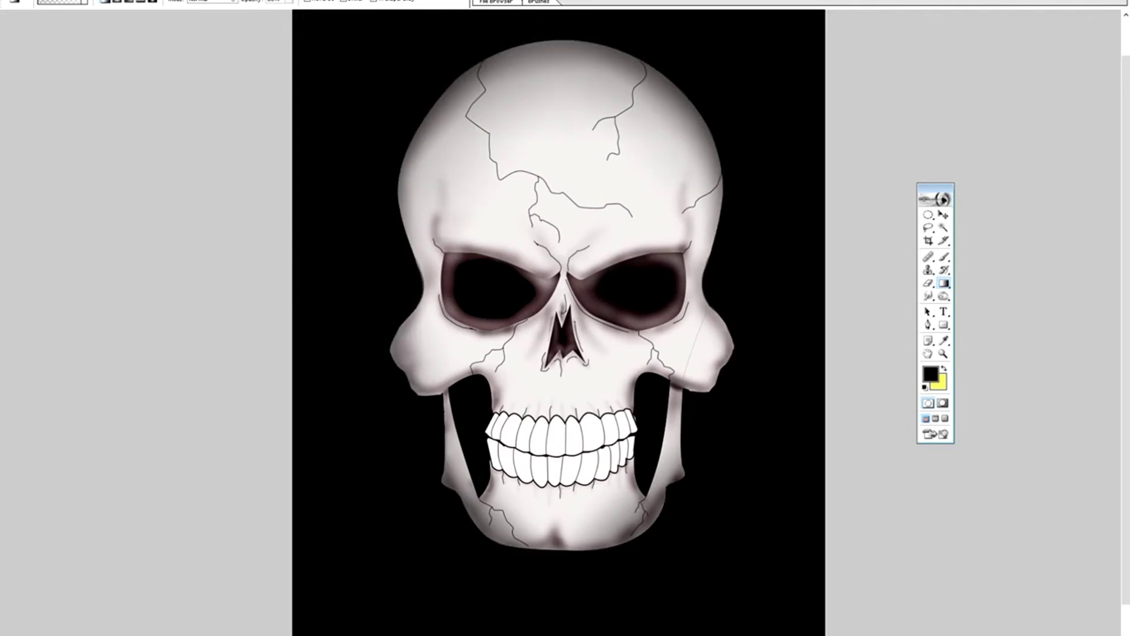
pyautogui.hotkey('ctrl', 'h')
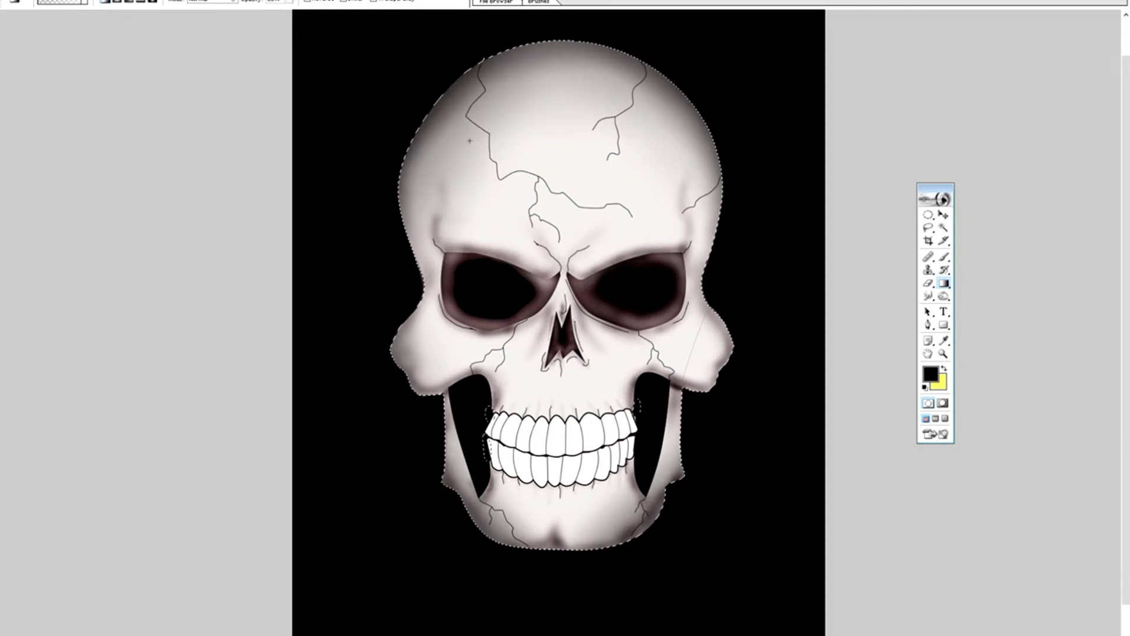
pyautogui.hotkey('ctrl', 'h')
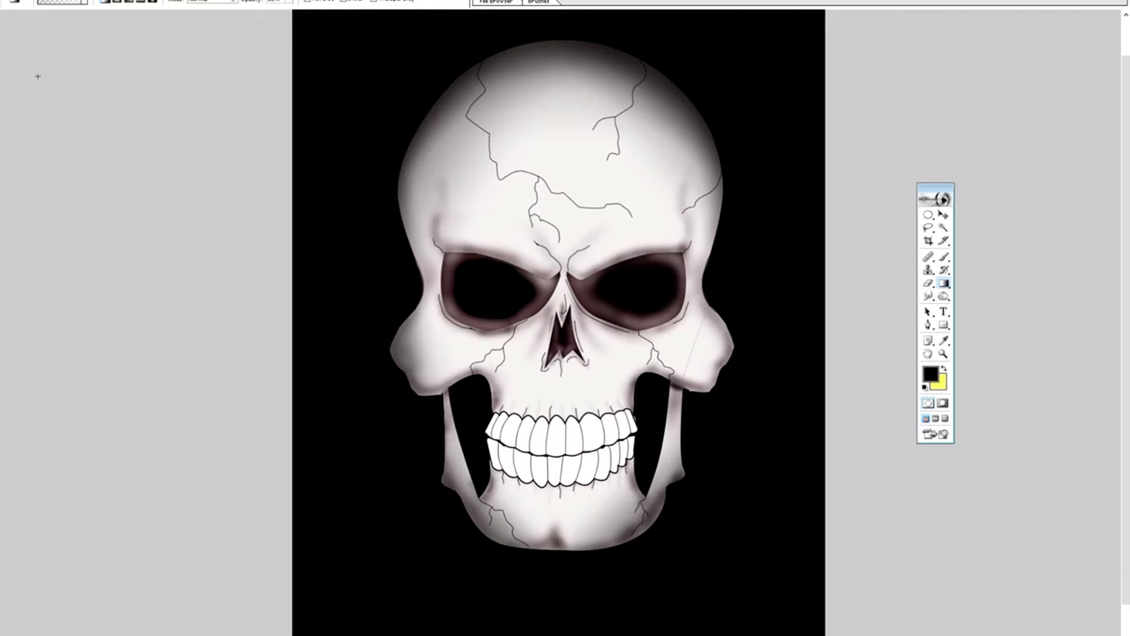
# Fill an elliptical eye selection with bright red and copy the iris into the left eye
pyautogui.press('m')
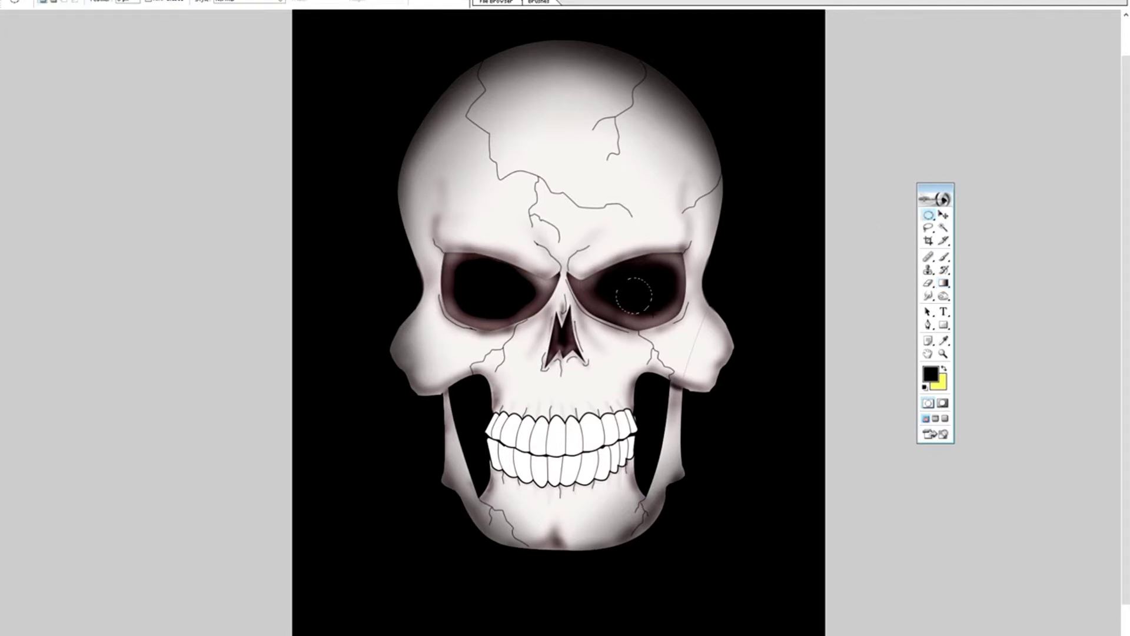
pyautogui.moveTo(622, 307); pyautogui.dragTo(619, 299)
pyautogui.click(930, 374)
pyautogui.click(988, 53)
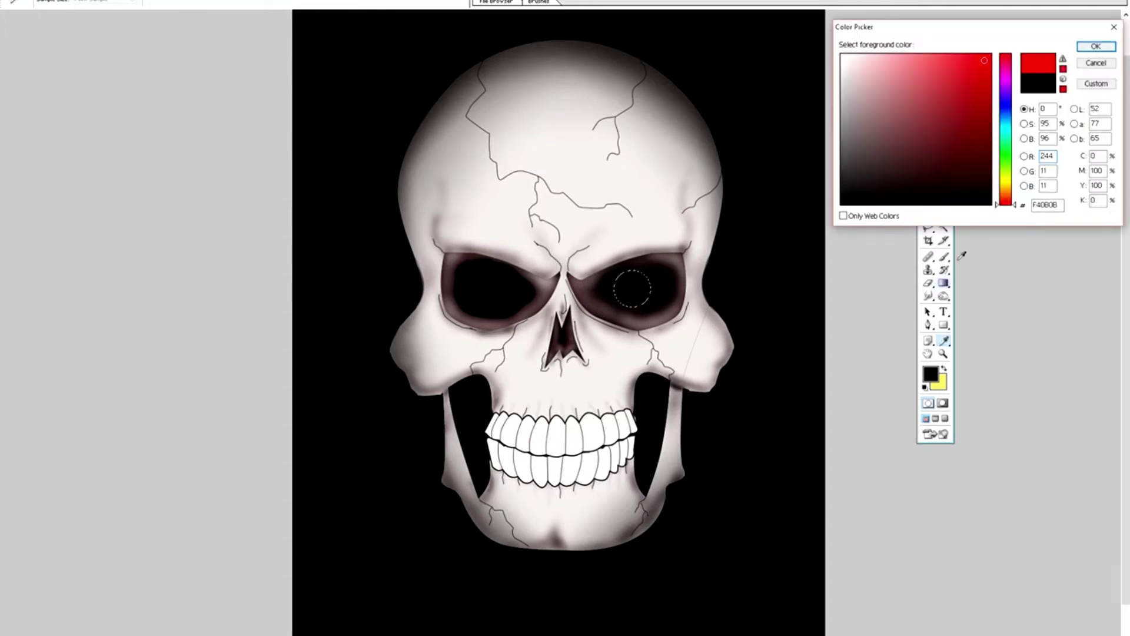
pyautogui.click(1100, 46)
pyautogui.hotkey('shift', 'g')
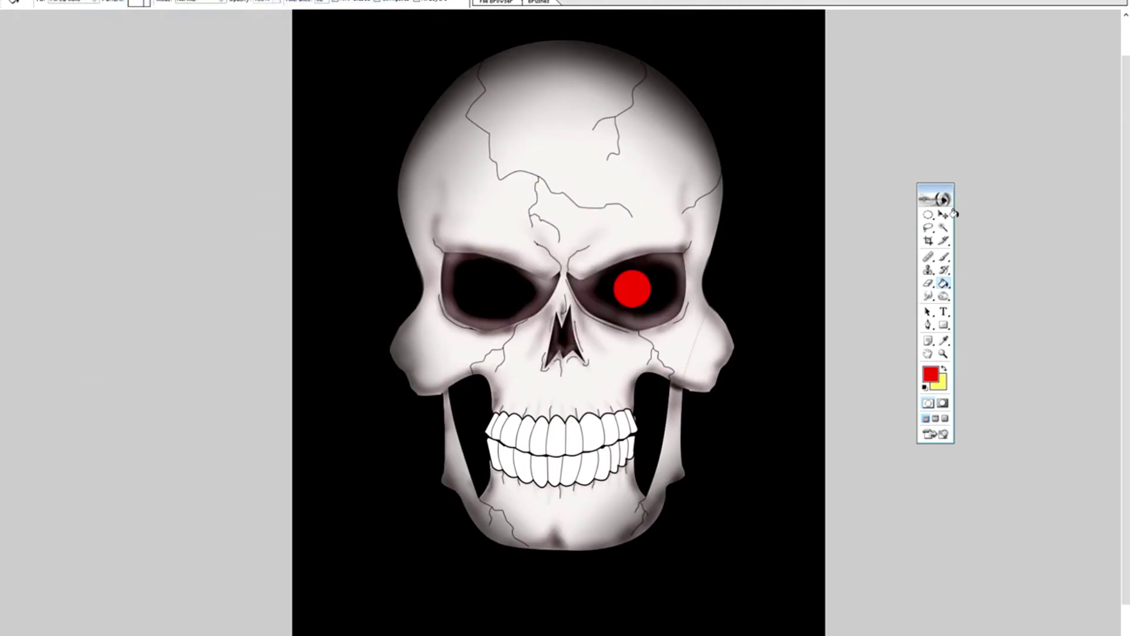
pyautogui.click(943, 215)
pyautogui.moveTo(632, 288); pyautogui.dragTo(497, 291)
# Give the iris a fading red gradient Outer Glow, then apply the same glow to the right iris
pyautogui.click(94, 1)
pyautogui.click(328, 93)
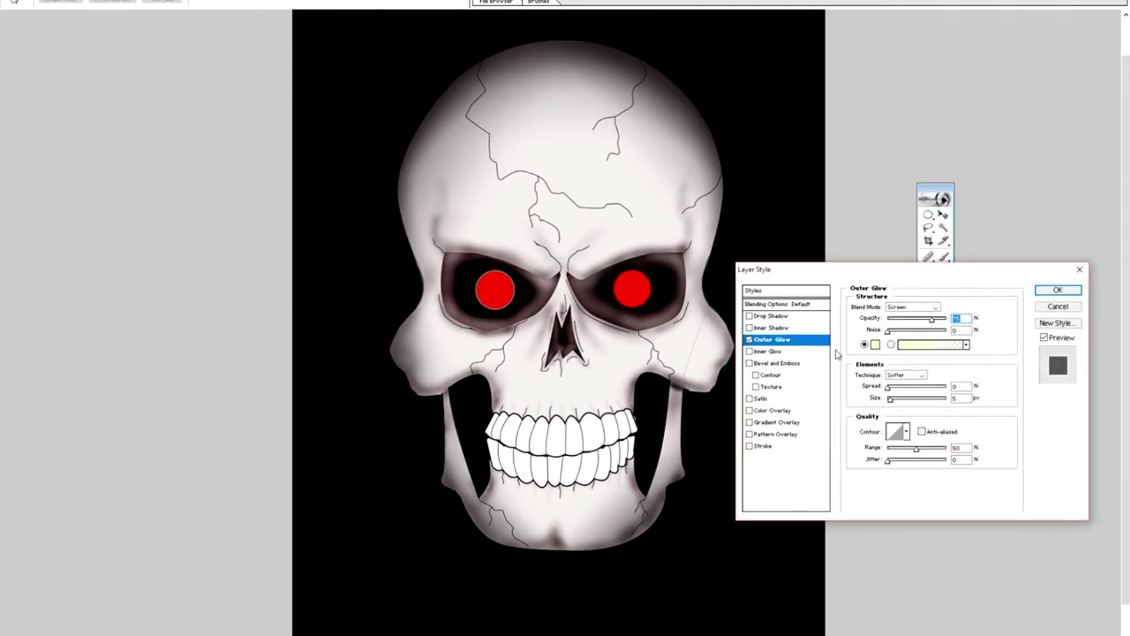
pyautogui.moveTo(889, 399); pyautogui.dragTo(897, 402)
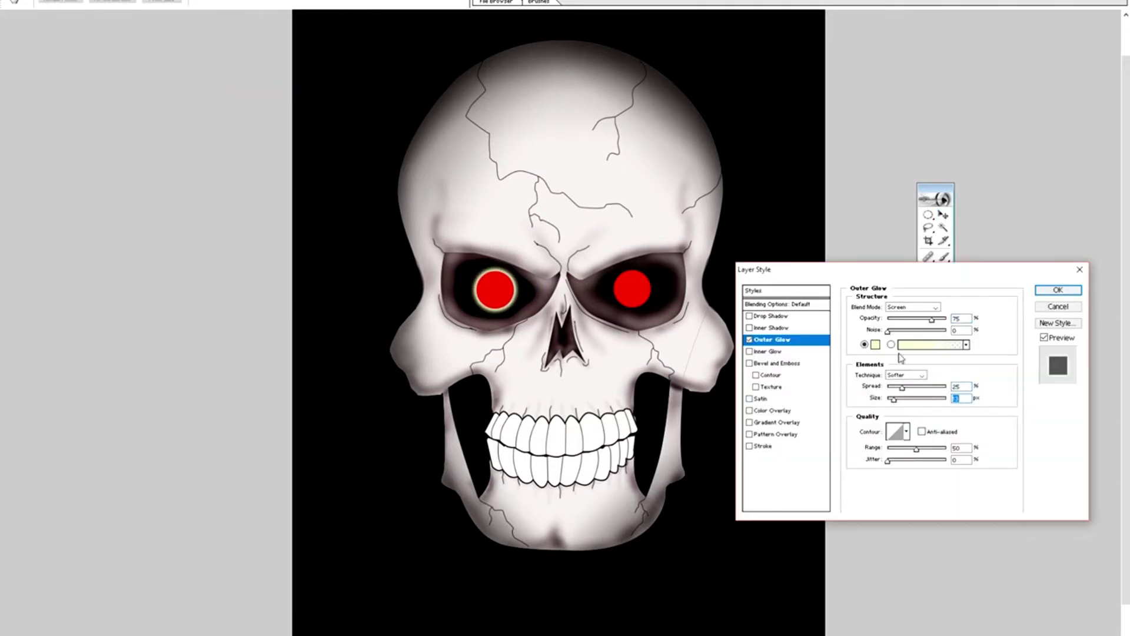
pyautogui.click(930, 345)
pyautogui.click(841, 176)
pyautogui.click(1025, 170)
pyautogui.moveTo(902, 387); pyautogui.dragTo(922, 386)
pyautogui.moveTo(894, 398); pyautogui.dragTo(896, 400)
pyautogui.moveTo(921, 387); pyautogui.dragTo(897, 386)
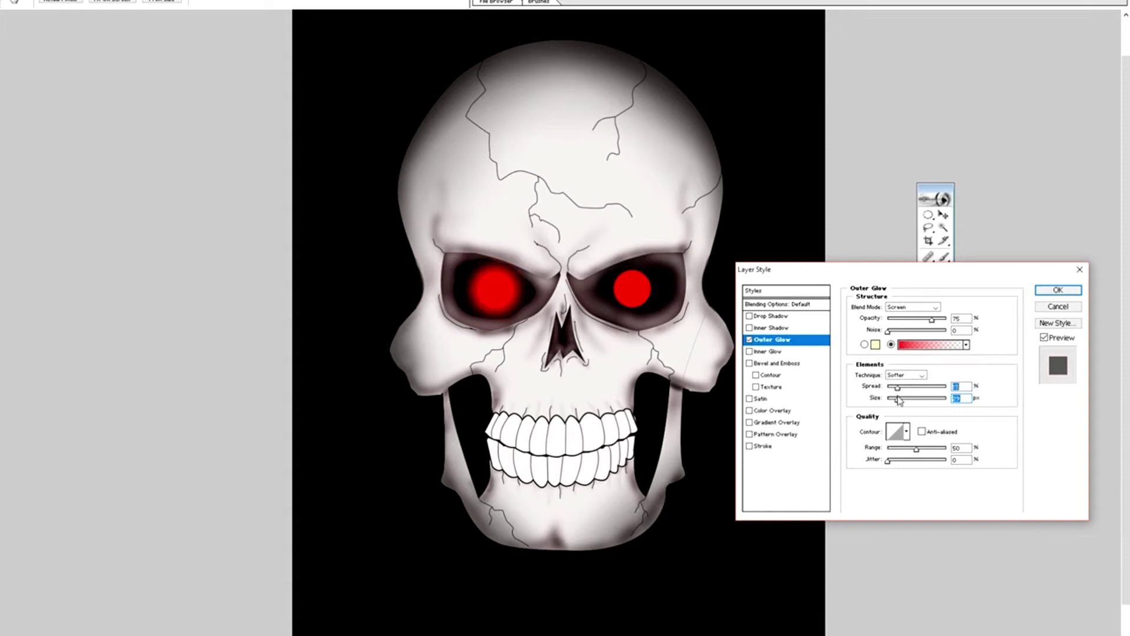
pyautogui.click(1058, 290)
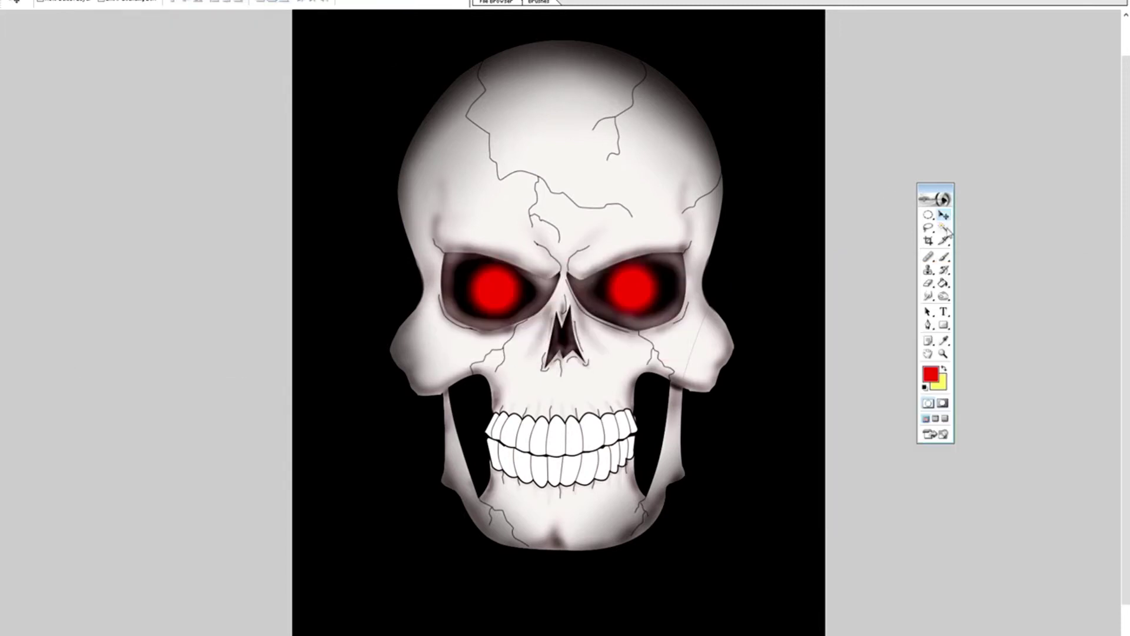
pyautogui.press('z')
pyautogui.click(557, 339)
# Reset the foreground colour to black, then maximize the reopened skull document and zoom into its face
pyautogui.press('m')
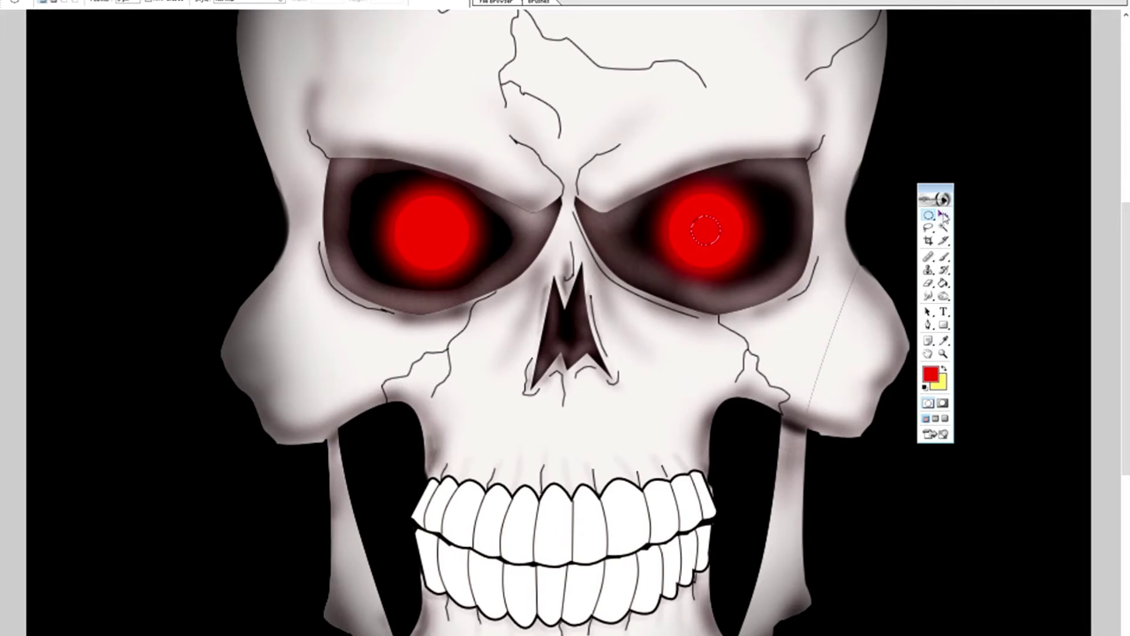
pyautogui.press('g')
pyautogui.click(930, 374)
pyautogui.click(1097, 49)
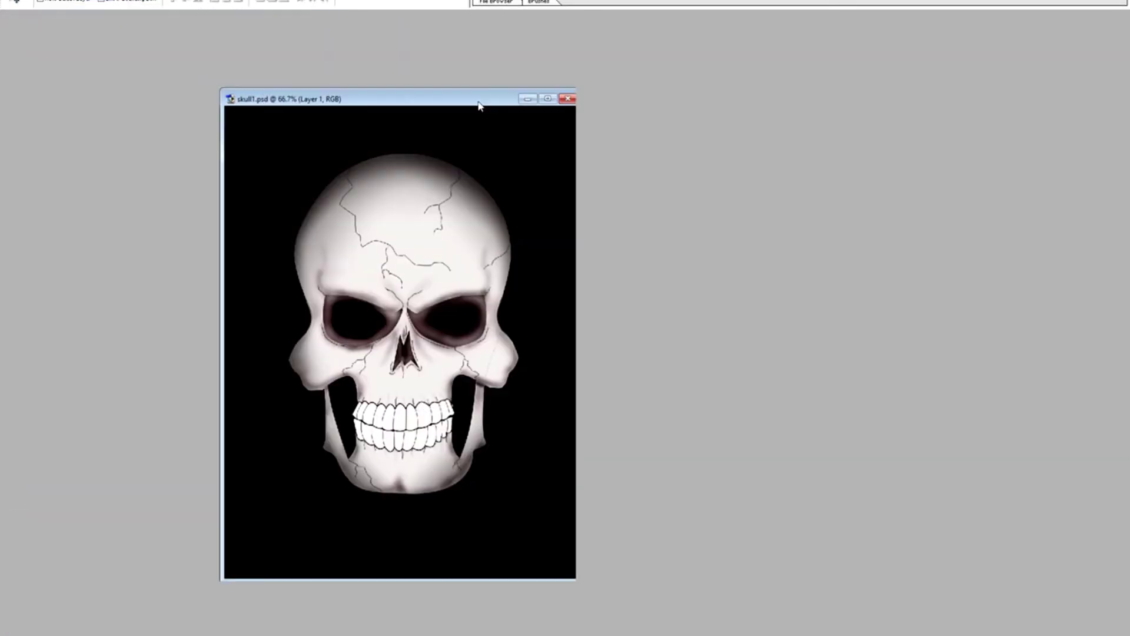
pyautogui.doubleClick(479, 101)
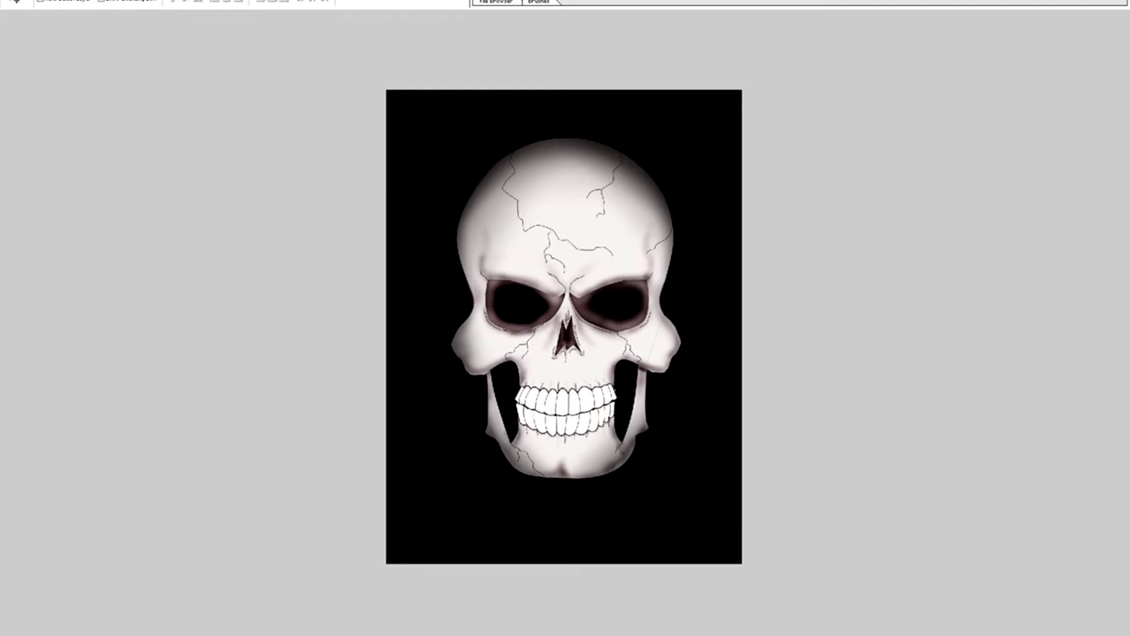
pyautogui.click(554, 314)
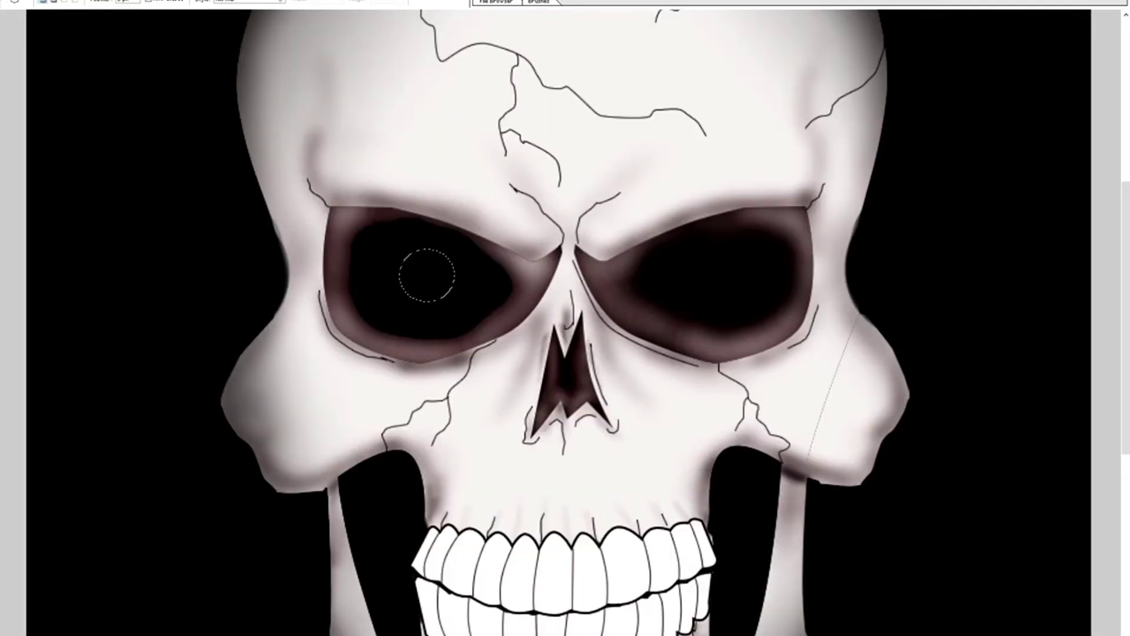
# Add a new empty layer and check the brush size options
pyautogui.hotkey('shift', 'ctrl', 'n')
pyautogui.press('Return')
pyautogui.press('g')
pyautogui.press('Return')
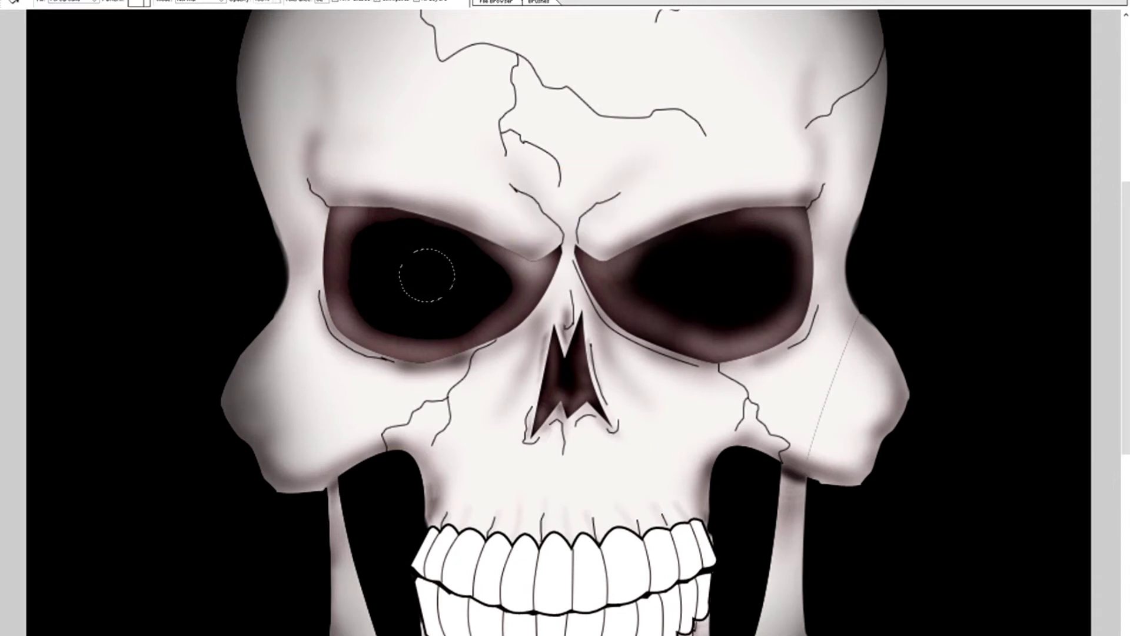
pyautogui.press('b')
pyautogui.rightClick(425, 277)
pyautogui.scroll(-1, 425, 278)
pyautogui.press('Escape')
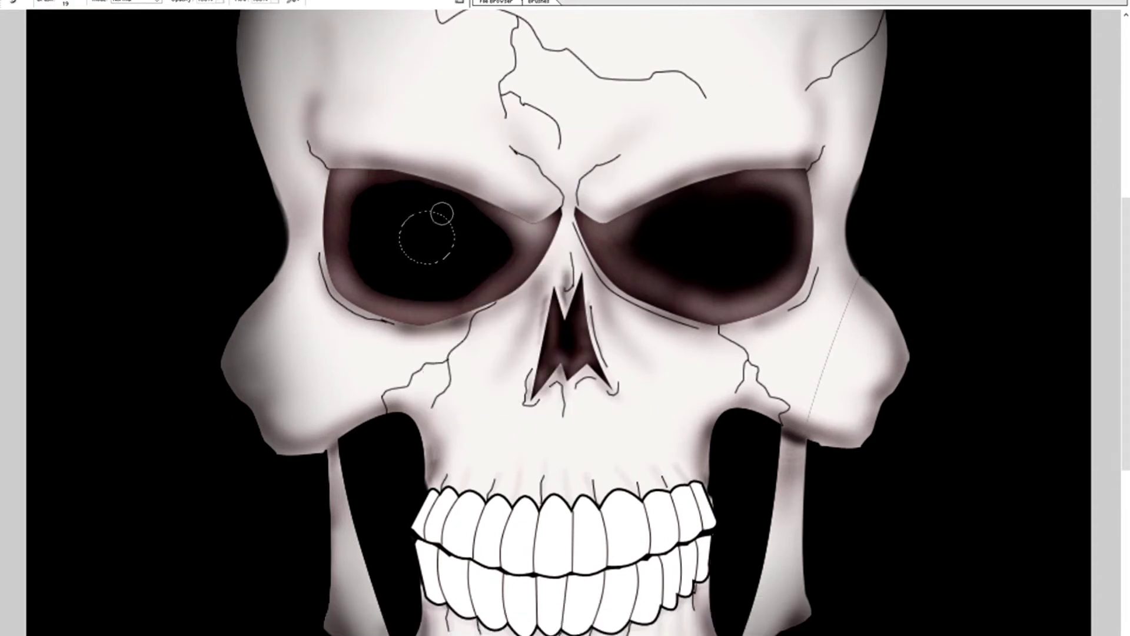
pyautogui.press('v')
pyautogui.scroll(2, 566, 323)
# Fill the left eye selection with red, duplicate it into the right eye, and blacken the pupil centre
pyautogui.hotkey('alt', 'BackSpace')
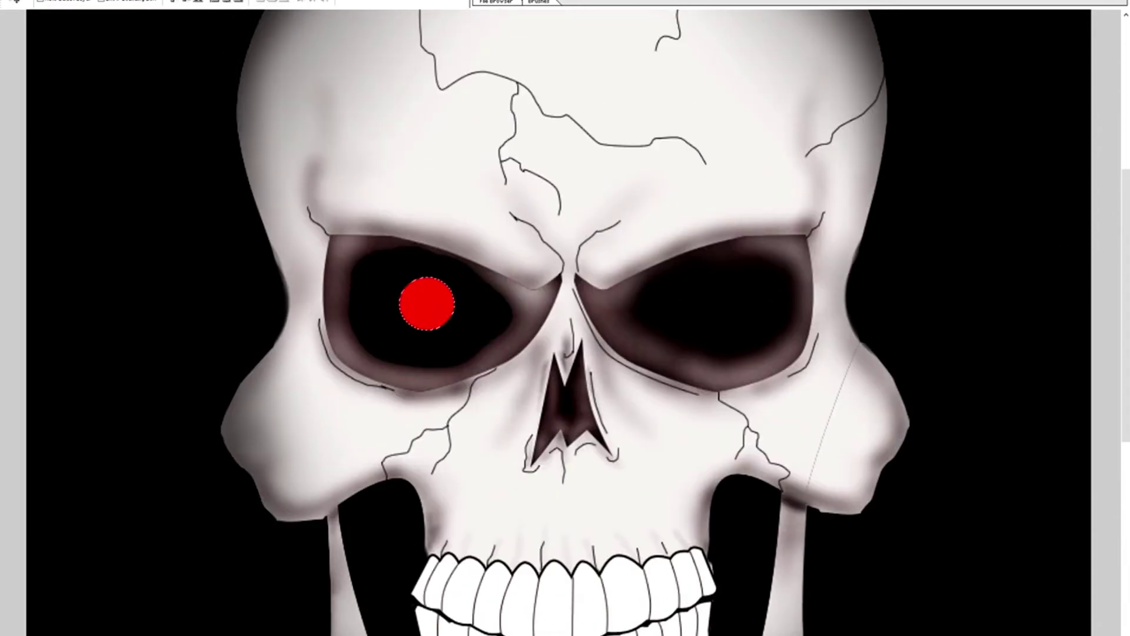
pyautogui.click(330, 53)
pyautogui.moveTo(432, 309); pyautogui.dragTo(709, 312)
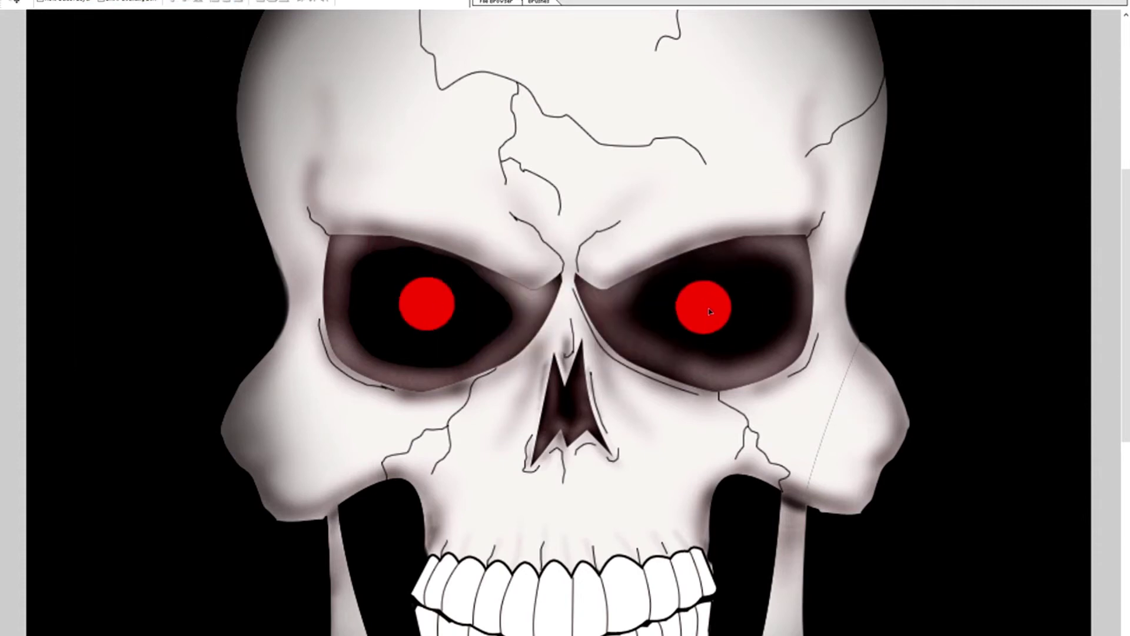
pyautogui.click(88, 1)
pyautogui.click(159, 8)
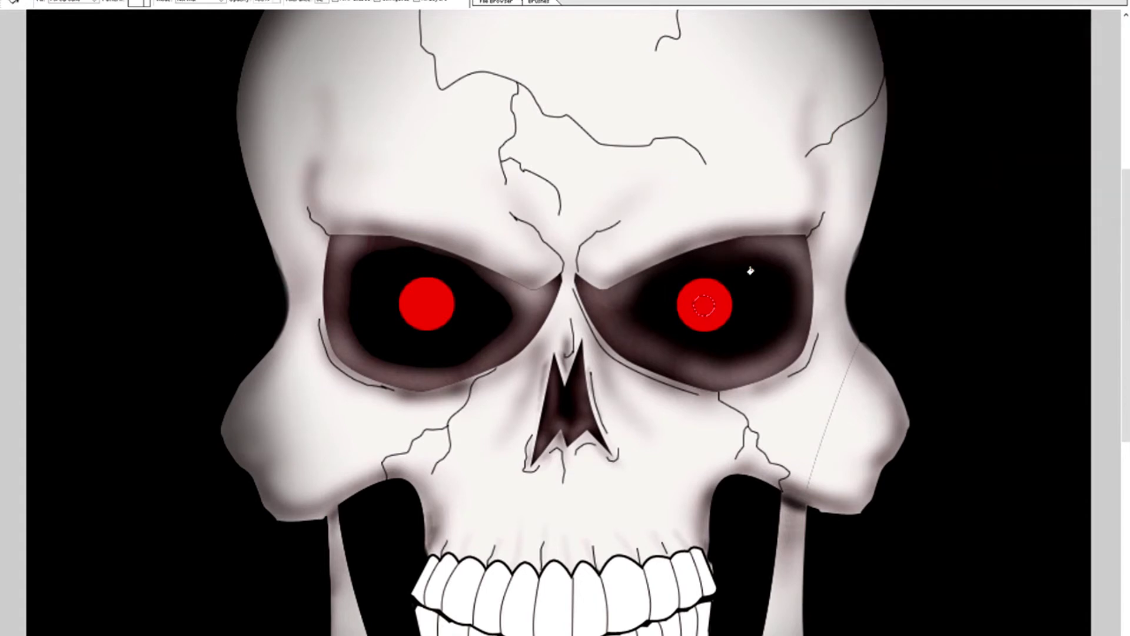
pyautogui.press('b')
pyautogui.hotkey('ctrl', 'd')
pyautogui.click(88, 1)
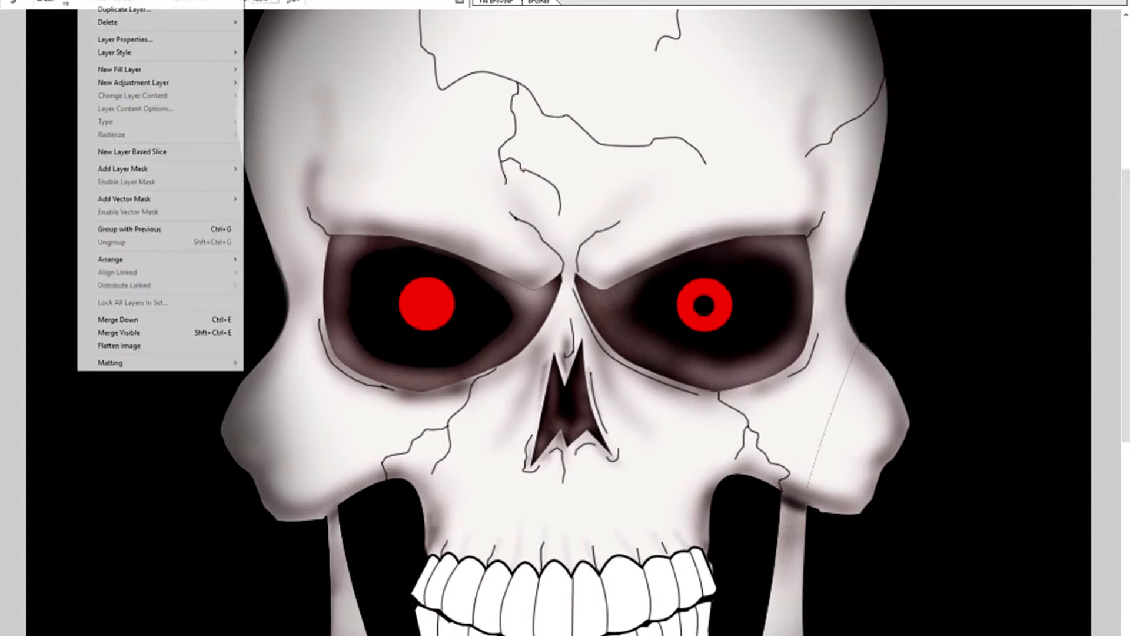
# Select the right-eye layer and give it a red Outer Glow with larger spread and size
pyautogui.click(118, 321)
pyautogui.press('v')
pyautogui.rightClick(690, 291)
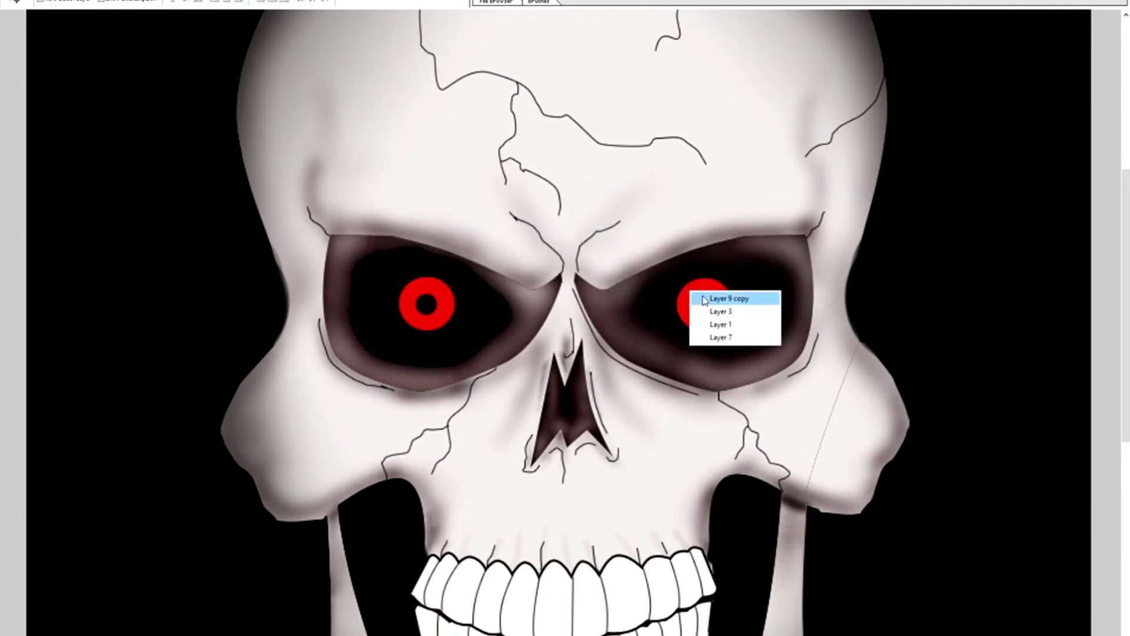
pyautogui.click(706, 298)
pyautogui.click(88, 1)
pyautogui.click(443, 153)
pyautogui.click(930, 345)
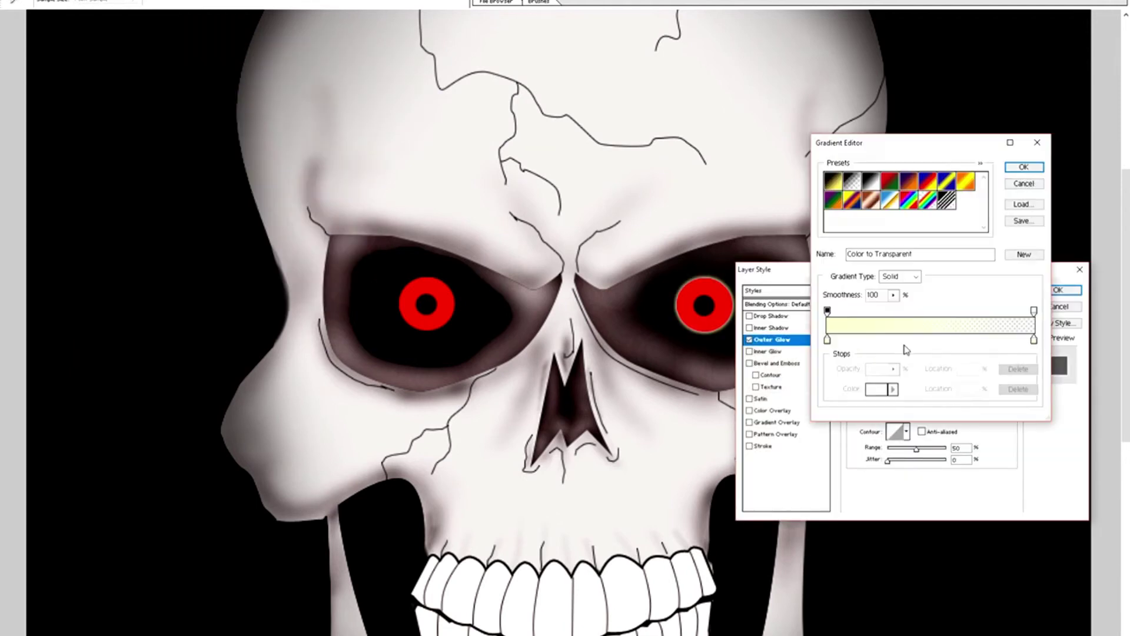
pyautogui.click(1022, 164)
pyautogui.click(876, 345)
pyautogui.click(1092, 45)
pyautogui.moveTo(887, 387)
pyautogui.mouseDown()
pyautogui.moveTo(903, 386)
pyautogui.moveTo(896, 399)
pyautogui.mouseUp()
# Apply the right eye's glow, pick the left-eye layer, and set a near-white foreground colour
pyautogui.press('Return')
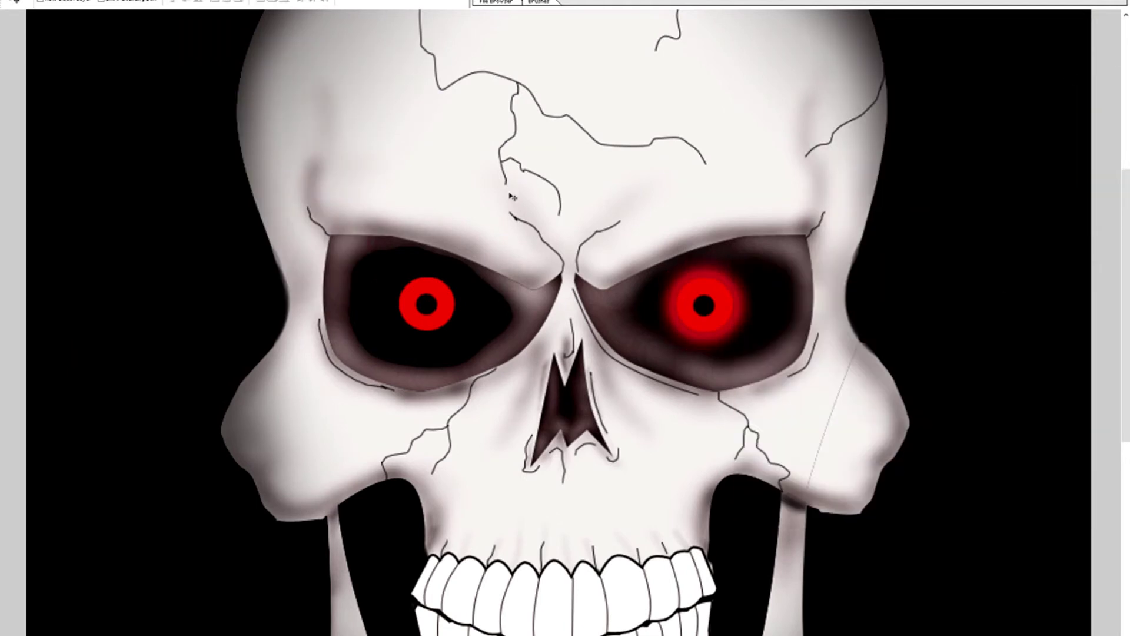
pyautogui.press('v')
pyautogui.rightClick(428, 306)
pyautogui.click(479, 316)
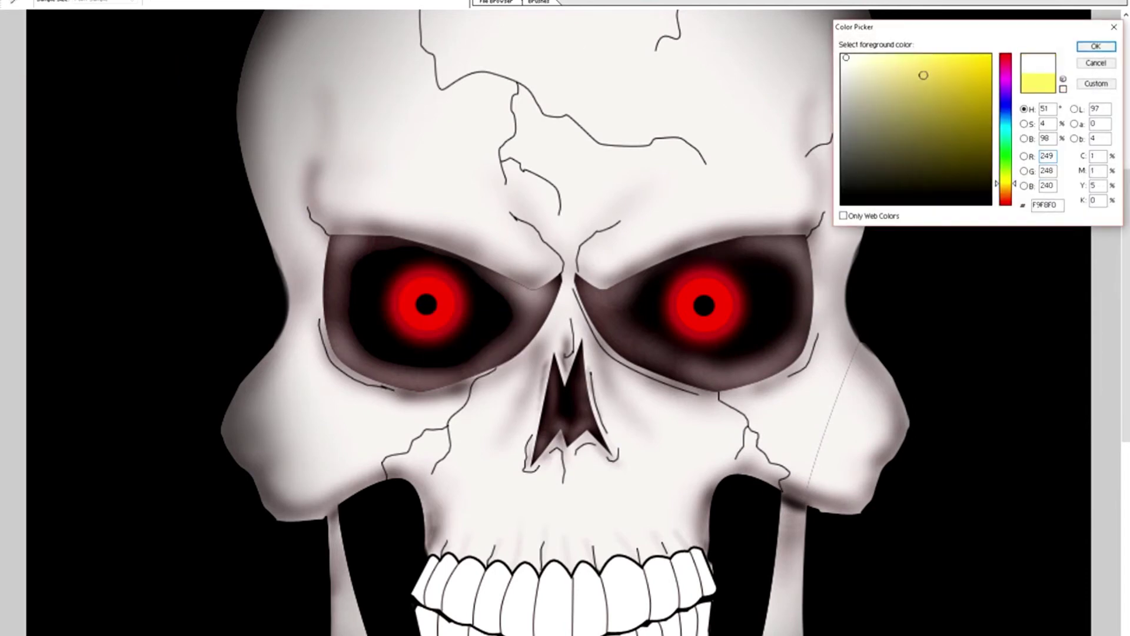
pyautogui.click(1096, 46)
# Dab small white highlight dots into both pupils with a tiny round brush
pyautogui.rightClick(707, 302)
pyautogui.click(730, 411)
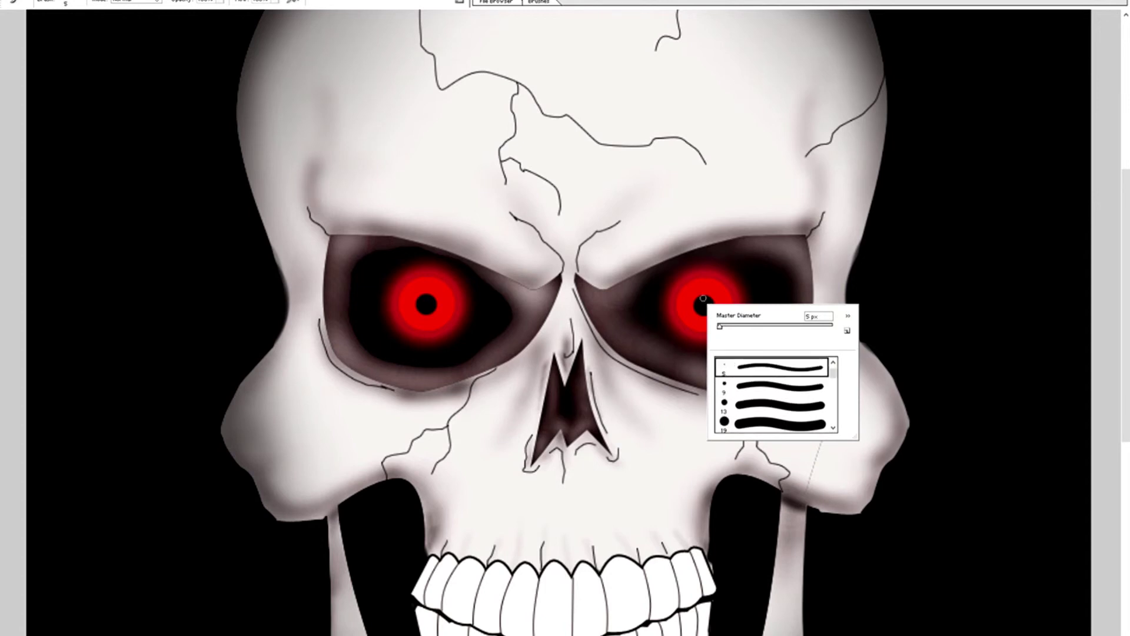
pyautogui.click(707, 302)
pyautogui.click(428, 302)
pyautogui.rightClick(707, 302)
pyautogui.click(777, 406)
pyautogui.press('Return')
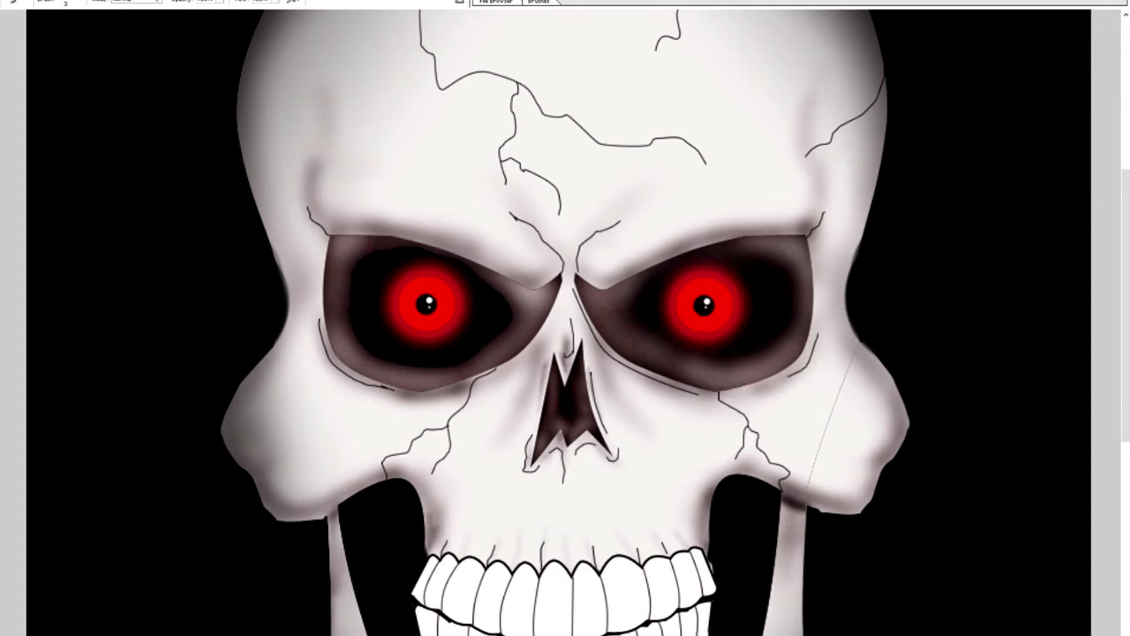
pyautogui.click(1093, 46)
# Set up the Dodge tool with an enlarged brush and toggle undo to compare the left eye's glow
pyautogui.press('o')
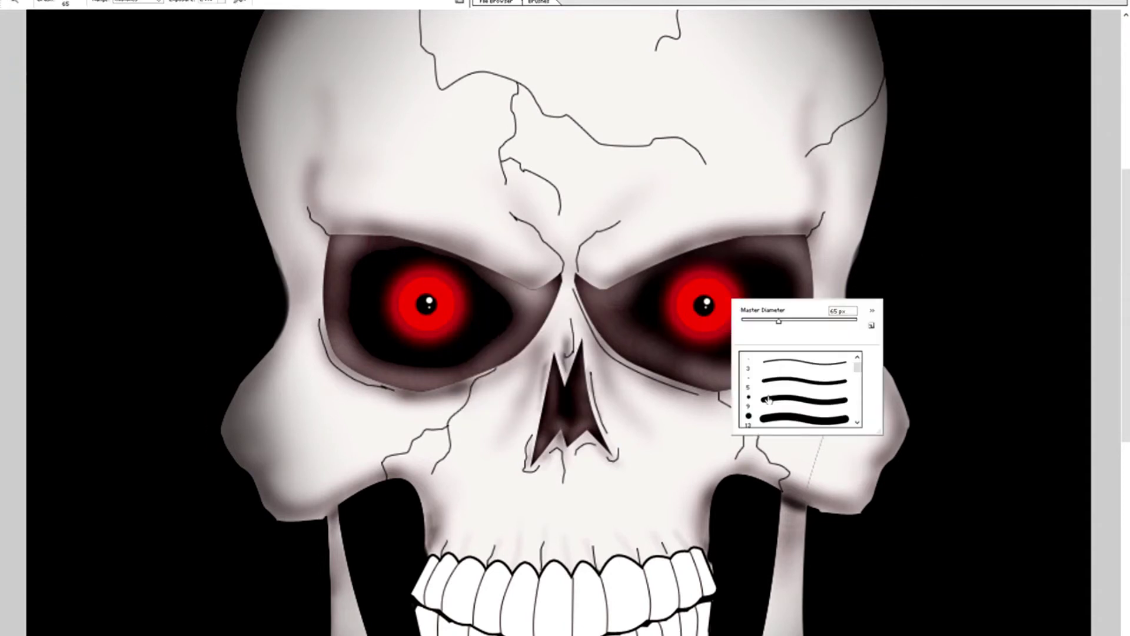
pyautogui.rightClick(732, 299)
pyautogui.press('.')
pyautogui.press('.')
pyautogui.press('.')
pyautogui.press('Return')
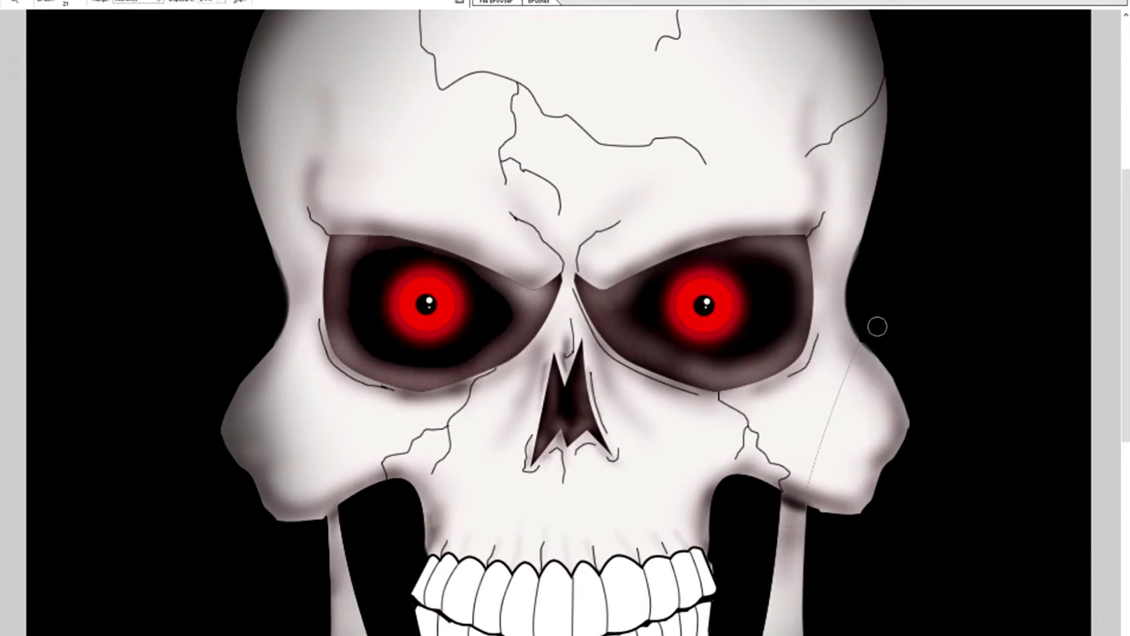
pyautogui.hotkey('ctrl', 'z')
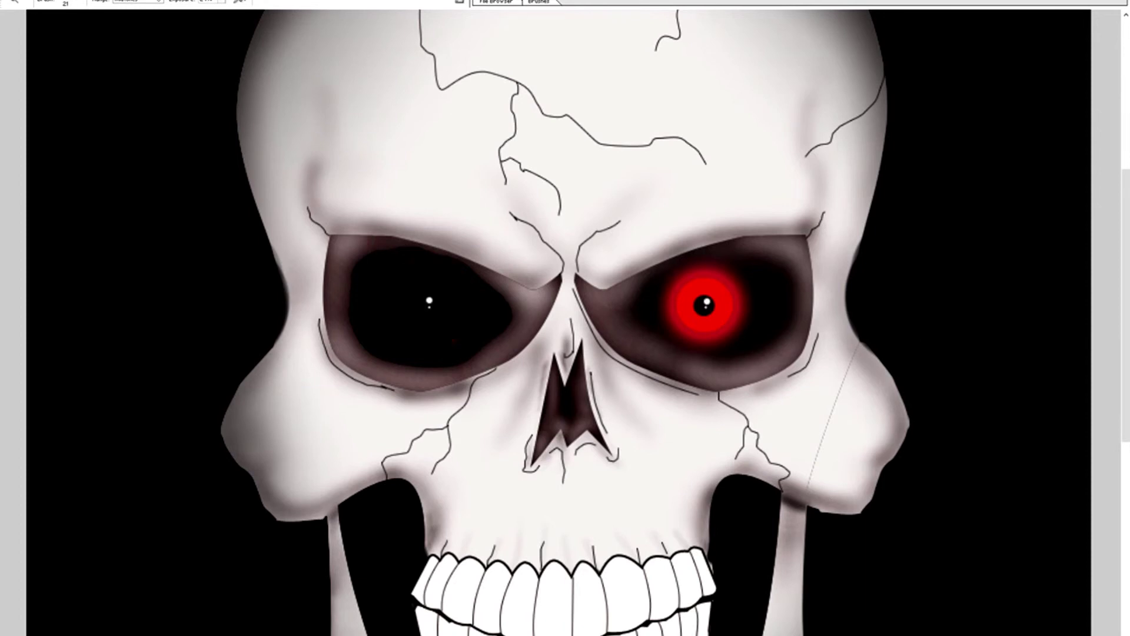
pyautogui.hotkey('ctrl', 'z')
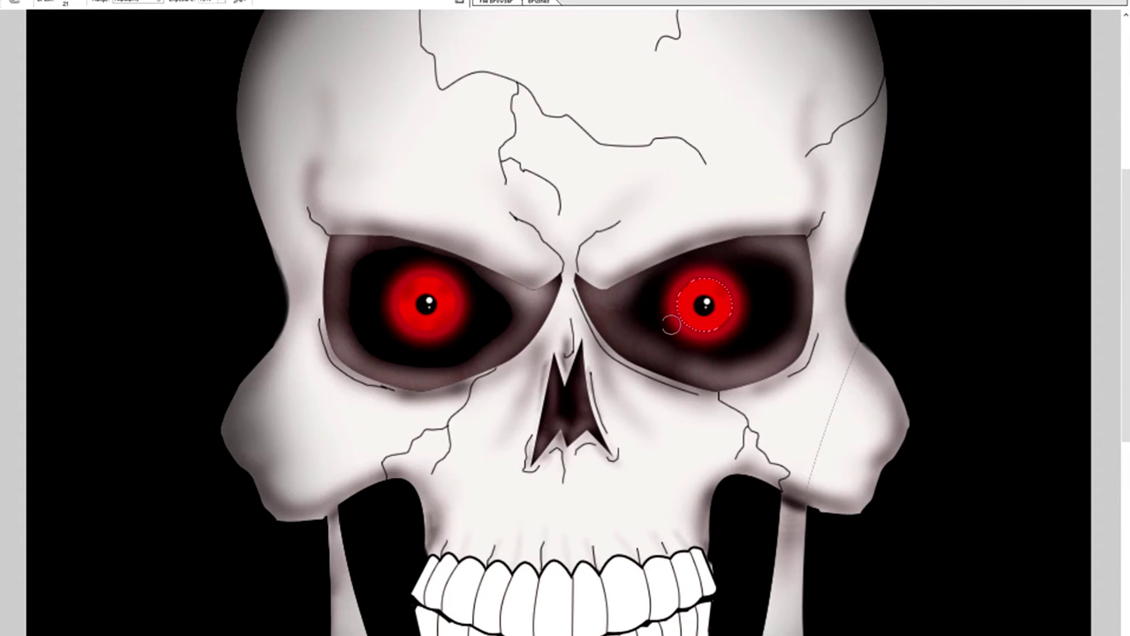
# Add a near-black Stroke to the eye: Overlay blend, Inside position, about 75% opacity
pyautogui.click(95, 1)
pyautogui.click(151, 35)
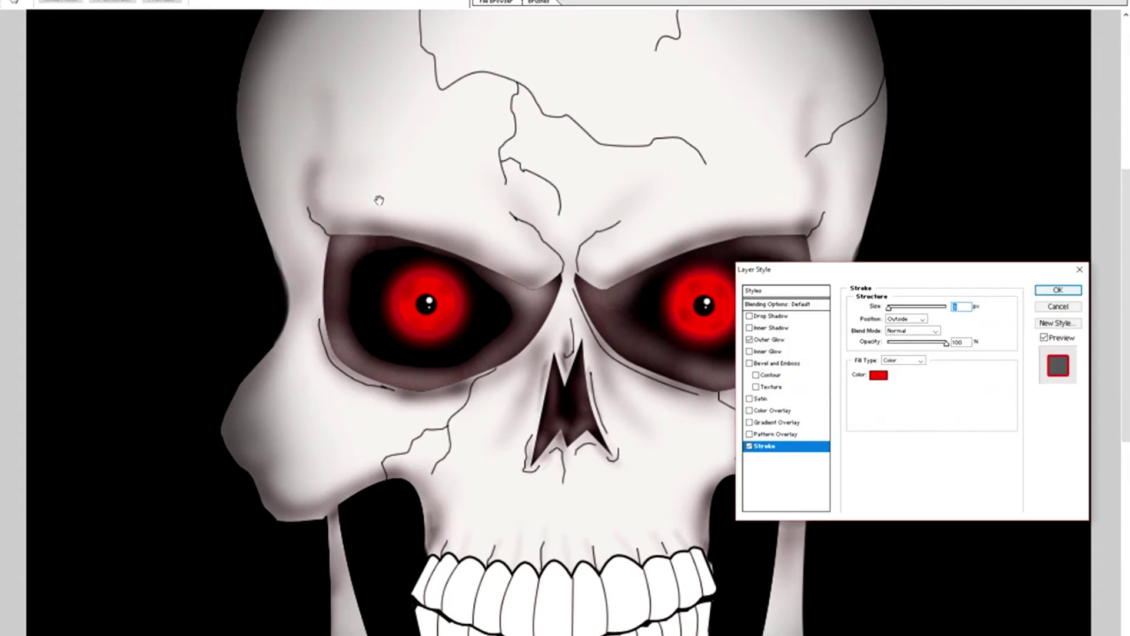
pyautogui.click(878, 375)
pyautogui.click(904, 199)
pyautogui.press('Return')
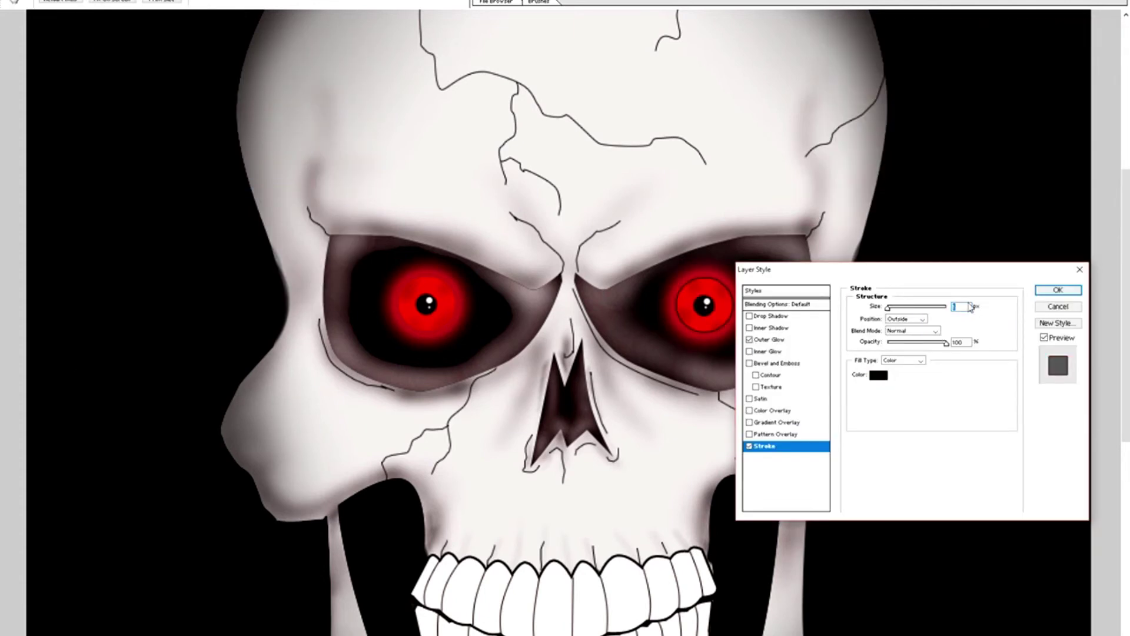
pyautogui.click(927, 330)
pyautogui.click(910, 435)
pyautogui.moveTo(947, 342); pyautogui.dragTo(929, 342)
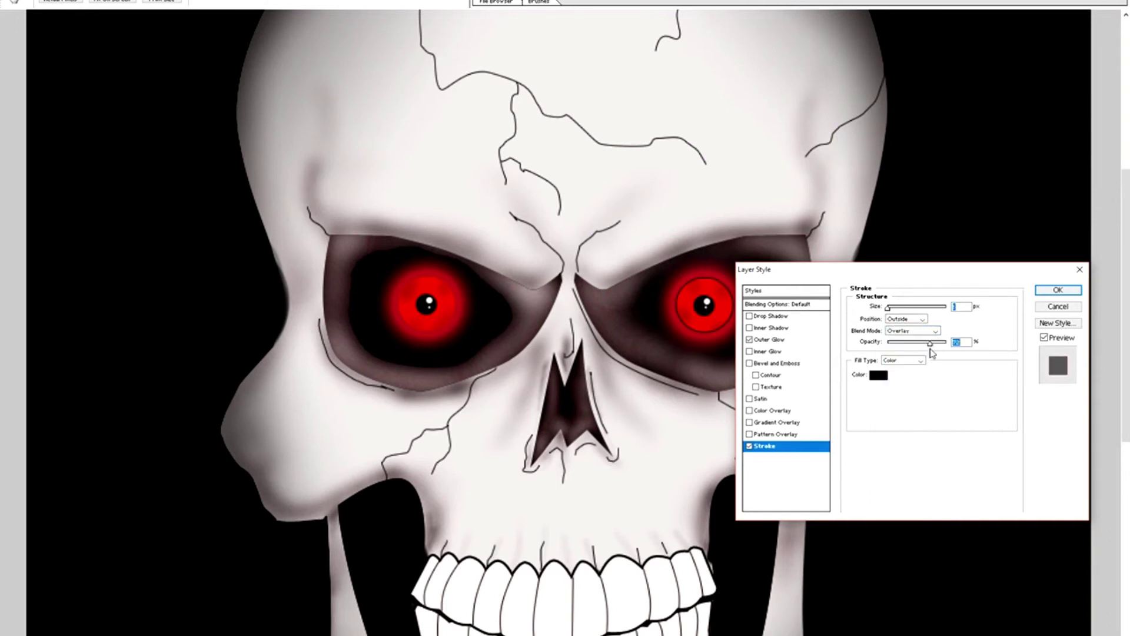
pyautogui.click(907, 319)
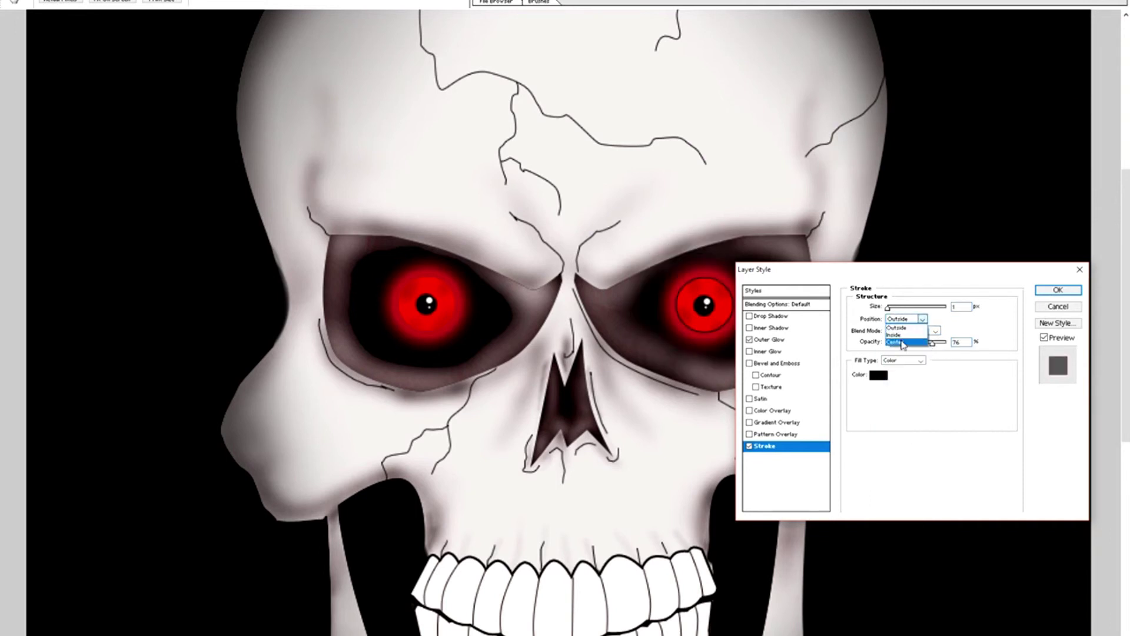
pyautogui.click(1058, 290)
# Give the left eye the same stroke and brush faint red glow under the left socket
pyautogui.click(88, 1)
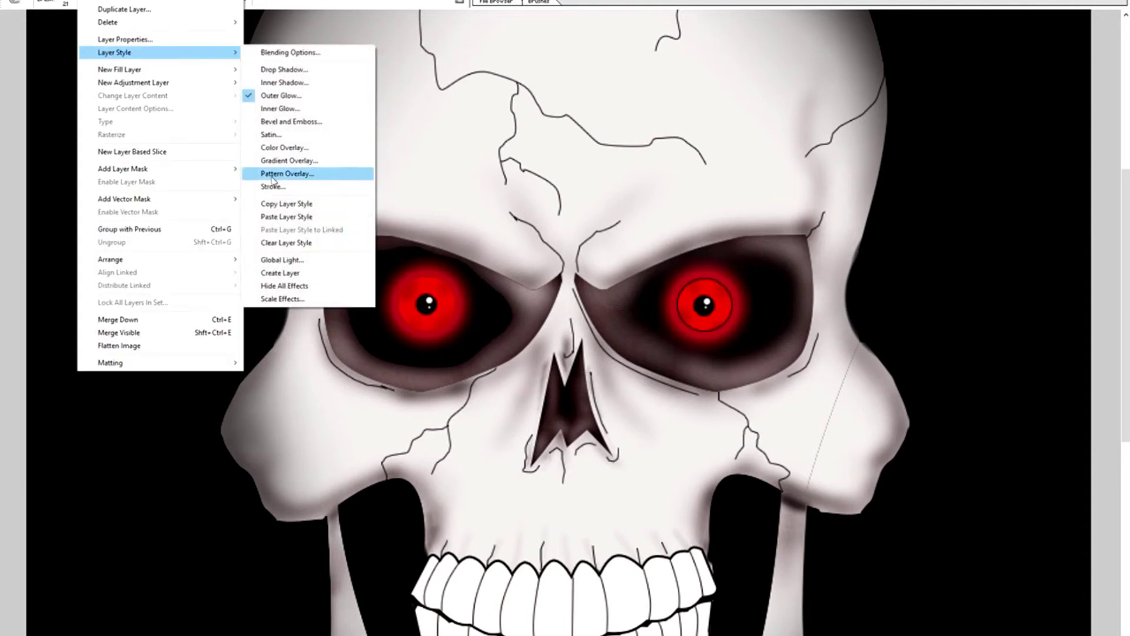
pyautogui.click(303, 174)
pyautogui.click(878, 375)
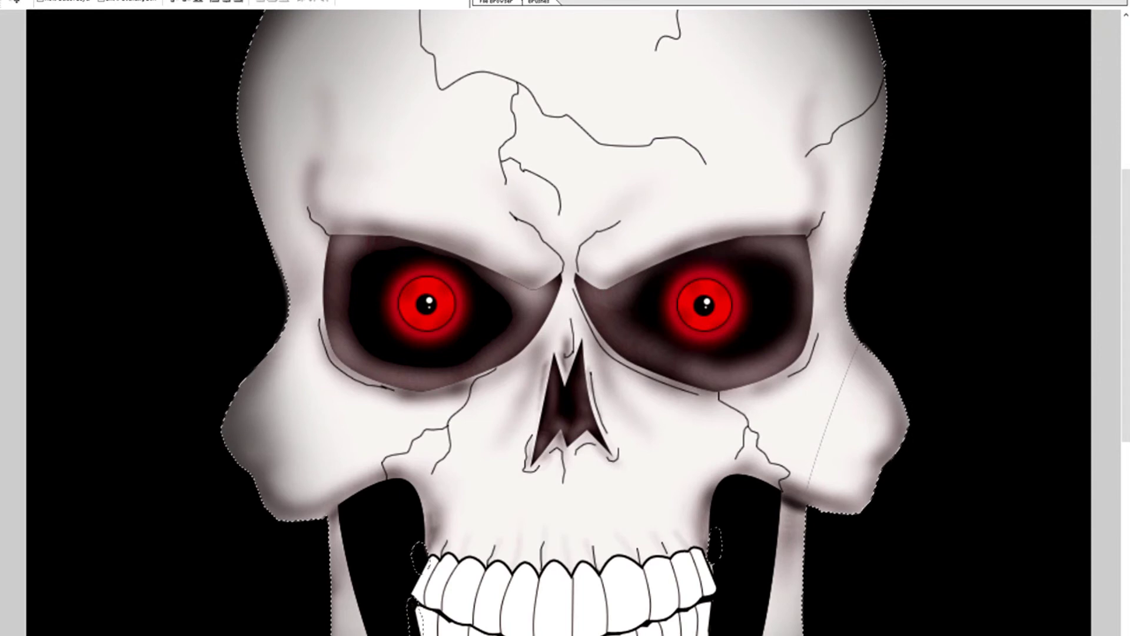
pyautogui.press('b')
pyautogui.rightClick(580, 341)
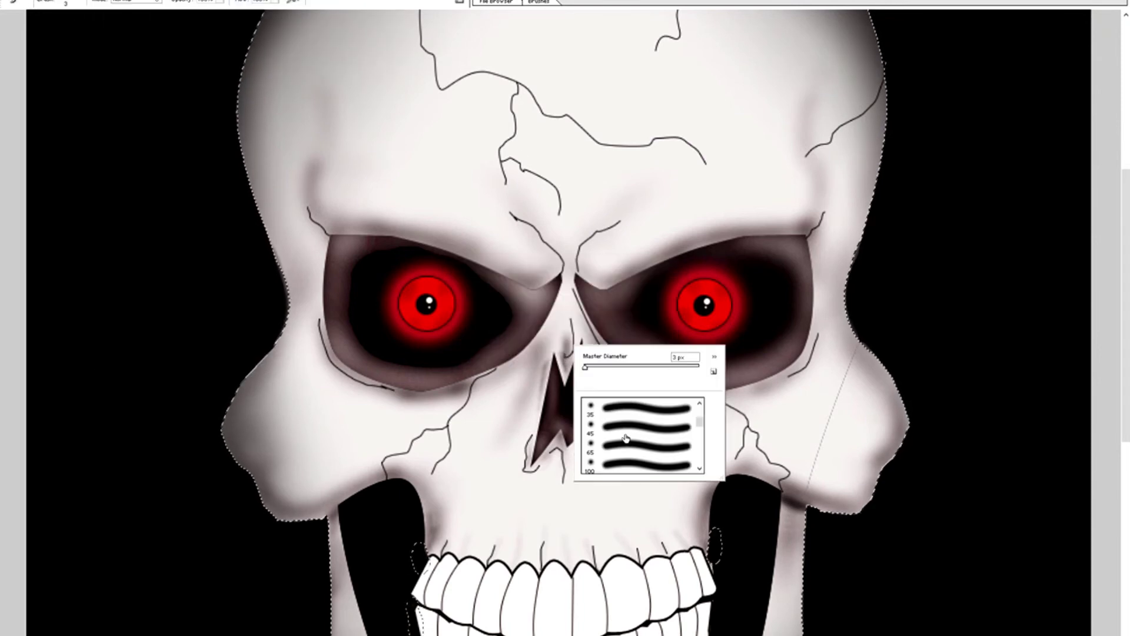
pyautogui.moveTo(322, 345)
pyautogui.mouseDown()
pyautogui.moveTo(365, 383)
pyautogui.moveTo(477, 400)
pyautogui.mouseUp()
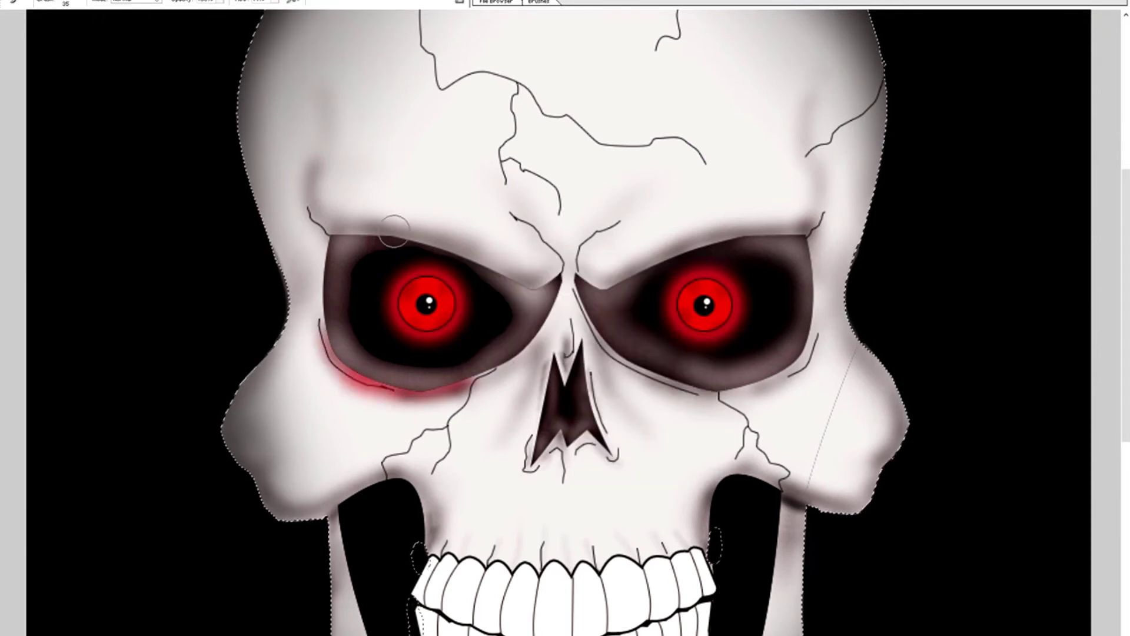
# Brush red glow along the upper and lower rims of both eye sockets
pyautogui.moveTo(371, 226); pyautogui.dragTo(556, 277)
pyautogui.moveTo(636, 251); pyautogui.dragTo(807, 227)
pyautogui.moveTo(671, 391); pyautogui.dragTo(764, 367)
pyautogui.moveTo(654, 250); pyautogui.dragTo(757, 235)
pyautogui.moveTo(336, 230); pyautogui.dragTo(441, 247)
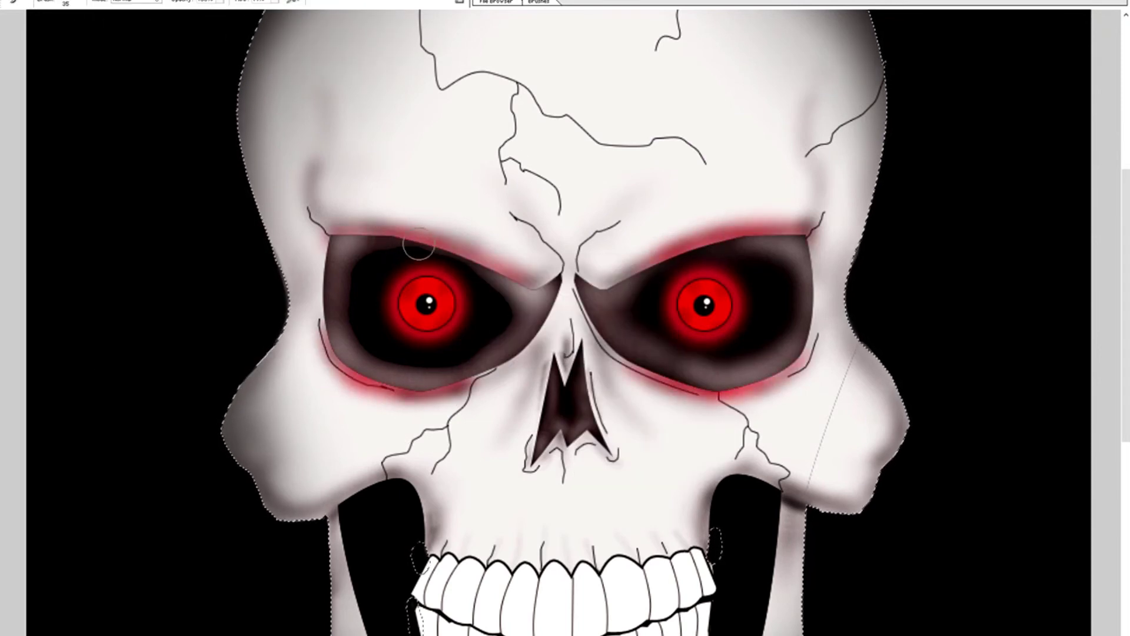
pyautogui.moveTo(367, 383); pyautogui.dragTo(418, 403)
# Select the right eye socket and nose, and paint red glow inside the right socket
pyautogui.press('v')
pyautogui.rightClick(752, 354)
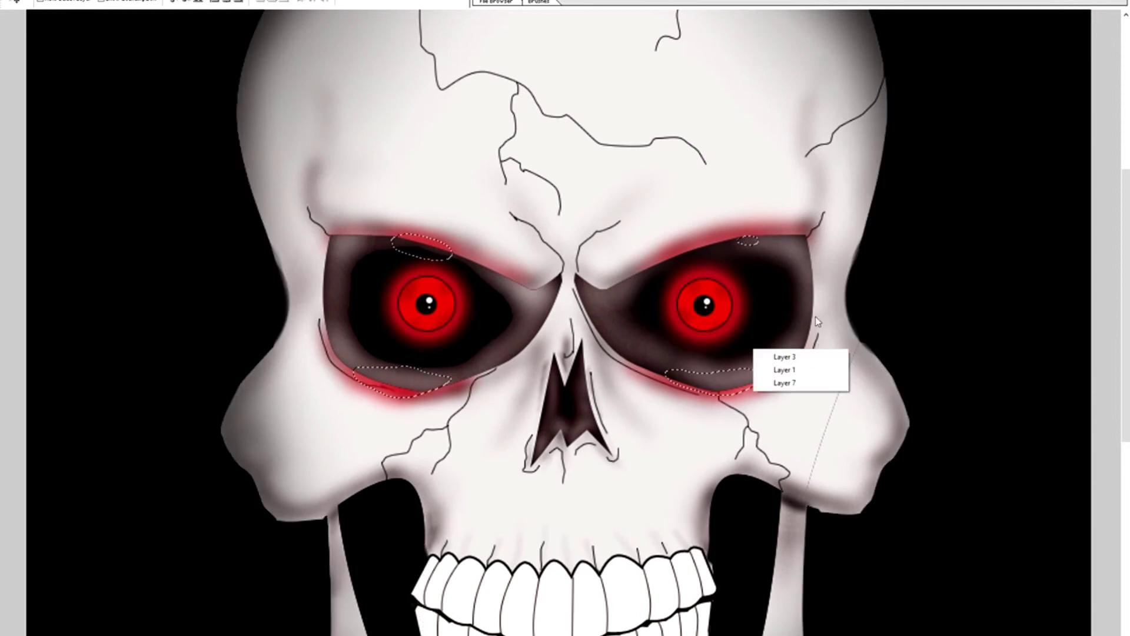
pyautogui.click(812, 358)
pyautogui.hotkey('alt', 'f')
pyautogui.click(76, 79)
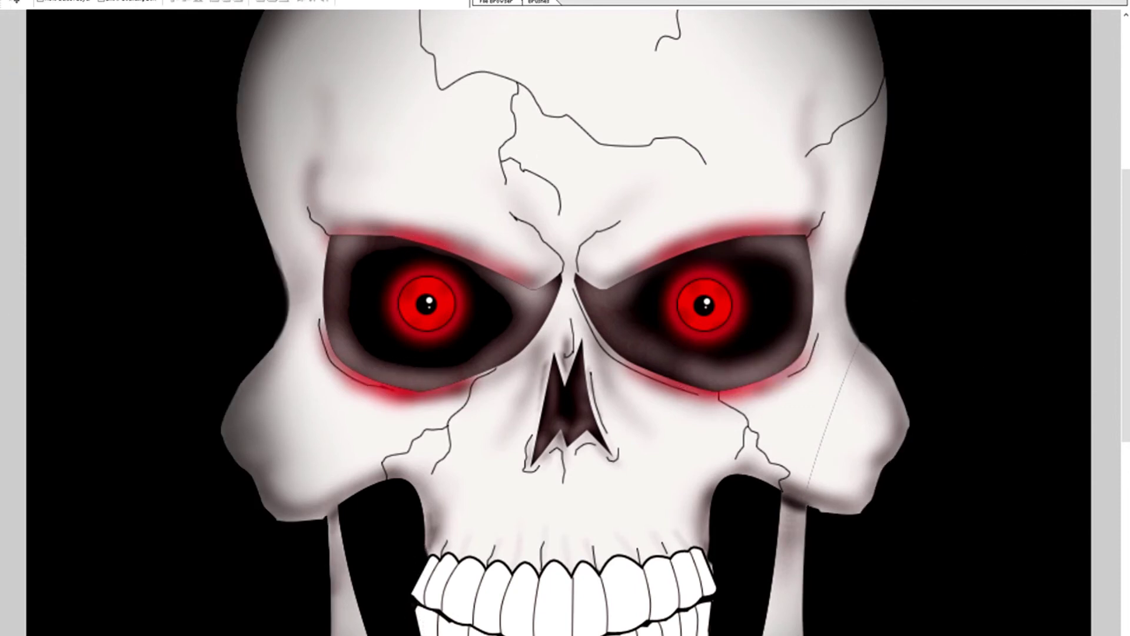
pyautogui.hotkey('ctrl', 'shift', 'd')
pyautogui.press('b')
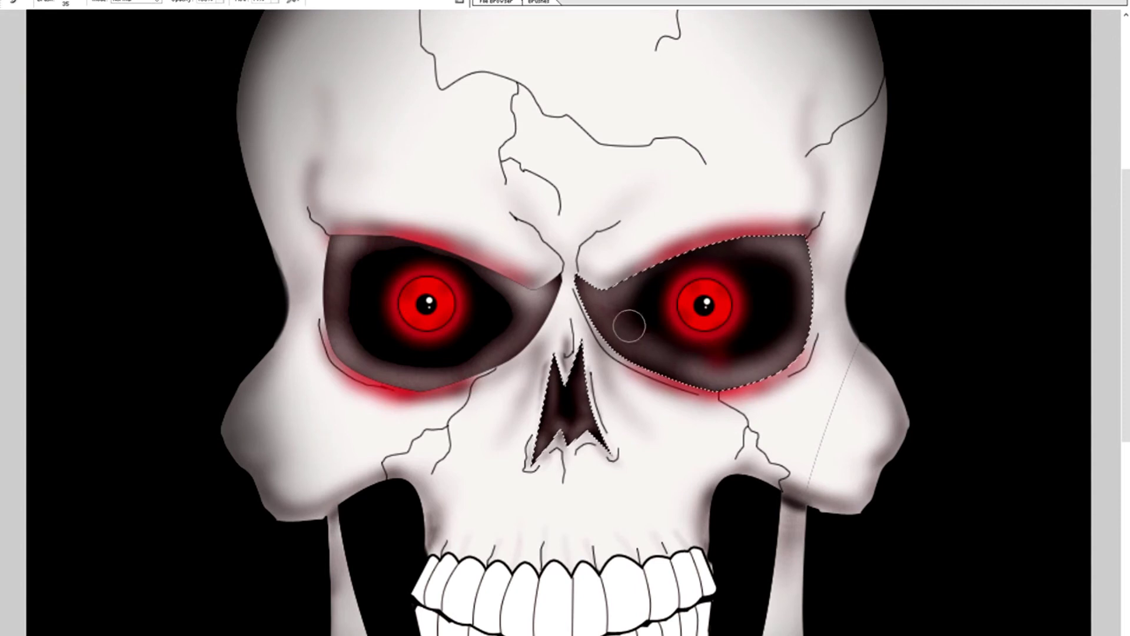
pyautogui.moveTo(629, 325); pyautogui.dragTo(751, 303)
# Smudge the right socket's red into streaks, then select the left socket and paint red into it
pyautogui.press('r')
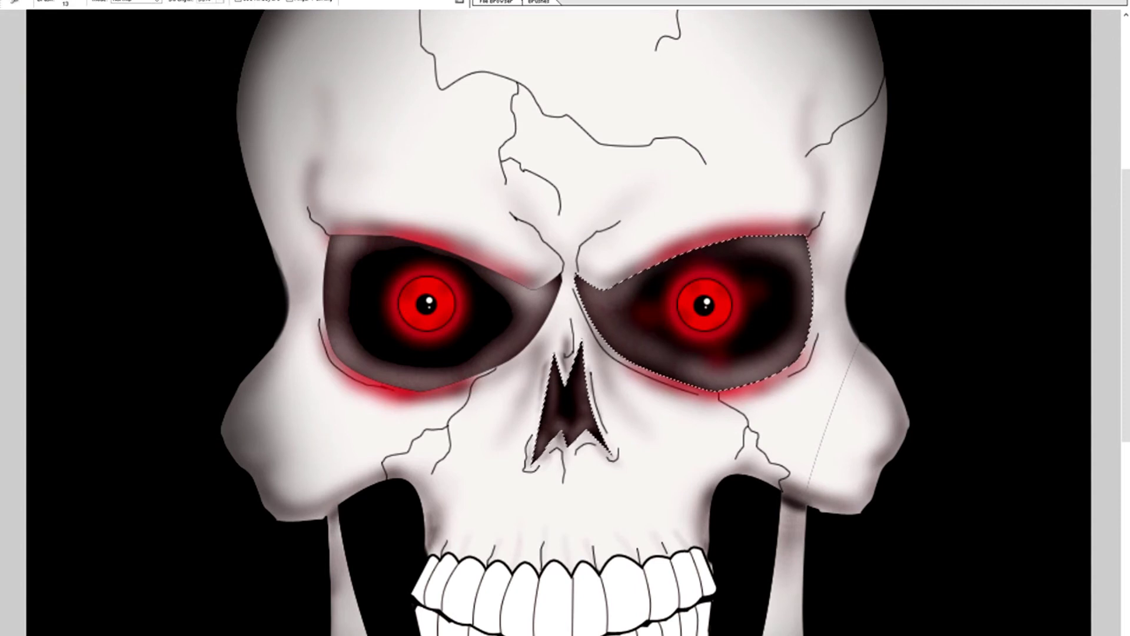
pyautogui.moveTo(624, 329)
pyautogui.mouseDown()
pyautogui.moveTo(661, 308)
pyautogui.moveTo(727, 330)
pyautogui.mouseUp()
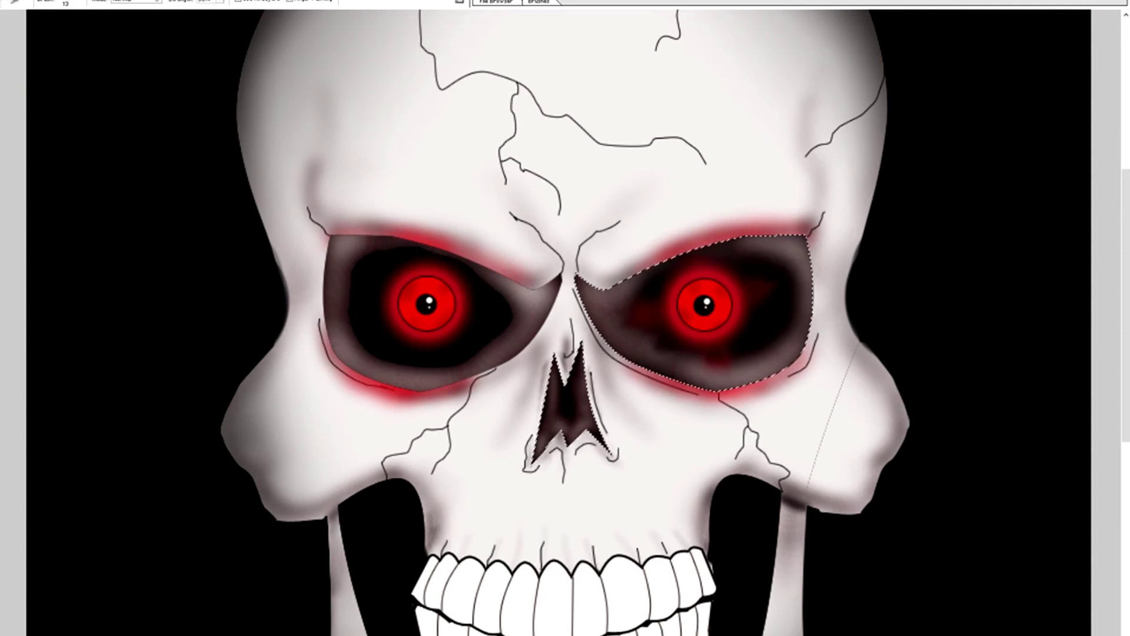
pyautogui.press('w')
pyautogui.click(481, 345)
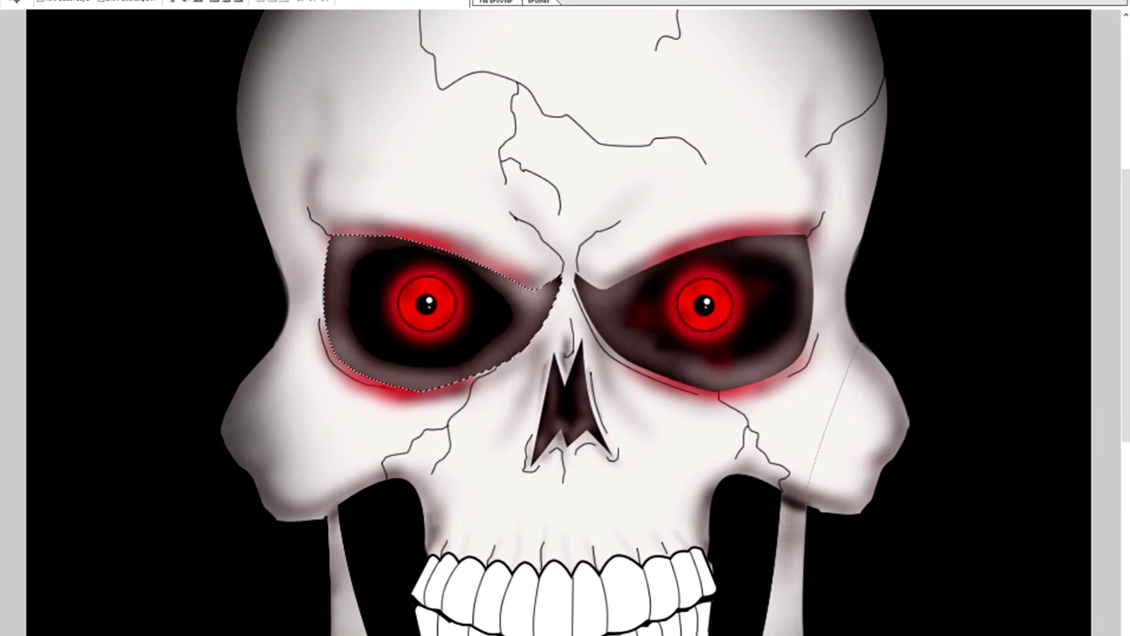
pyautogui.press('b')
pyautogui.moveTo(353, 306)
pyautogui.mouseDown()
pyautogui.moveTo(406, 276)
pyautogui.moveTo(568, 282)
pyautogui.mouseUp()
# Select both black jaw openings and begin painting red into the right one
pyautogui.scroll(-2, 614, 416)
pyautogui.hotkey('ctrl', 'd')
pyautogui.scroll(-1, 614, 416)
pyautogui.rightClick(585, 272)
pyautogui.doubleClick(648, 330)
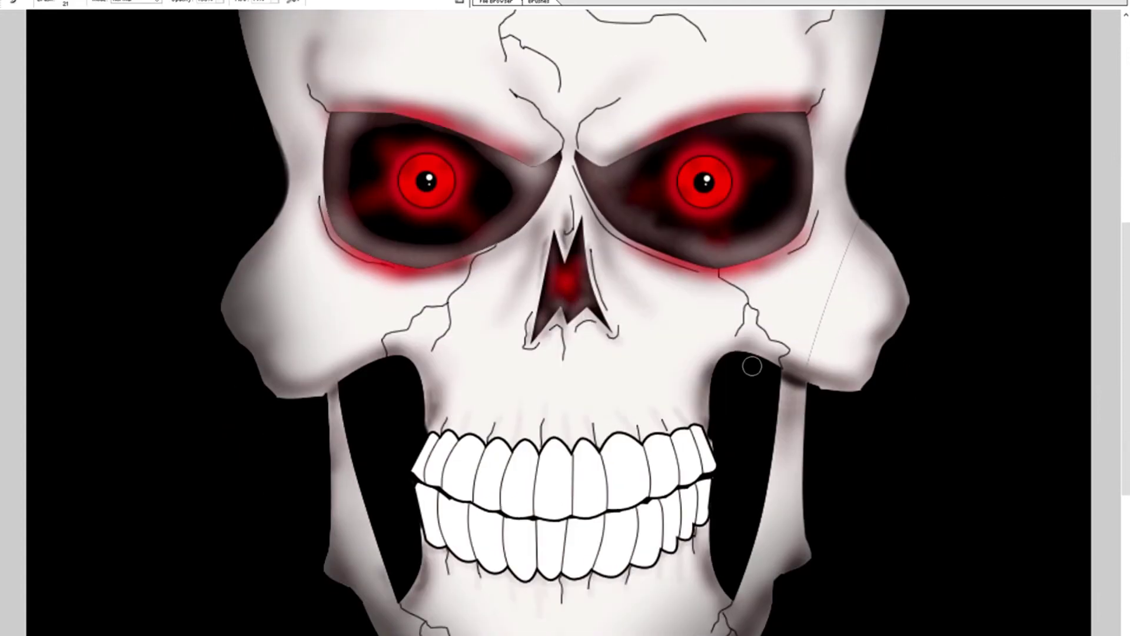
pyautogui.click(712, 405)
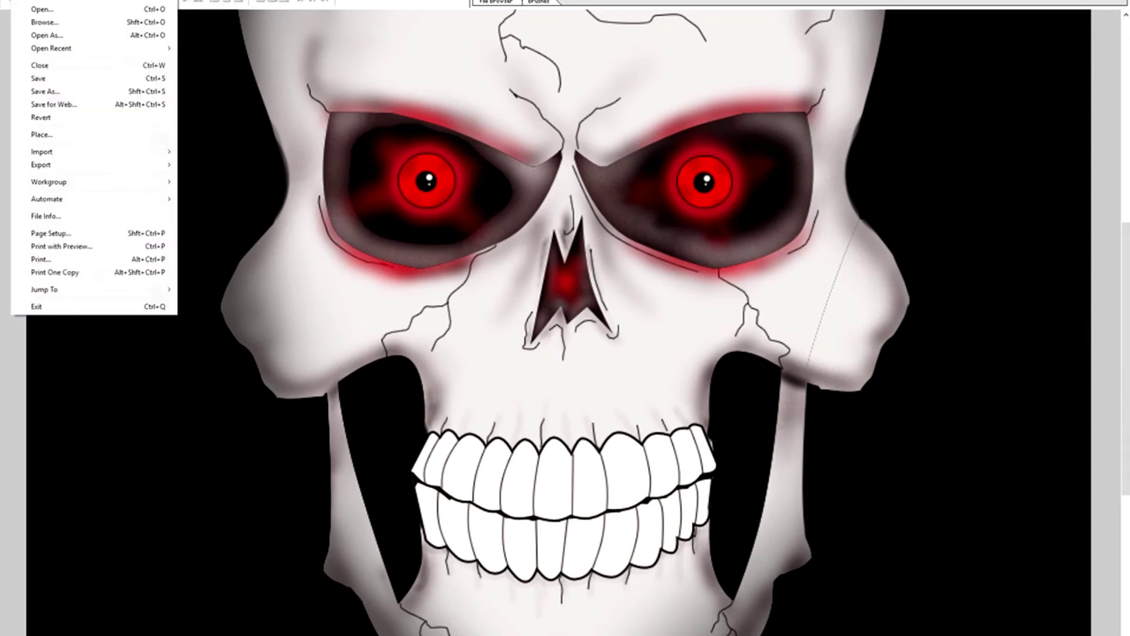
pyautogui.press('b')
pyautogui.rightClick(730, 367)
pyautogui.moveTo(716, 406)
pyautogui.mouseDown()
pyautogui.moveTo(736, 360)
pyautogui.moveTo(759, 406)
pyautogui.mouseUp()
pyautogui.doubleClick(801, 485)
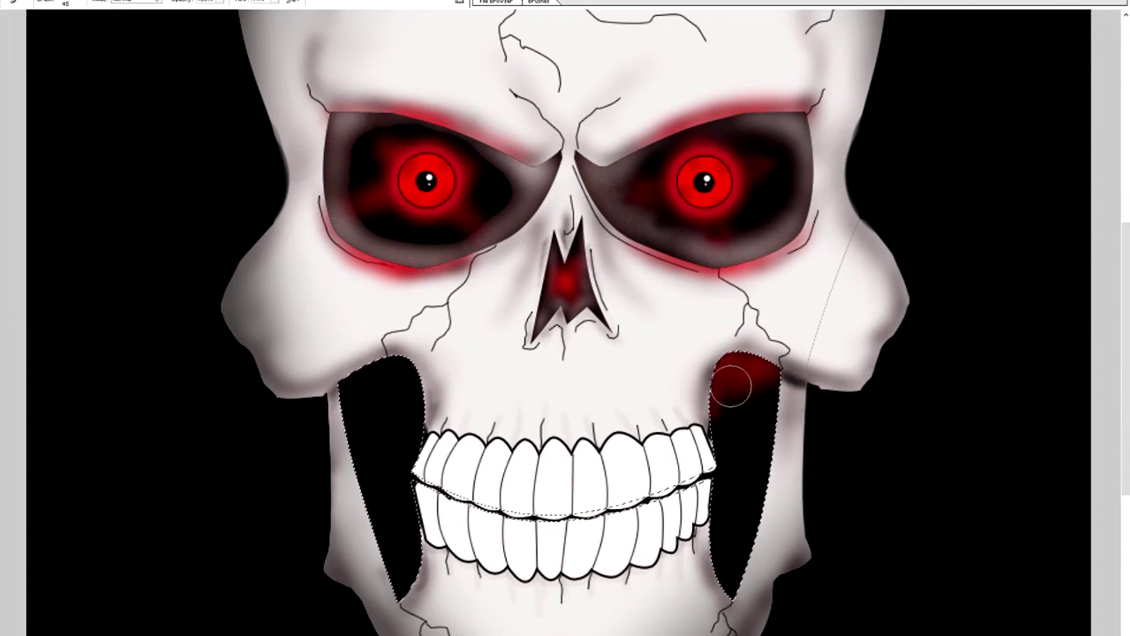
# Paint red glow into the tops and bottoms of both jaw openings, brightening the right one
pyautogui.moveTo(377, 371); pyautogui.dragTo(412, 424)
pyautogui.moveTo(407, 382); pyautogui.dragTo(355, 436)
pyautogui.moveTo(741, 518); pyautogui.dragTo(730, 583)
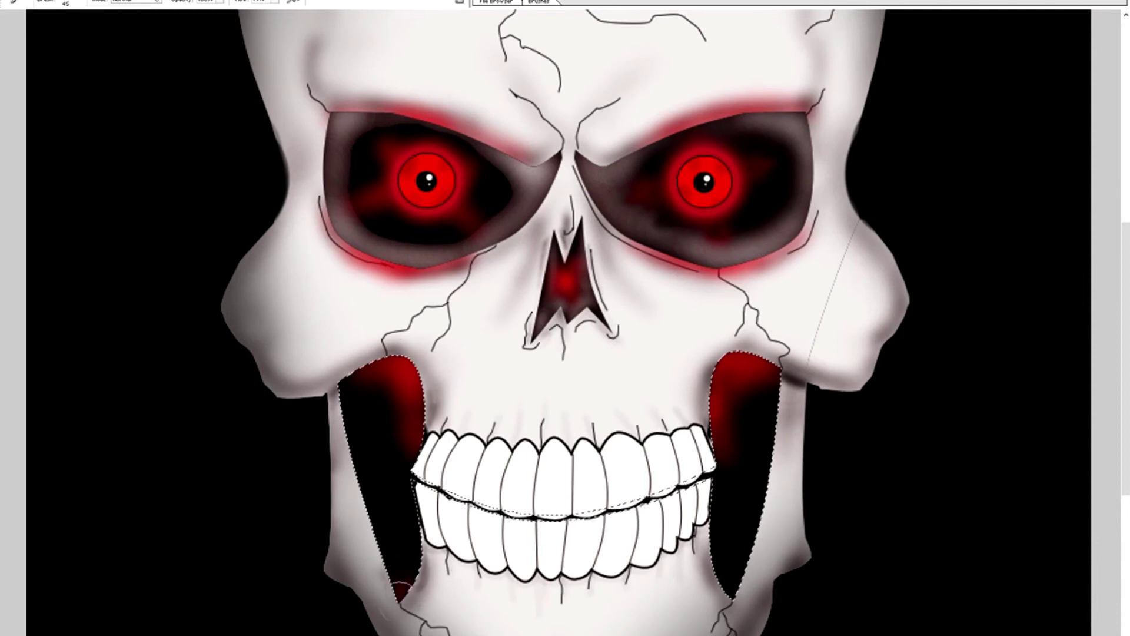
pyautogui.moveTo(395, 518); pyautogui.dragTo(406, 588)
pyautogui.scroll(-1, 736, 412)
pyautogui.rightClick(766, 362)
pyautogui.doubleClick(783, 447)
pyautogui.moveTo(739, 346); pyautogui.dragTo(733, 356)
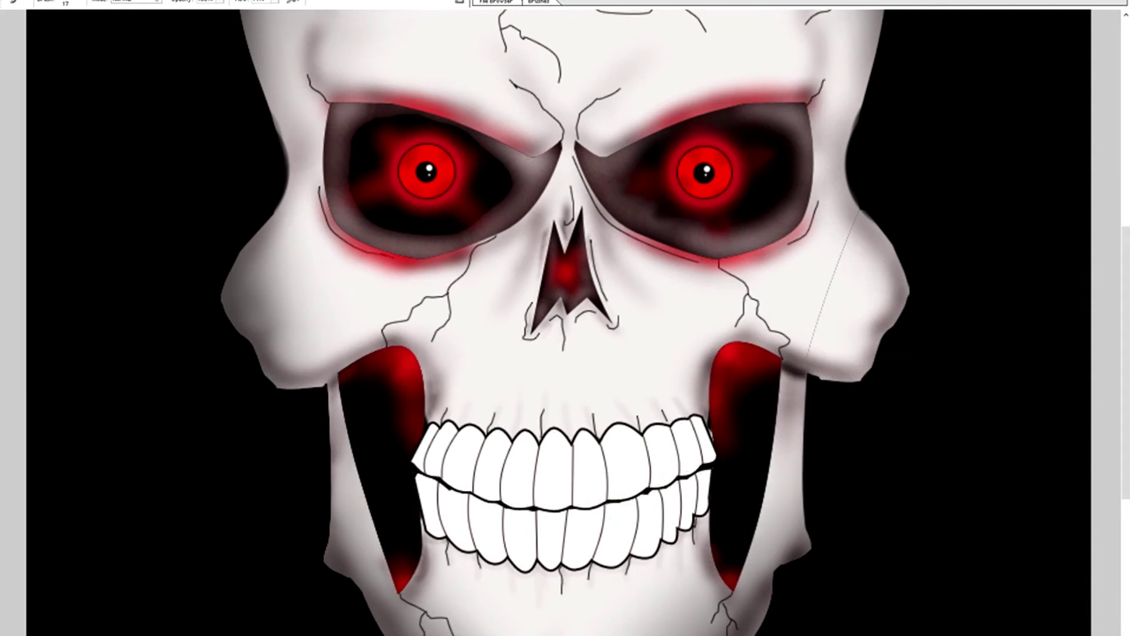
# Deselect, brush soft red glow along both jaw openings' outer edges, and fit the skull to the window
pyautogui.press('v')
pyautogui.hotkey('ctrl', 'd')
pyautogui.hotkey('ctrl', 'shift', 'd')
pyautogui.press('b')
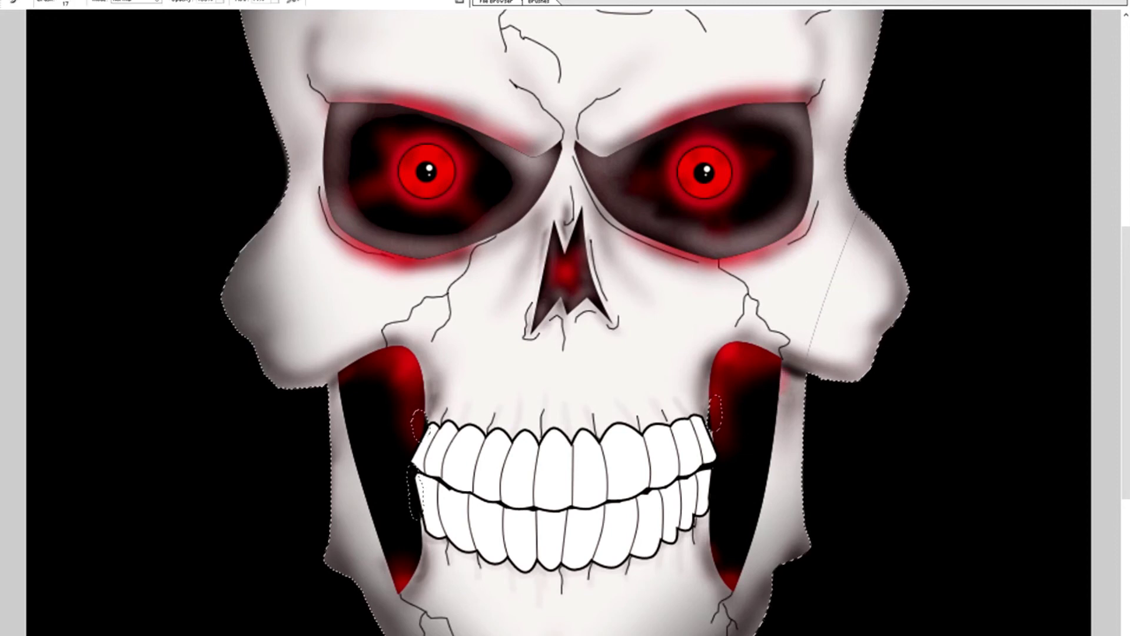
pyautogui.moveTo(783, 371); pyautogui.dragTo(786, 436)
pyautogui.moveTo(336, 377); pyautogui.dragTo(396, 582)
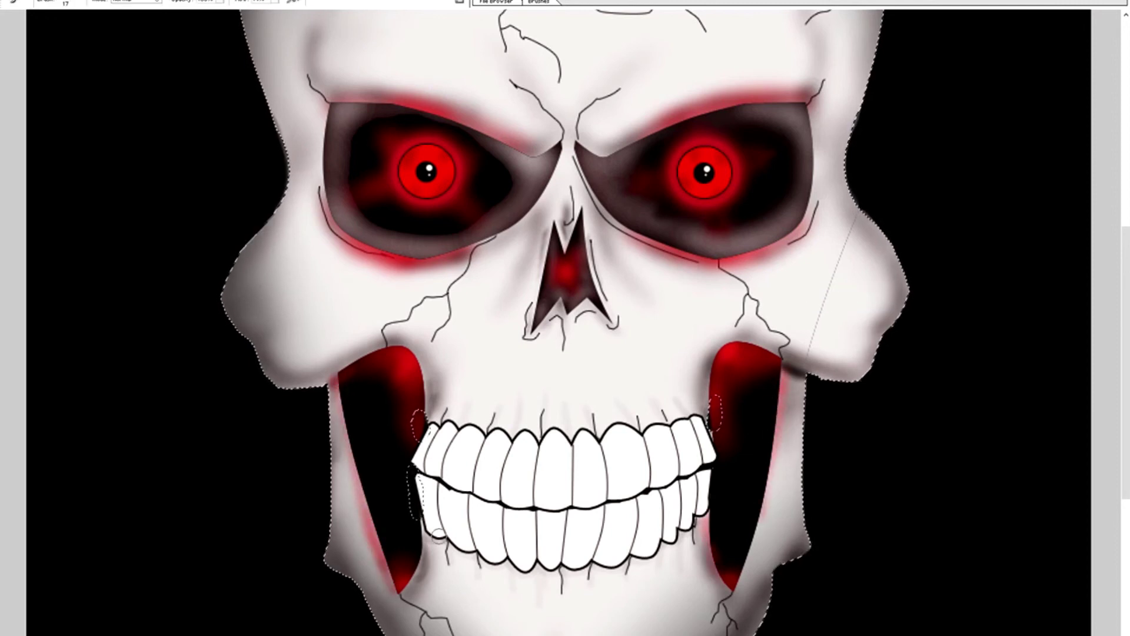
pyautogui.scroll(-2, 553, 515)
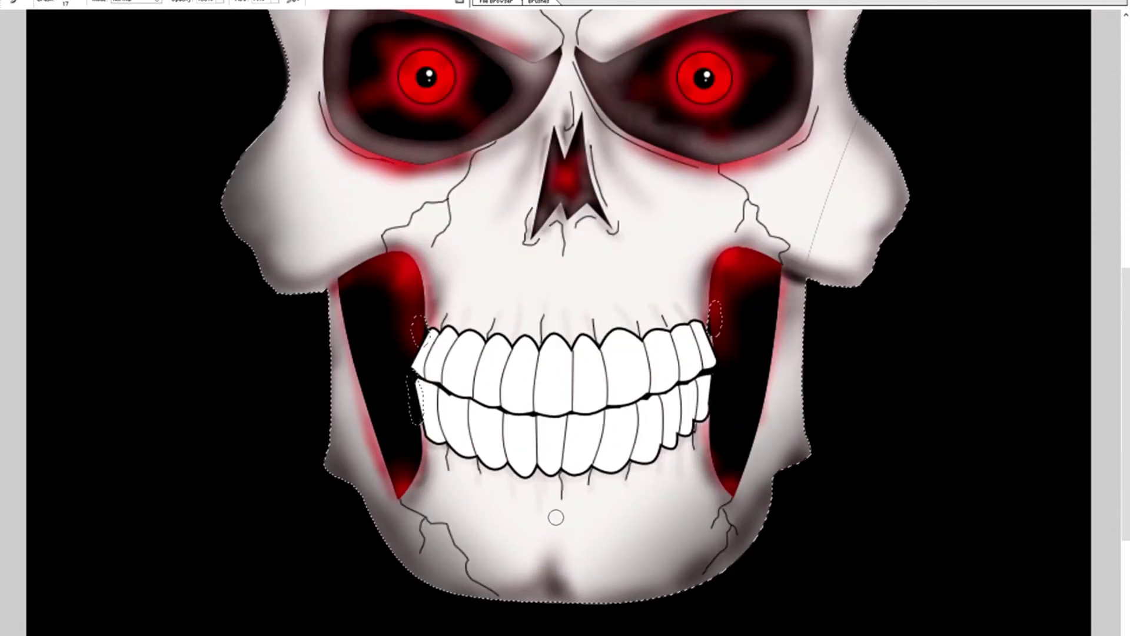
pyautogui.scroll(5, 674, 478)
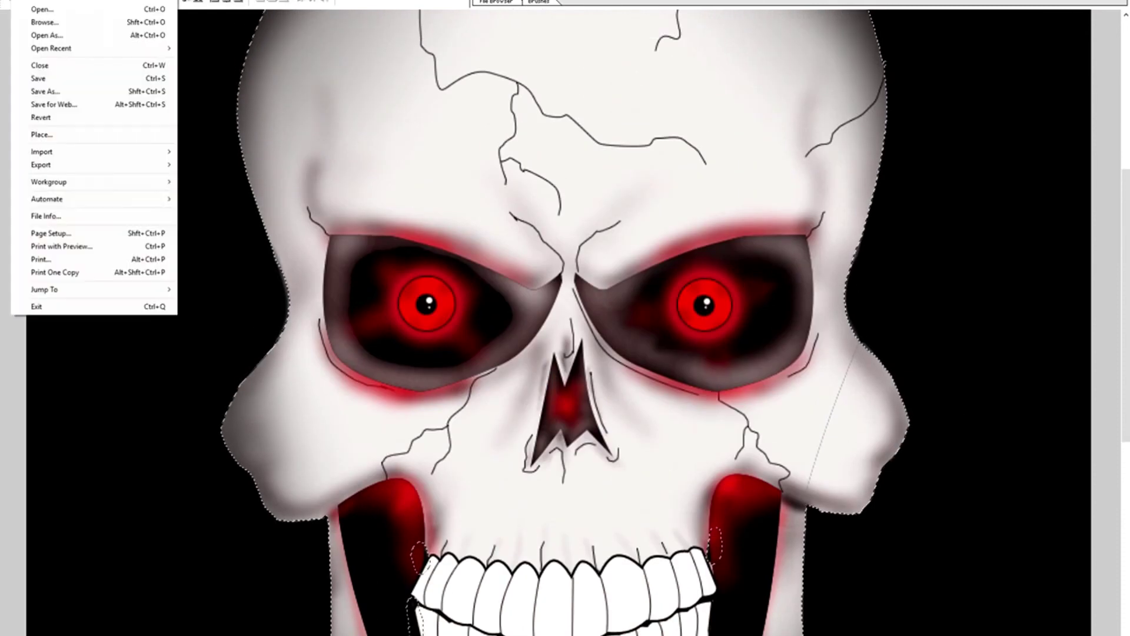
pyautogui.press('z')
pyautogui.hotkey('ctrl', '0')
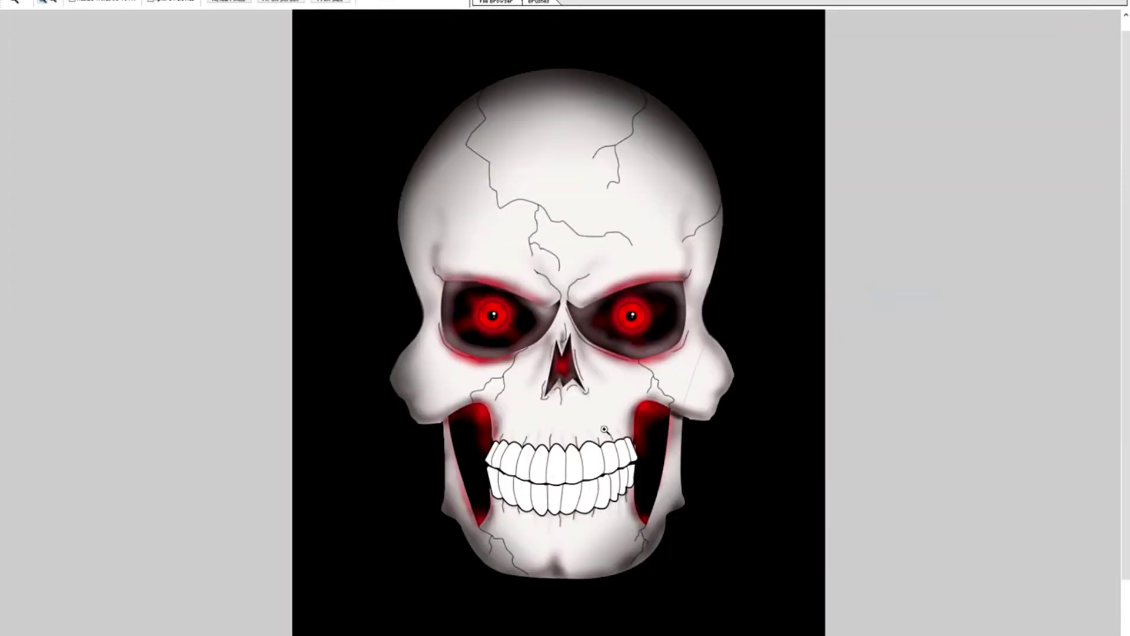
# Zoom in close on the teeth and add a new empty layer for their shading
pyautogui.press('v')
pyautogui.scroll(3, 553, 480)
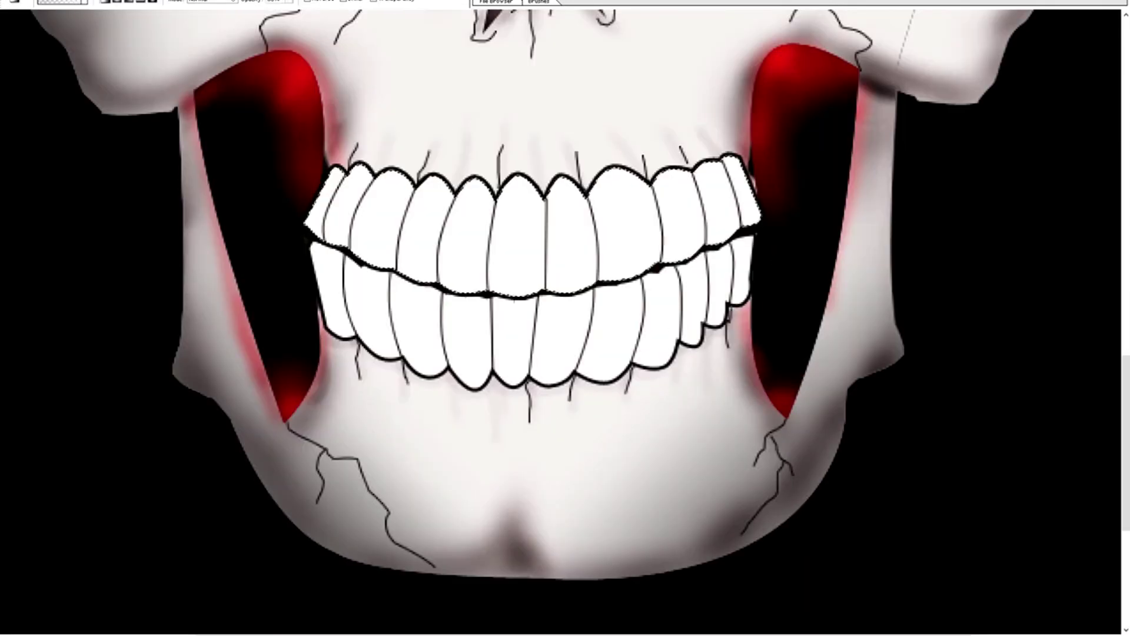
pyautogui.hotkey('alt', 'f')
pyautogui.press('Right')
pyautogui.press('Right')
pyautogui.press('Right')
pyautogui.hotkey('shift', 'ctrl', 'n')
pyautogui.press('Return')
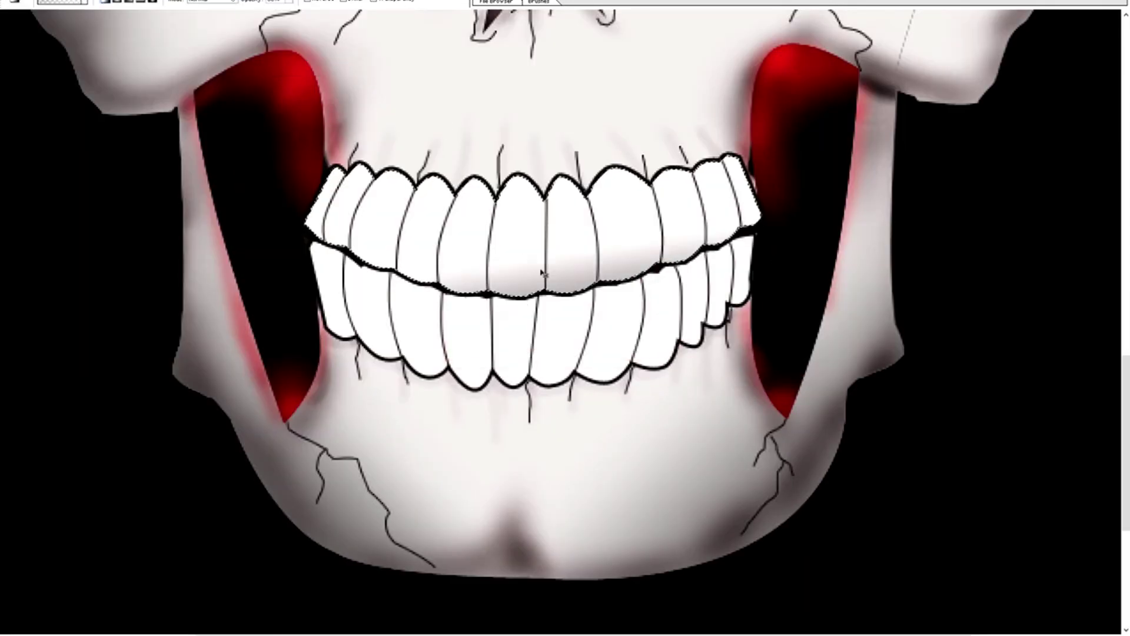
# Drag grey gradients over the upper and lower teeth toward the bite line, then deselect and fit the view
pyautogui.moveTo(589, 289); pyautogui.dragTo(588, 236)
pyautogui.press('v')
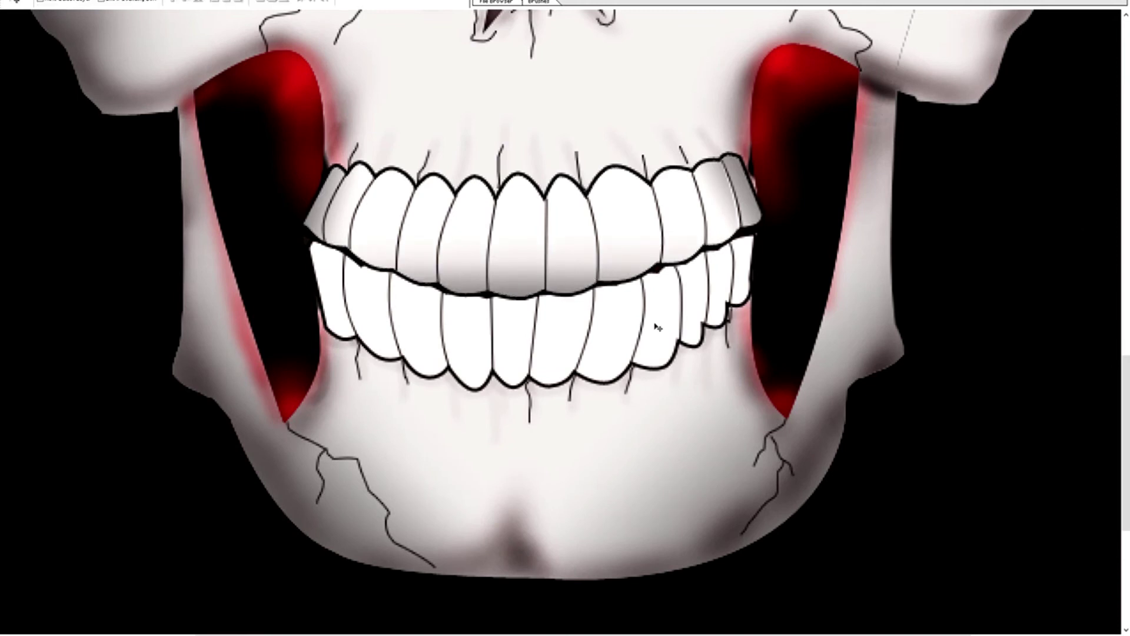
pyautogui.press('g')
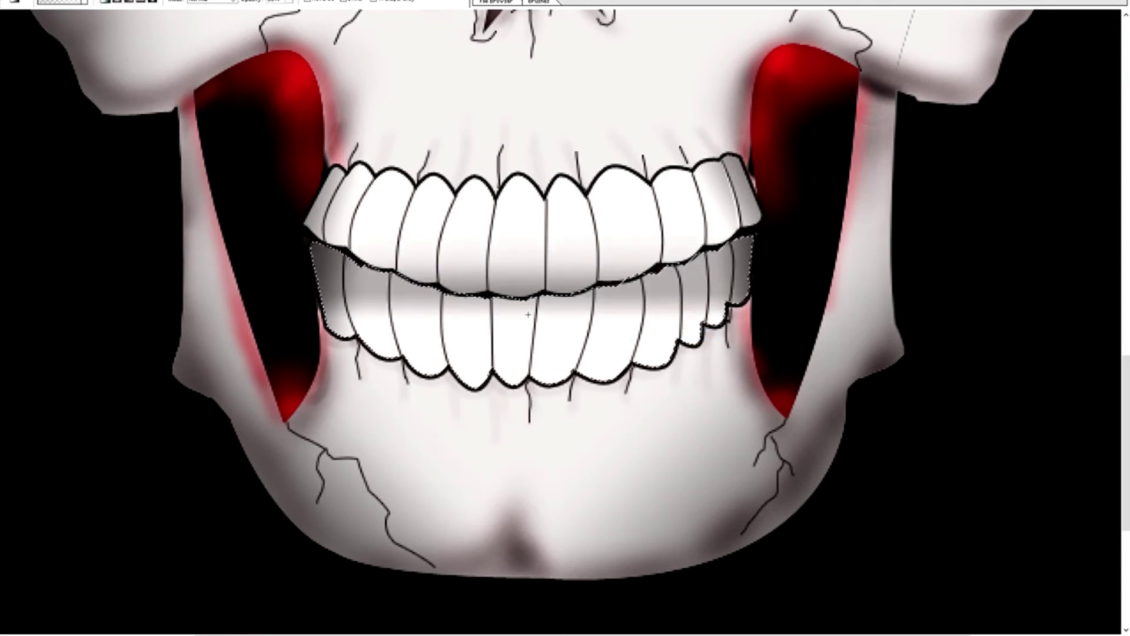
pyautogui.moveTo(408, 259); pyautogui.dragTo(407, 340)
pyautogui.hotkey('ctrl', 'd')
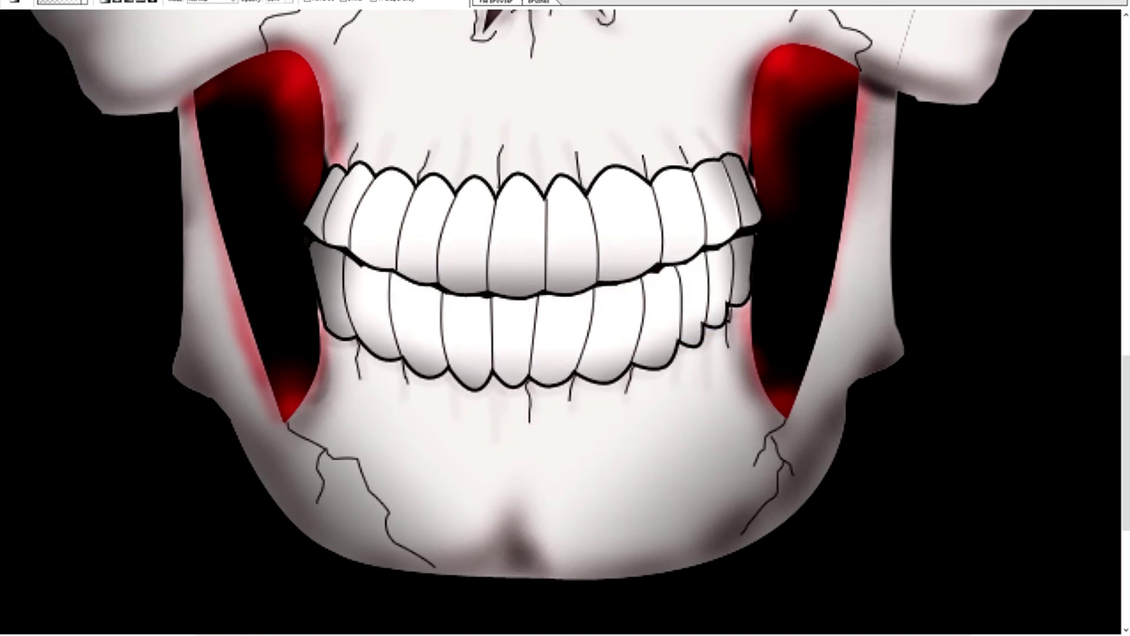
pyautogui.press('z')
pyautogui.hotkey('ctrl', '0')
pyautogui.press('v')
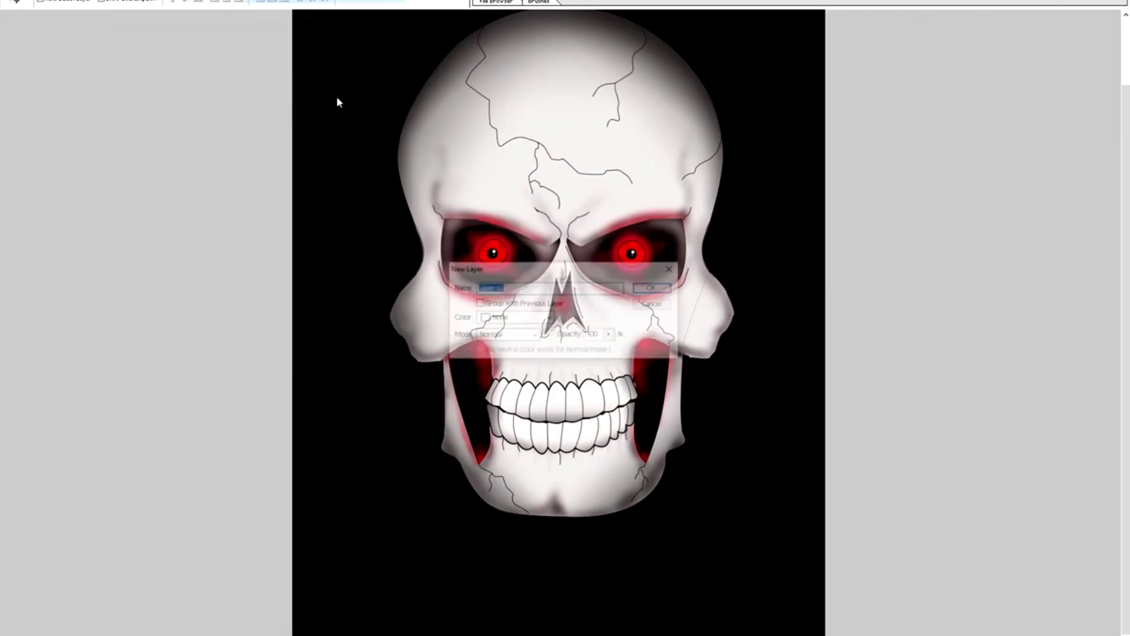
# Fill an oval selection beneath the skull with red and soften it with Gaussian Blur
pyautogui.moveTo(664, 598); pyautogui.dragTo(635, 572)
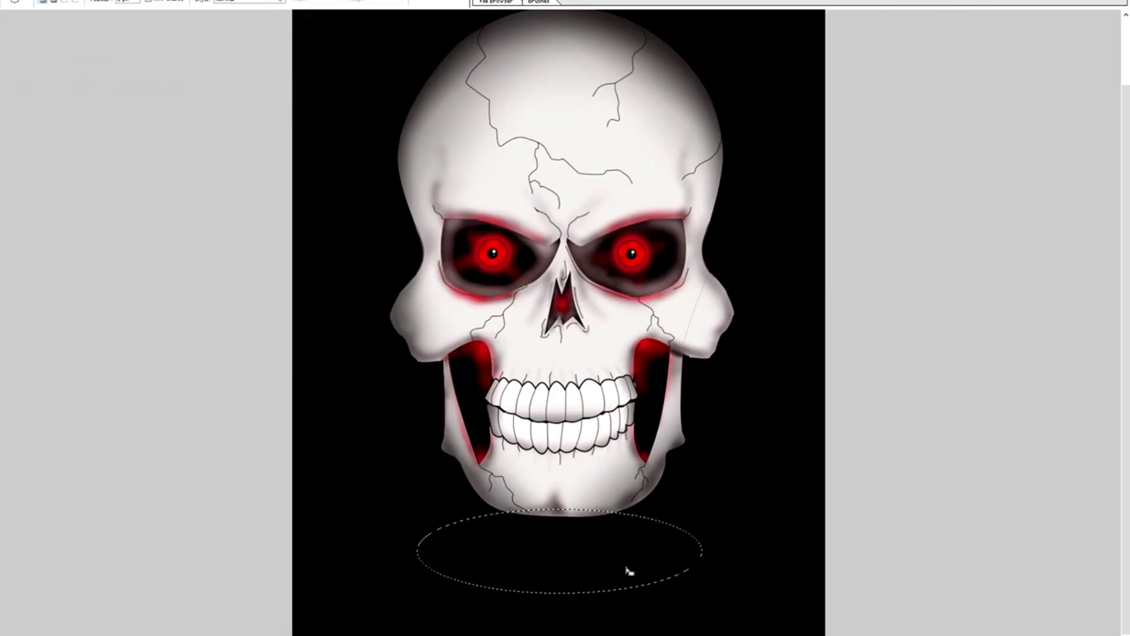
pyautogui.hotkey('shift', 'g')
pyautogui.click(585, 518)
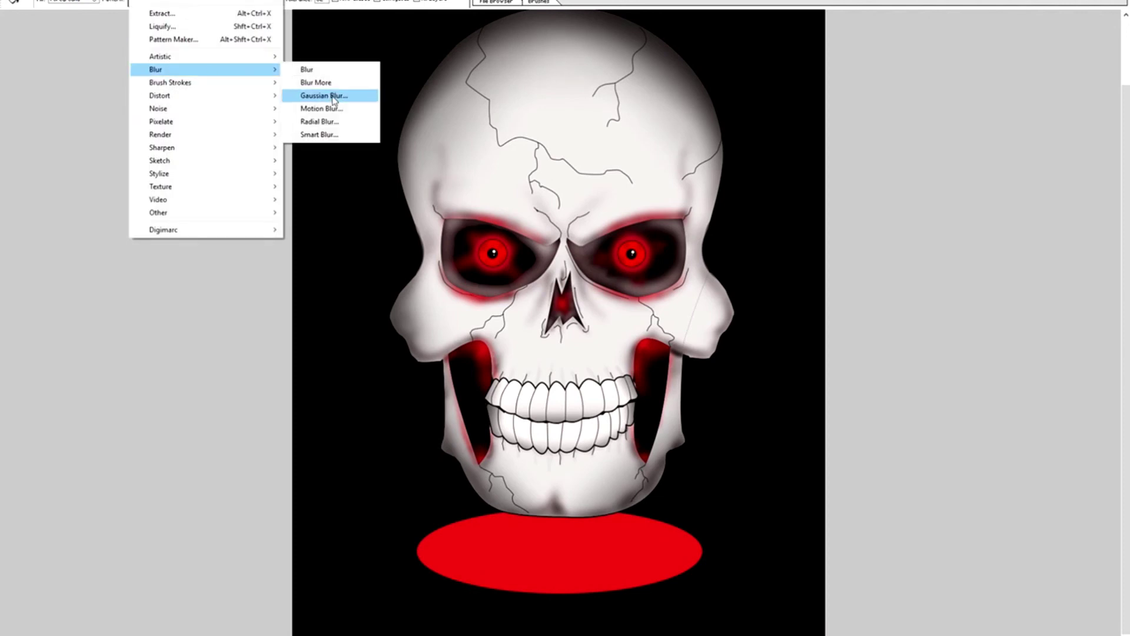
pyautogui.click(328, 93)
pyautogui.press('Return')
# Move the red glow up under the jaw, dim it to 50% opacity, and shrink it
pyautogui.press('v')
pyautogui.moveTo(632, 541); pyautogui.dragTo(631, 517)
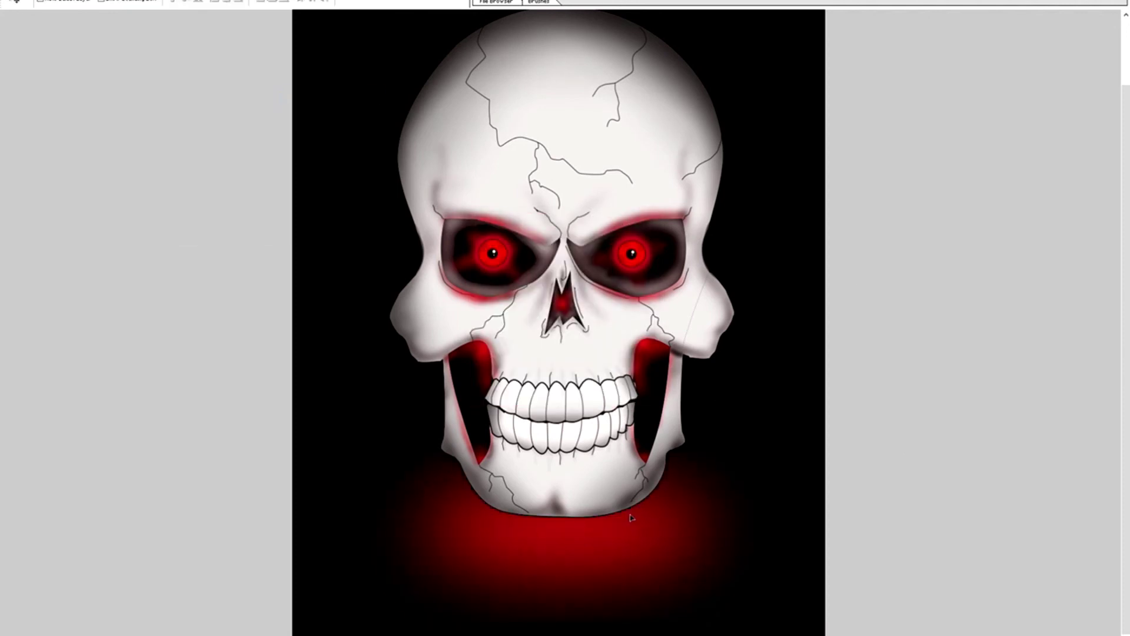
pyautogui.press('5')
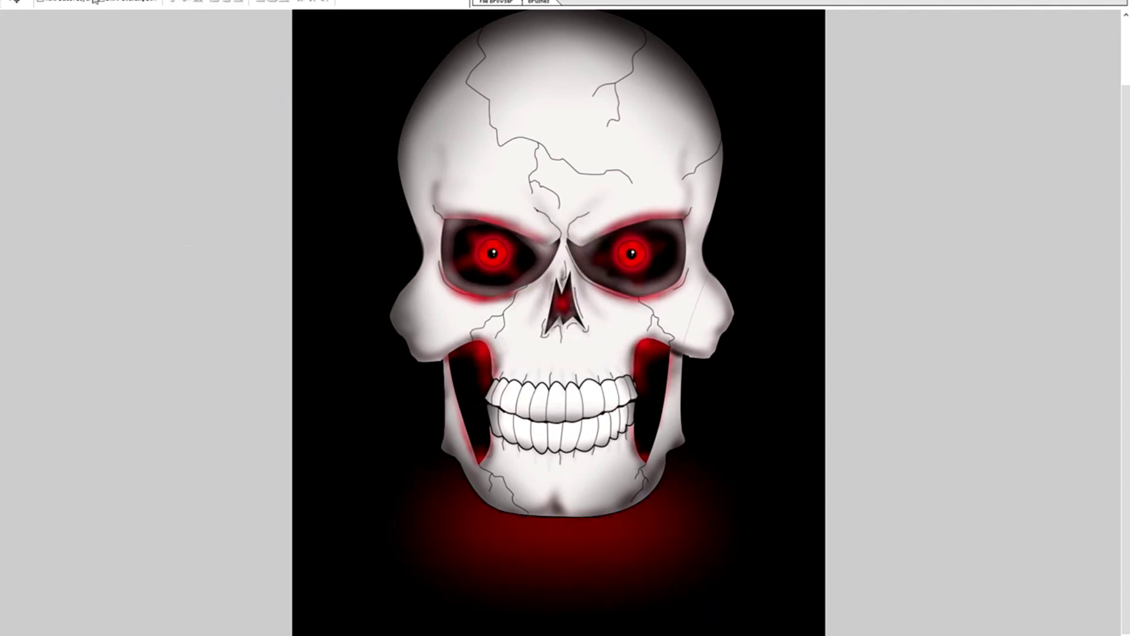
pyautogui.click(218, 231)
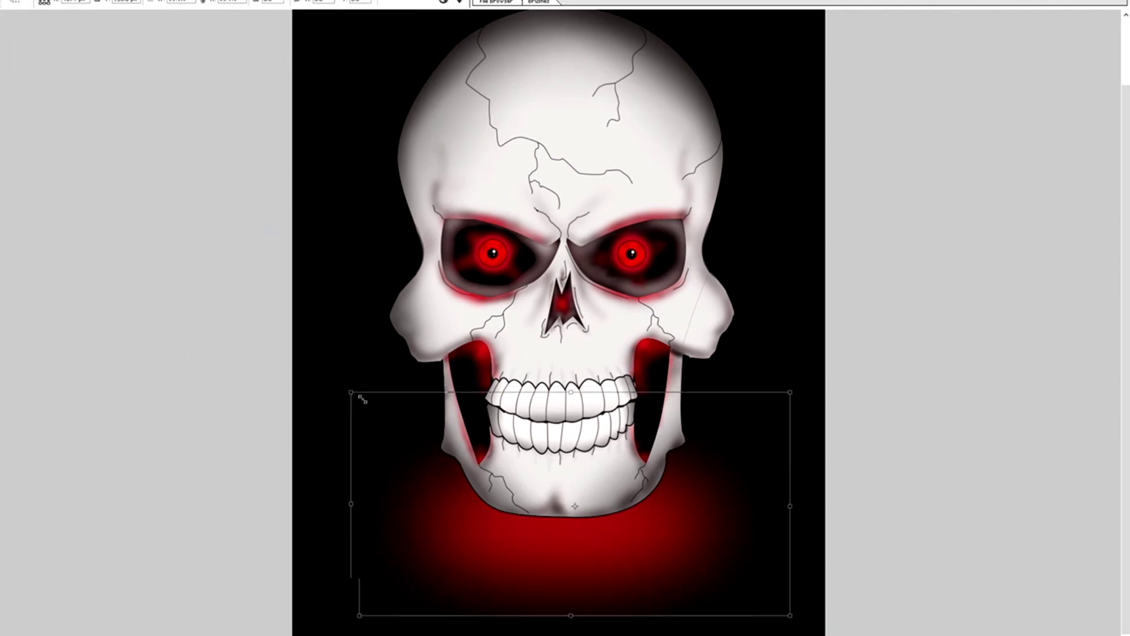
pyautogui.moveTo(363, 400); pyautogui.dragTo(421, 437)
pyautogui.press('Return')
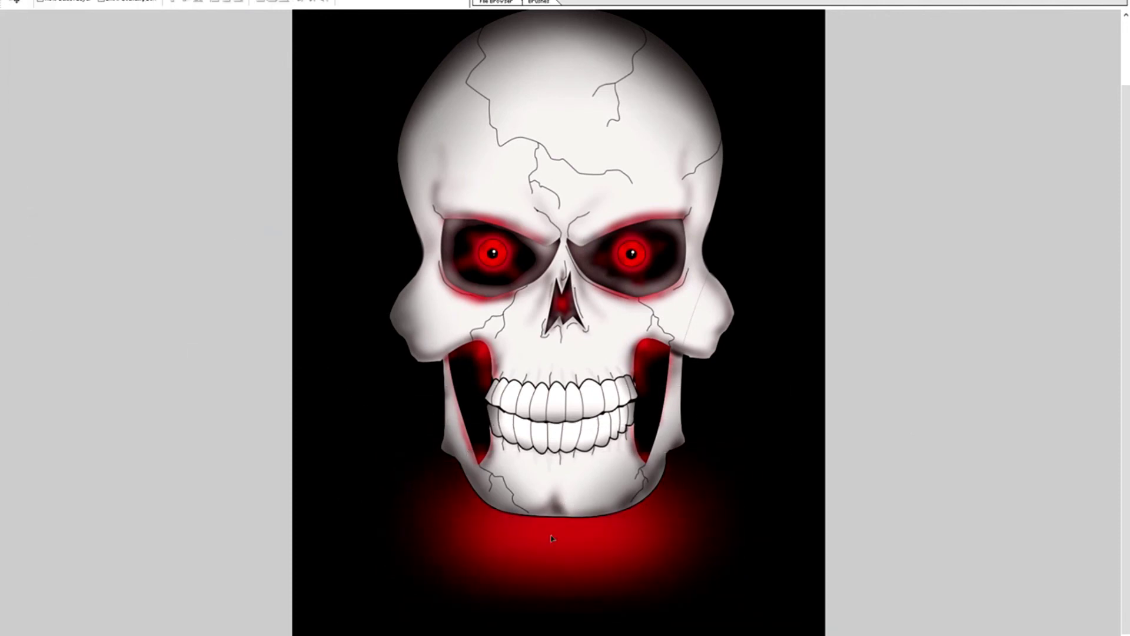
# Smudge the red glow outward into ragged streaks with an enlarged brush
pyautogui.press('e')
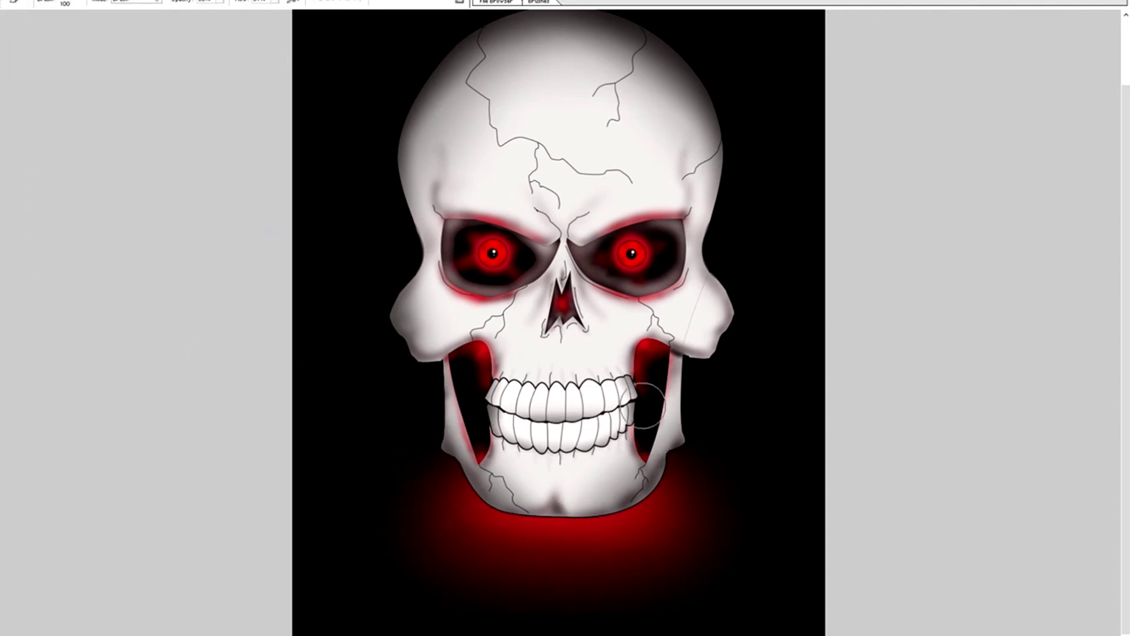
pyautogui.press('r')
pyautogui.rightClick(435, 515)
pyautogui.press('Escape')
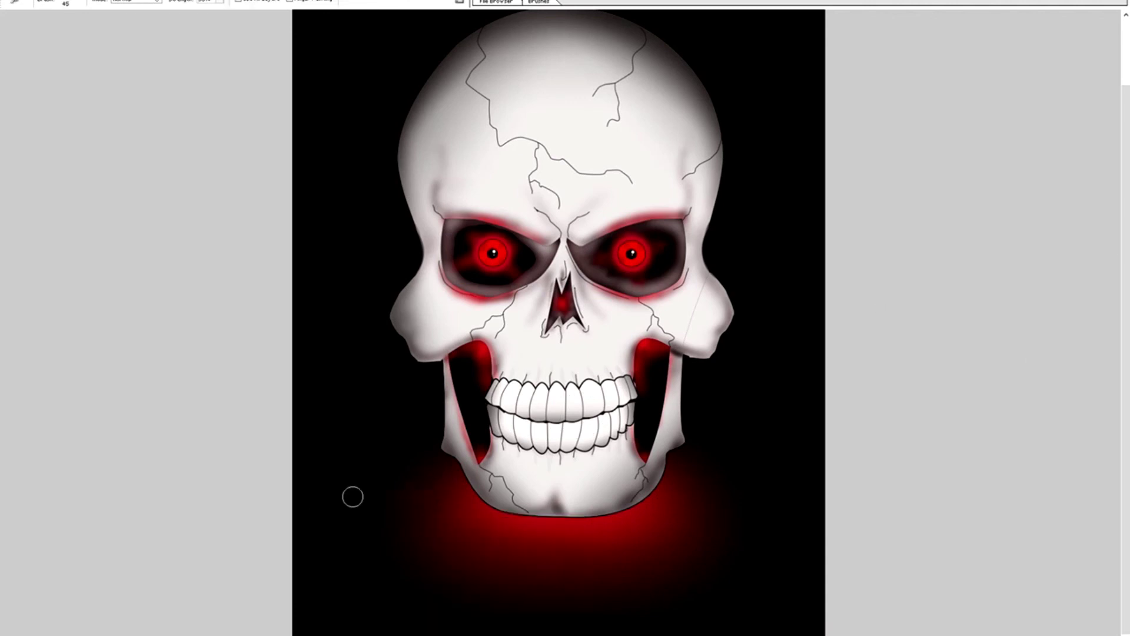
pyautogui.rightClick(474, 560)
pyautogui.press('Return')
pyautogui.moveTo(670, 524); pyautogui.dragTo(714, 487)
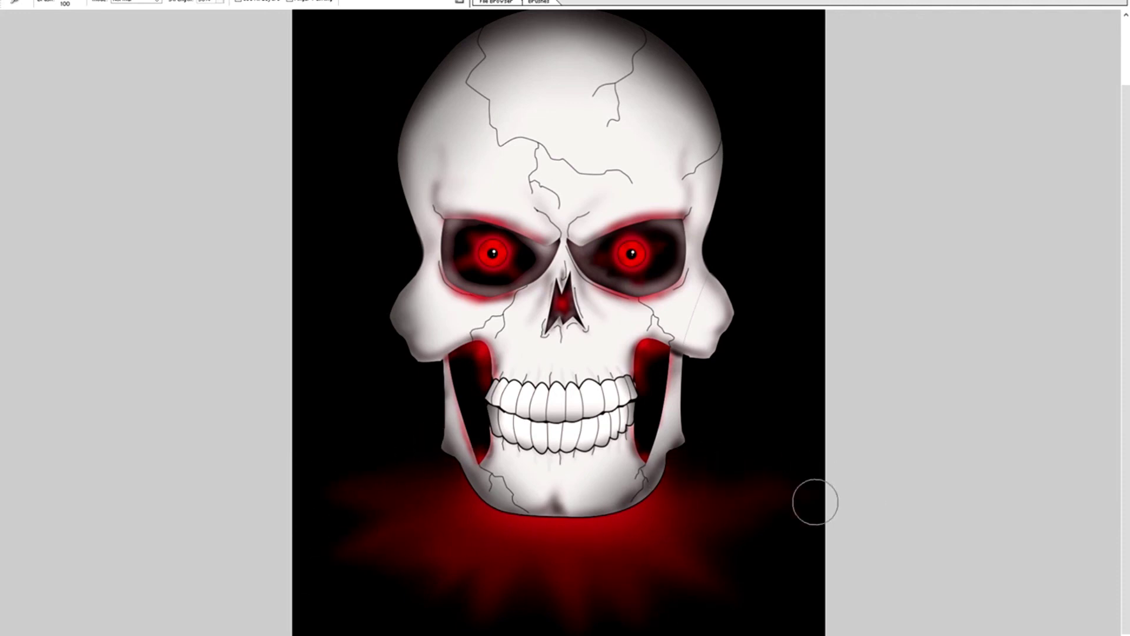
# Apply Motion Blur, then Blur, then Gaussian Blur to the red glow layer
pyautogui.click(137, 1)
pyautogui.click(321, 106)
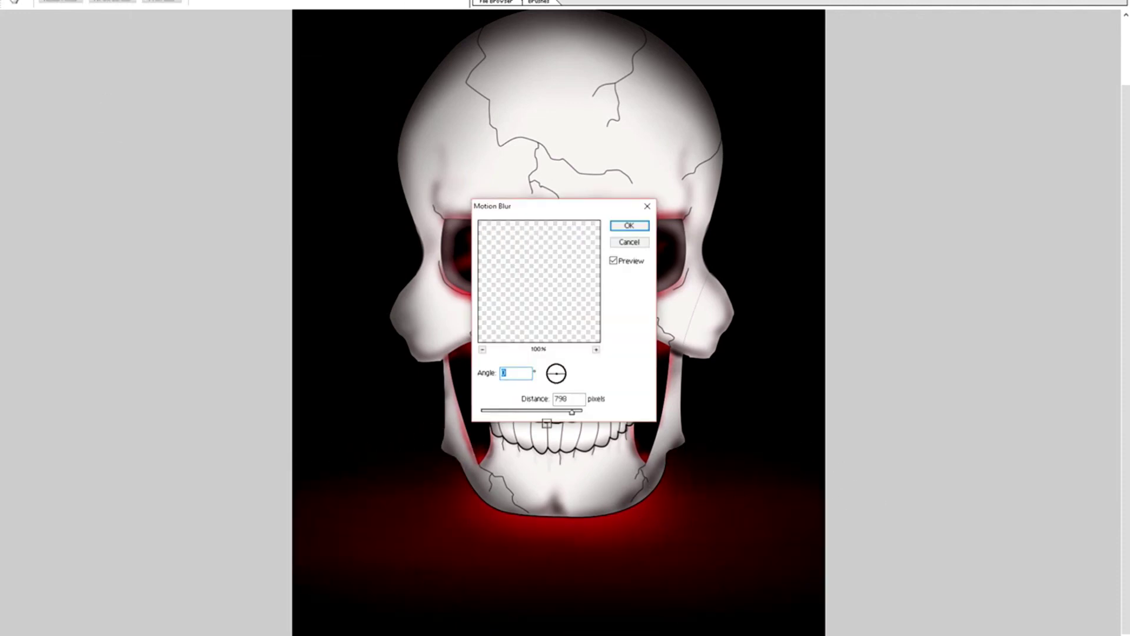
pyautogui.press('Return')
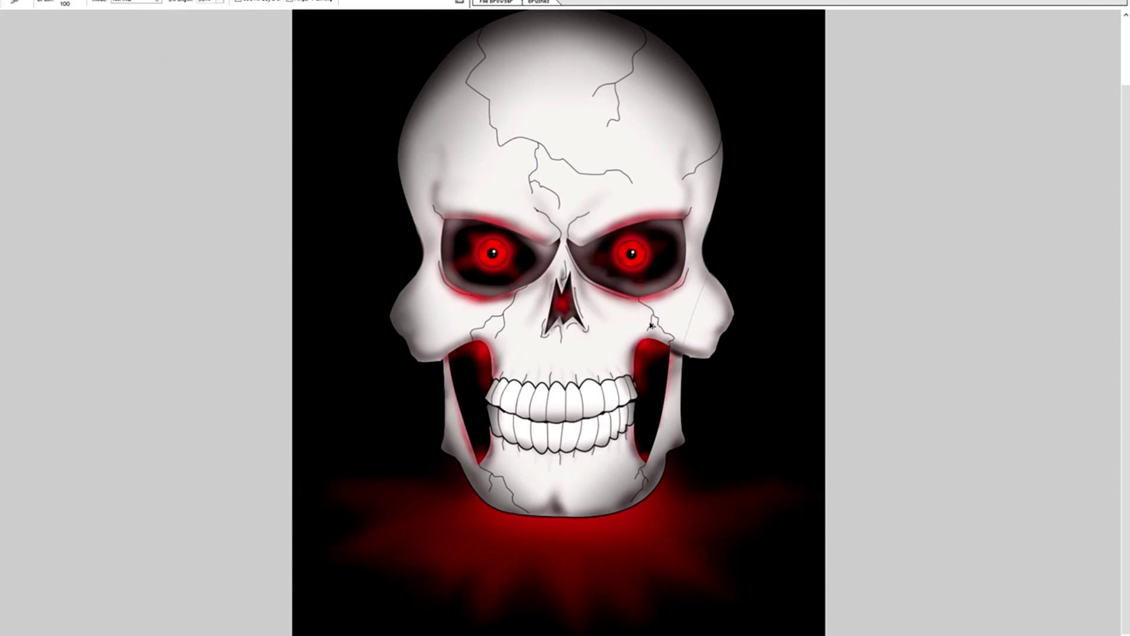
pyautogui.click(137, 1)
pyautogui.click(323, 83)
pyautogui.click(137, 1)
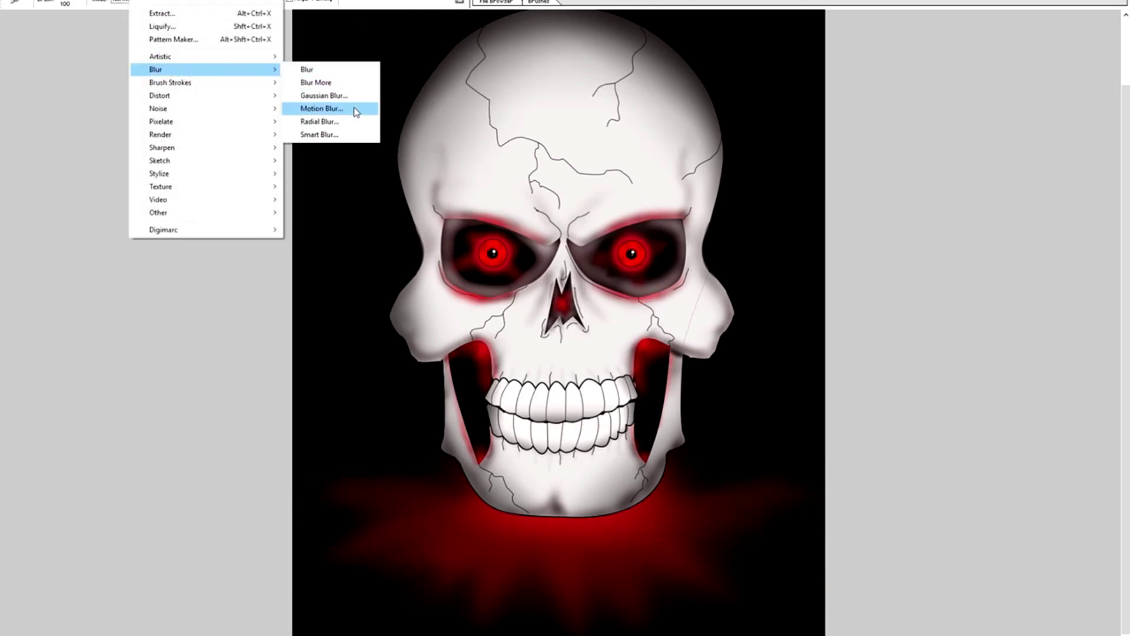
pyautogui.click(331, 96)
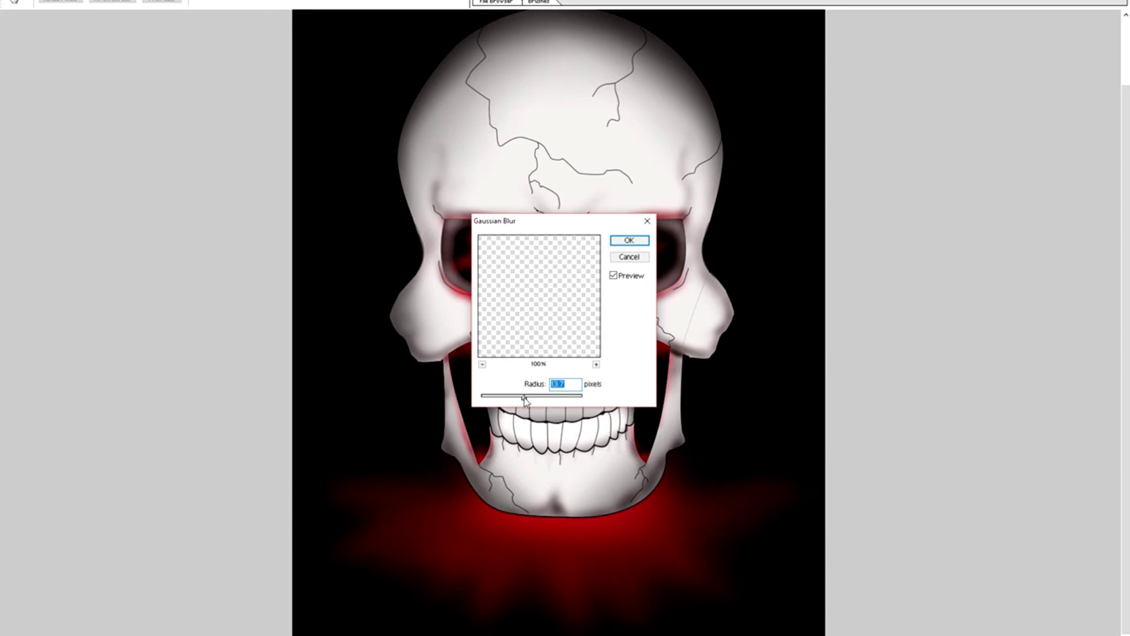
pyautogui.click(629, 240)
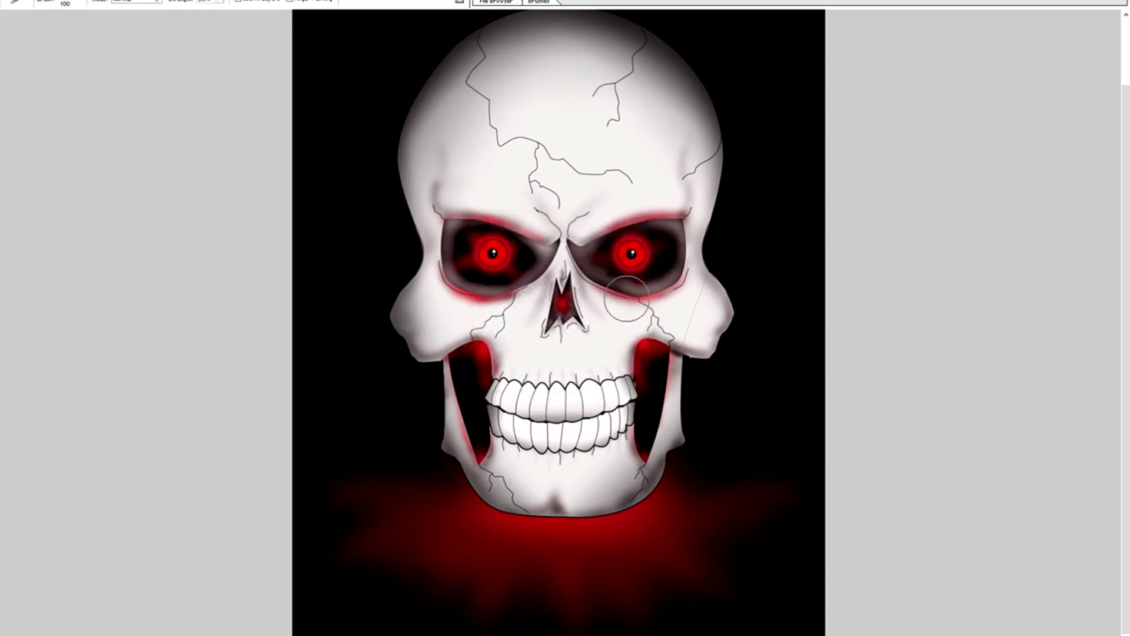
pyautogui.scroll(1, 648, 337)
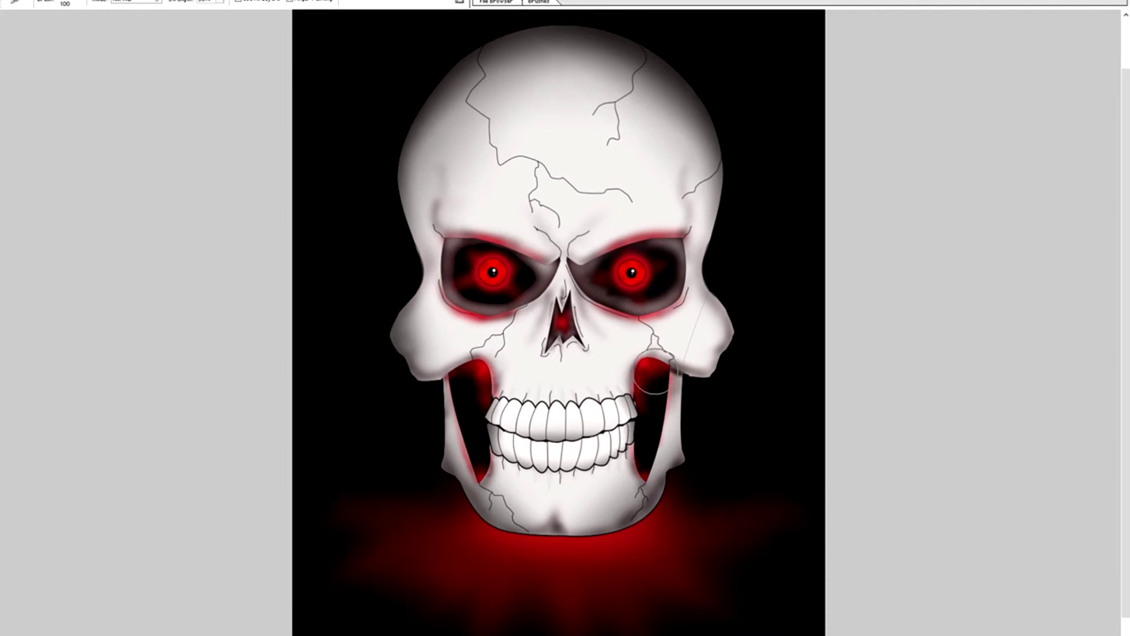